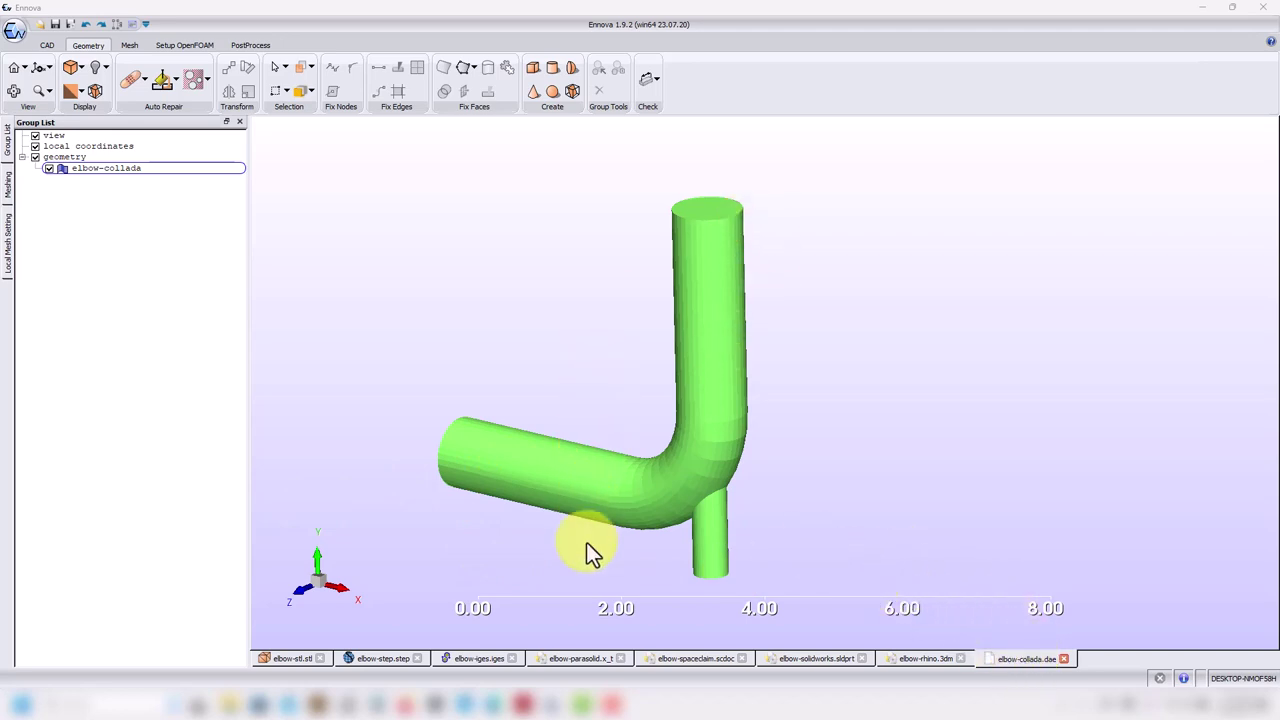
Step: View the elbow-iges.iges model from another angle and return to the elbow-collada.dae model
click(466, 659)
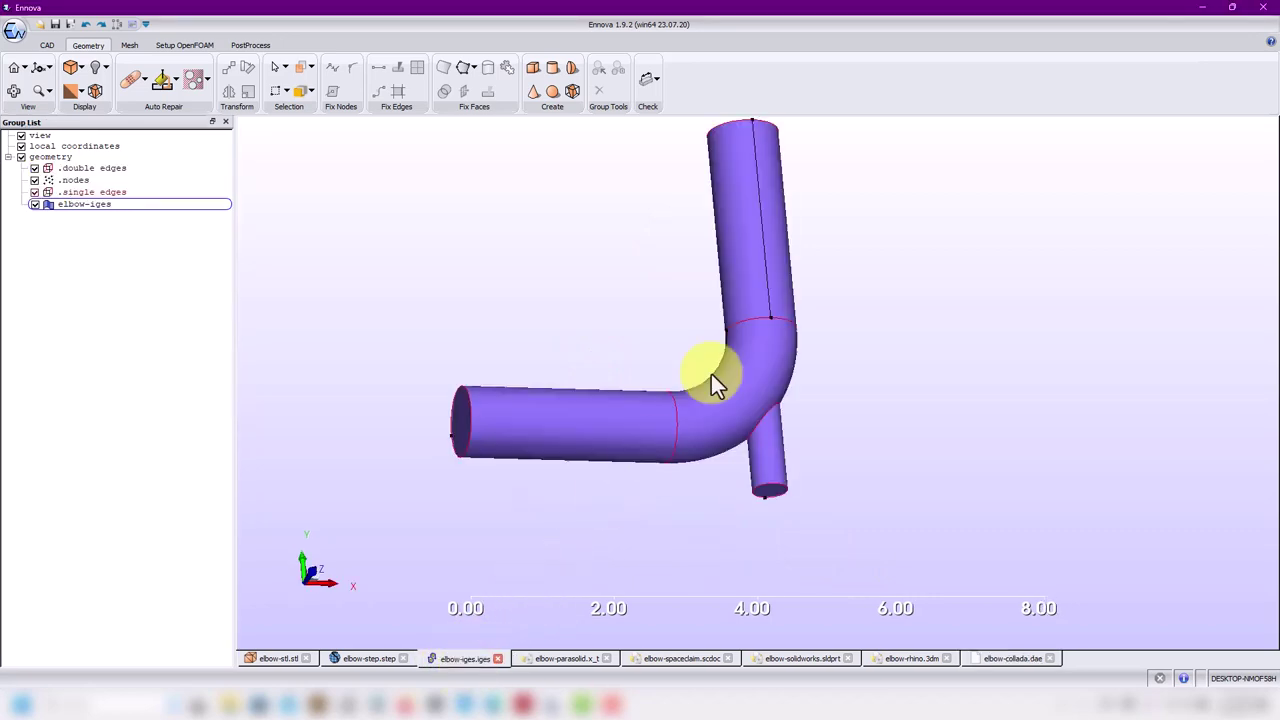
drag(696, 370, 721, 405)
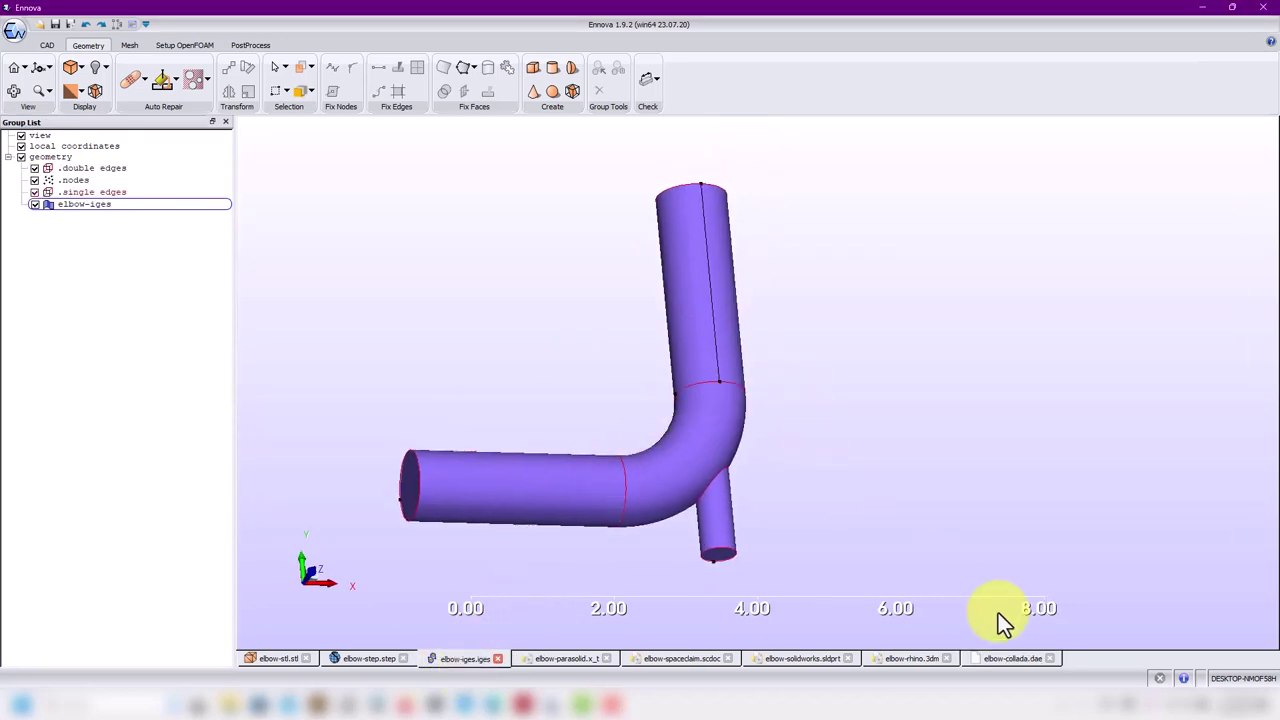
click(1005, 661)
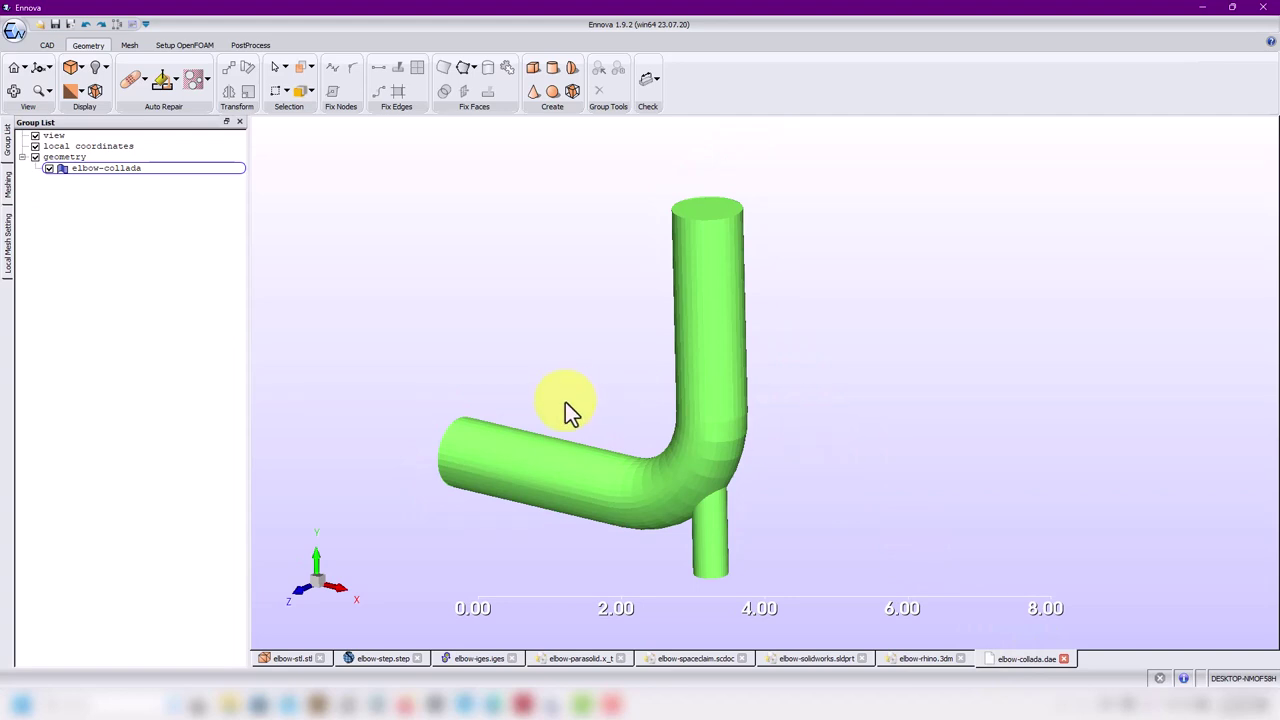
Step: Review the STL/Nastran feature angle setting among the file opening options, without opening a file
click(37, 27)
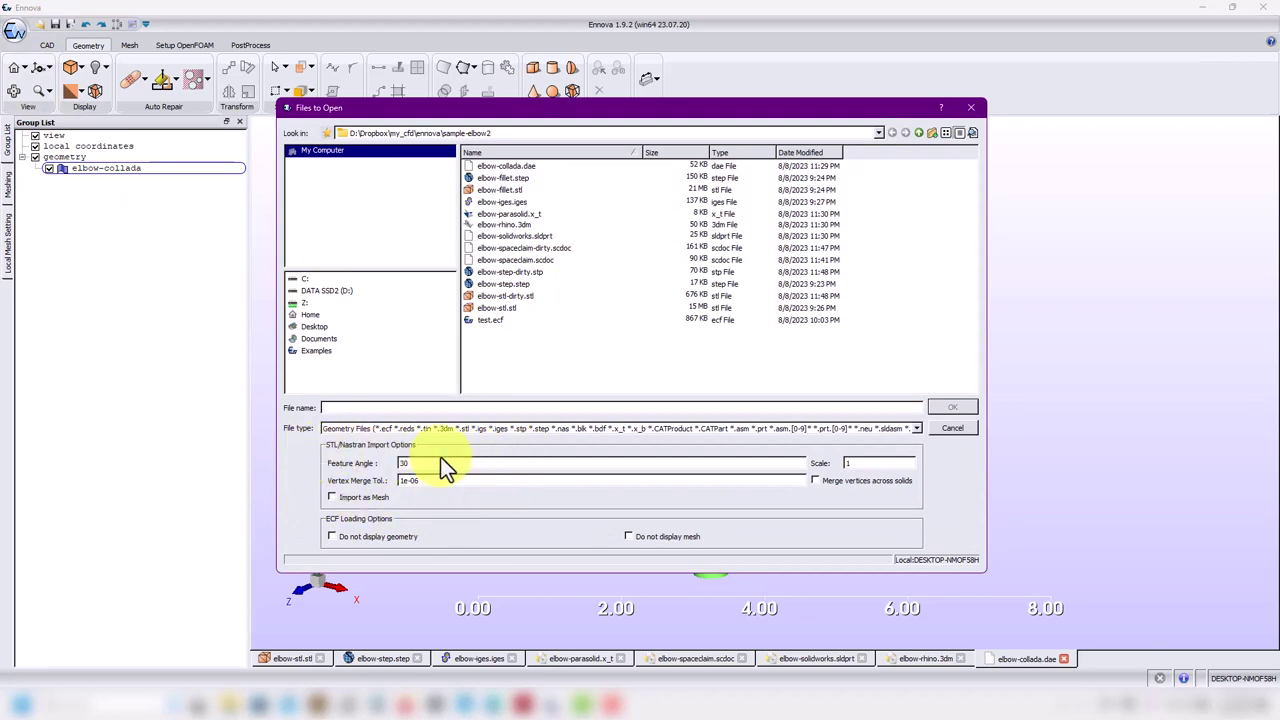
double_click(411, 463)
click(970, 107)
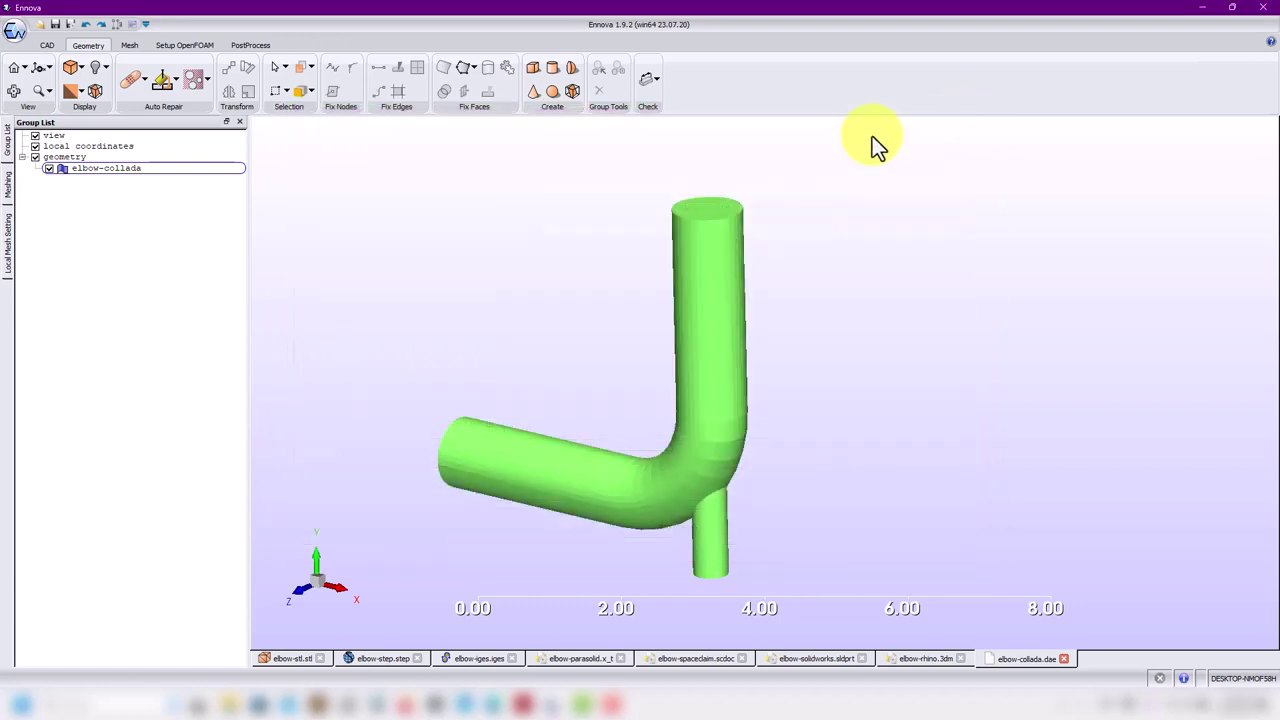
Step: Review the CAD and STL/Nastran import settings in the Ennova options, leaving without applying changes
click(14, 31)
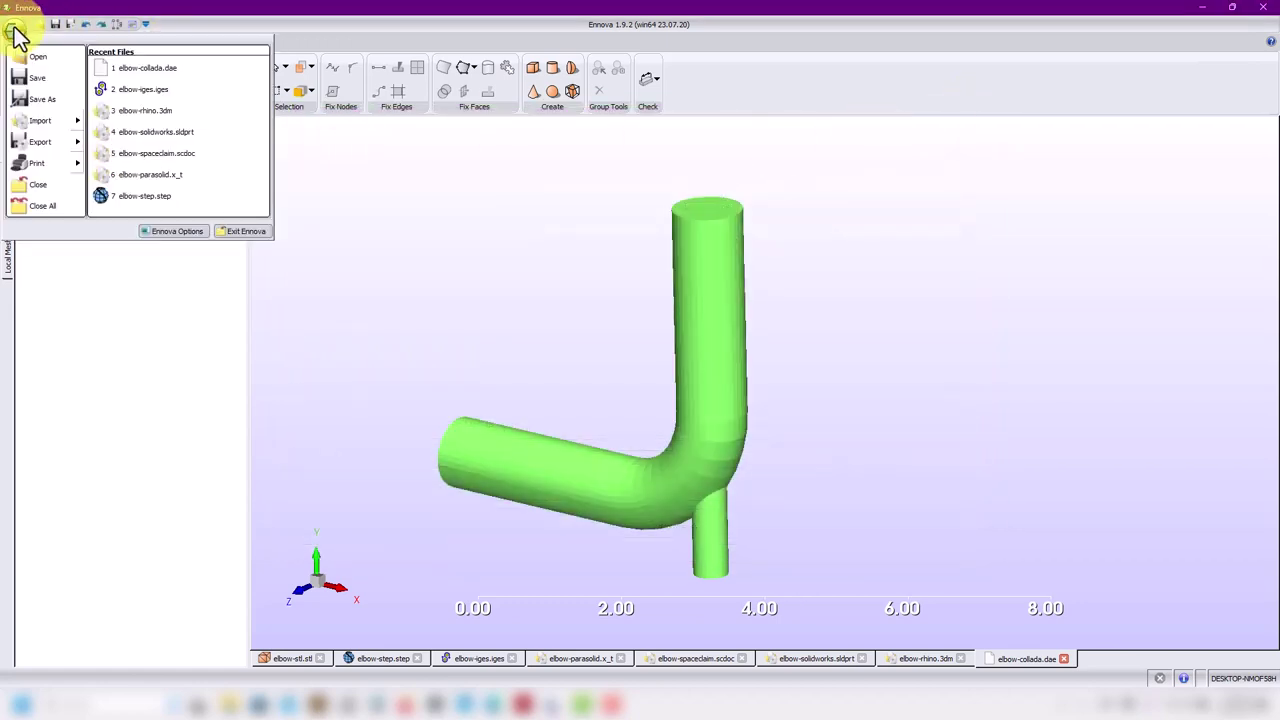
click(163, 231)
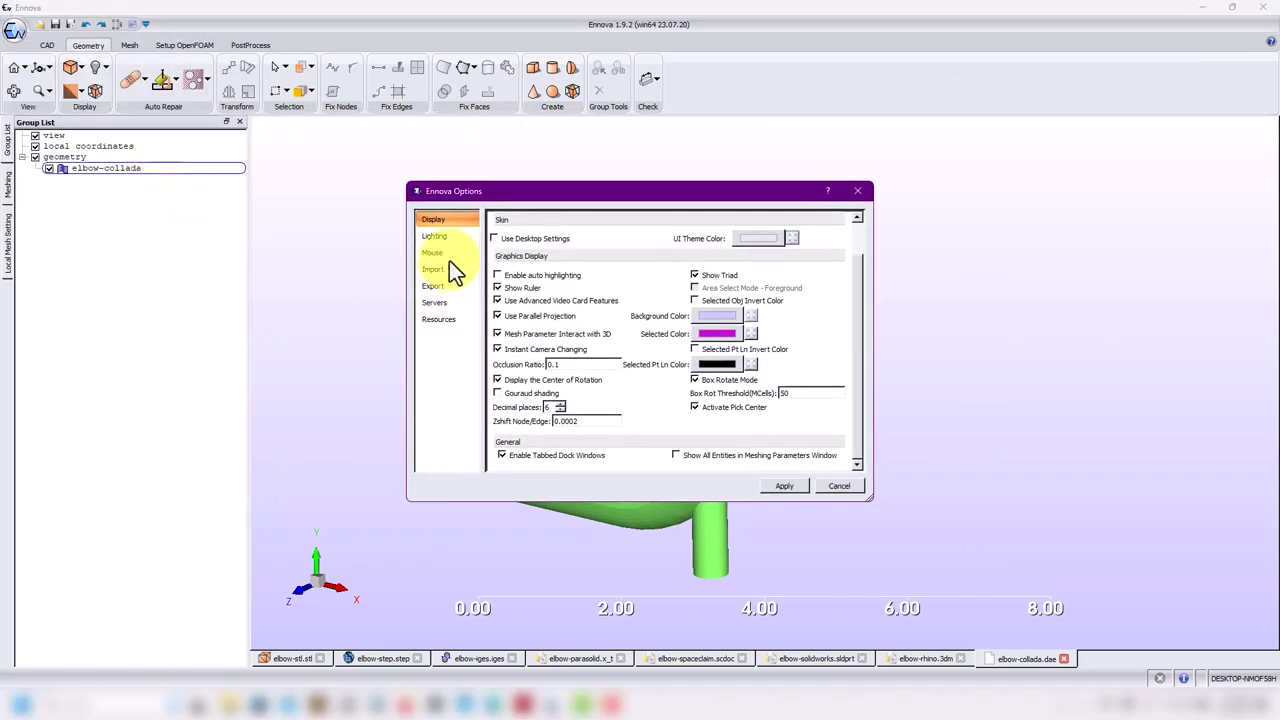
click(442, 273)
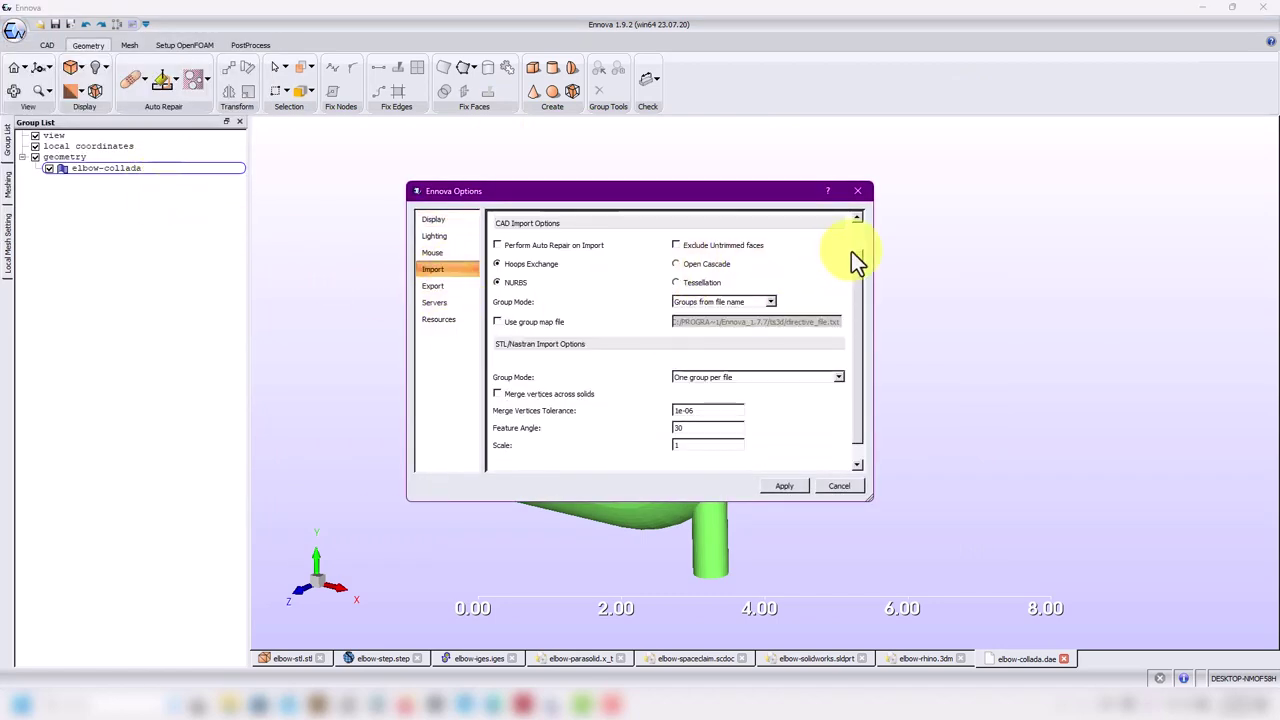
drag(851, 251, 874, 349)
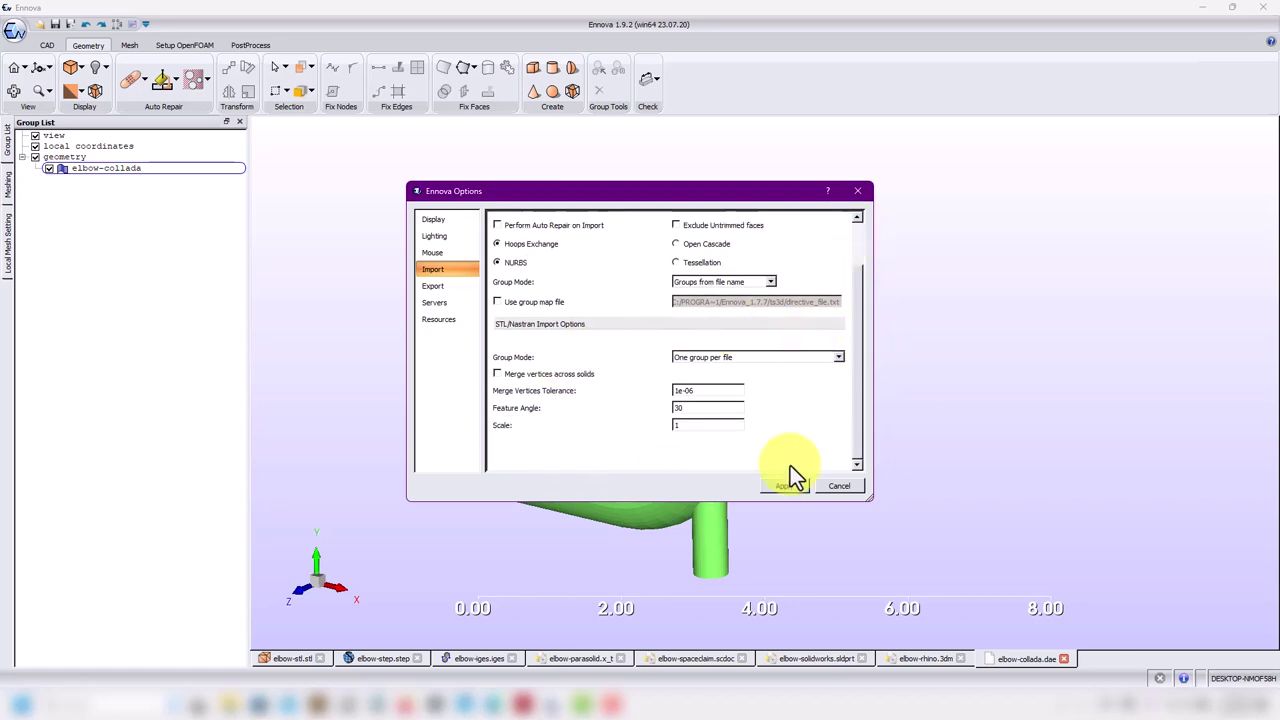
click(836, 486)
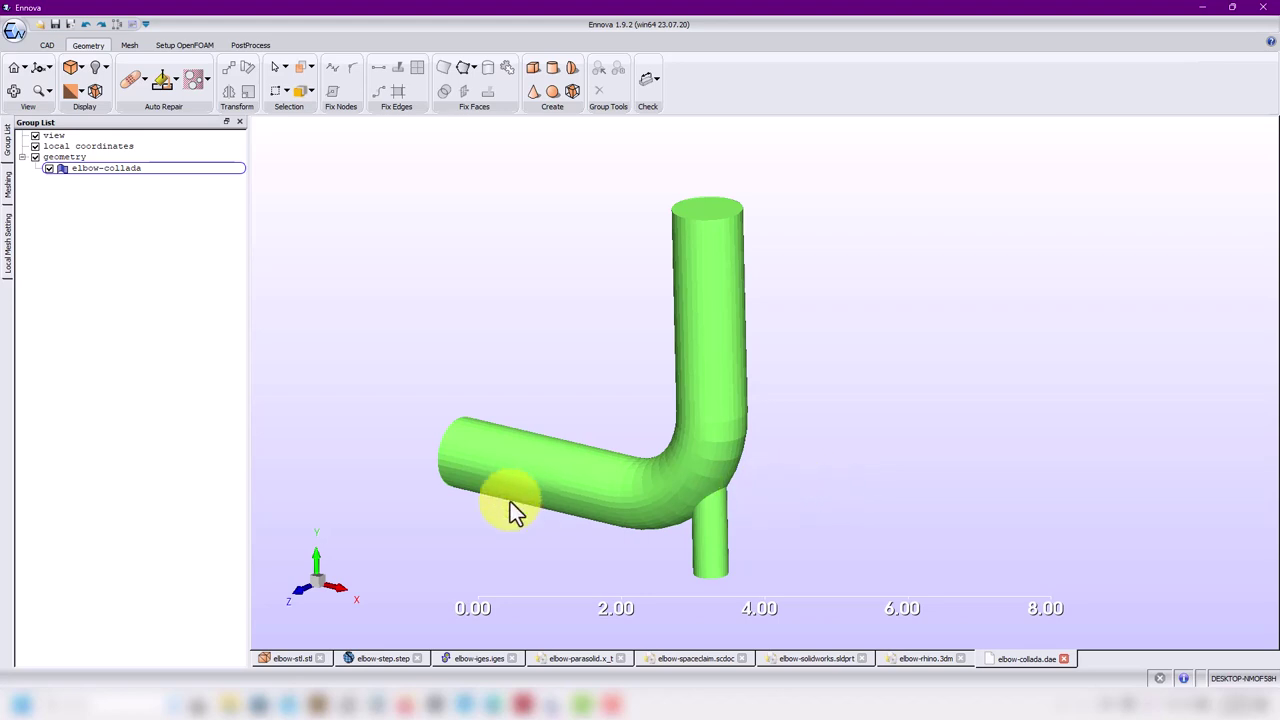
Step: Switch to Onshape in the browser and compare the parts and surfaces of the pipe and pipe dirty studios in ennova_mixing_elbow
click(398, 705)
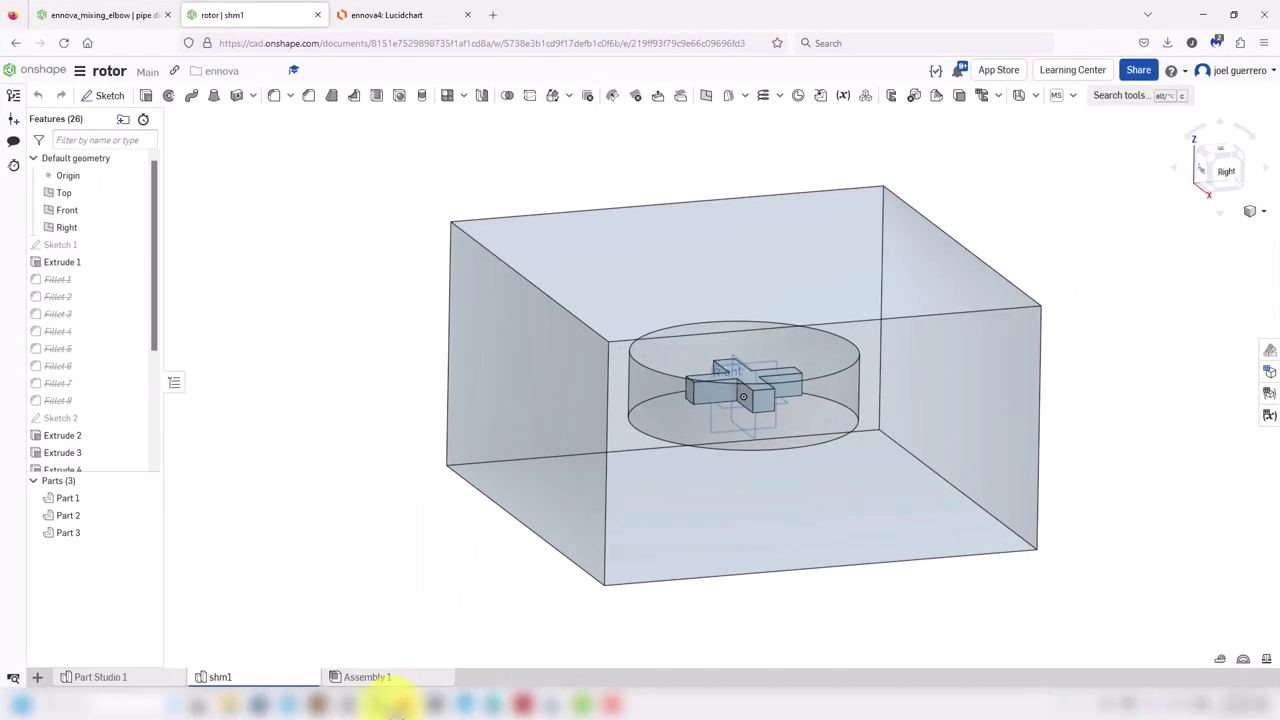
click(95, 14)
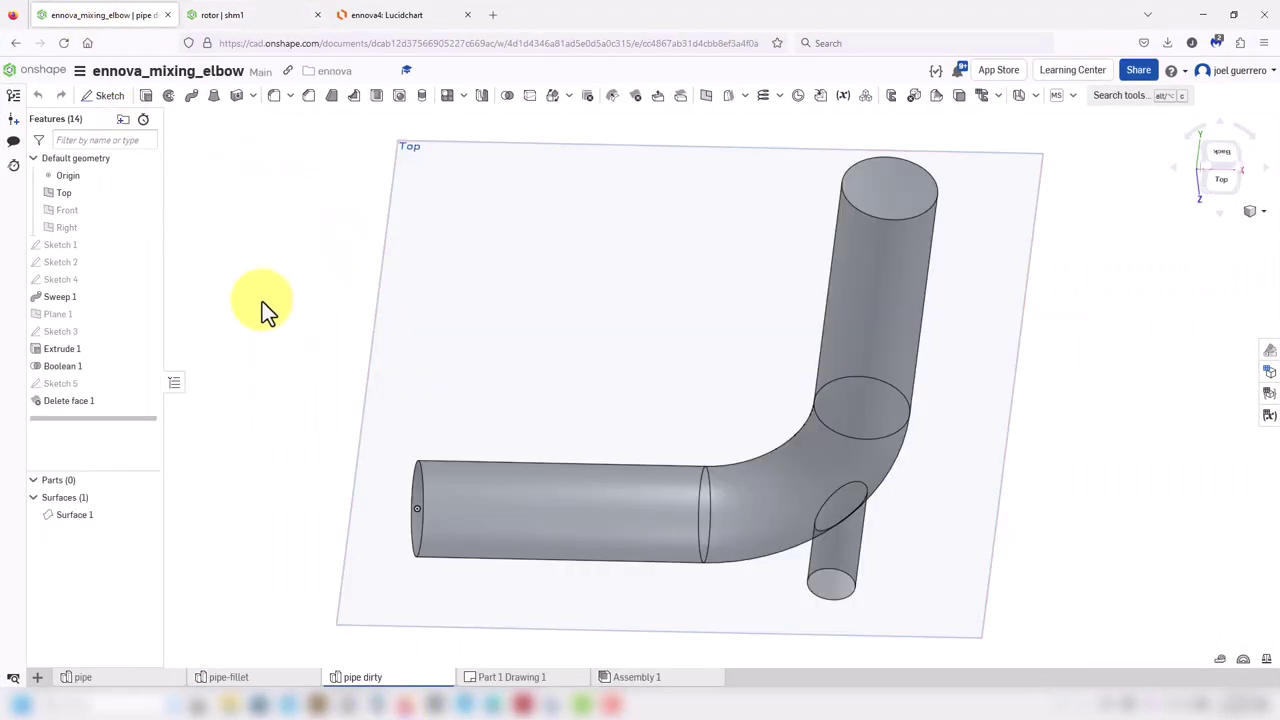
click(114, 677)
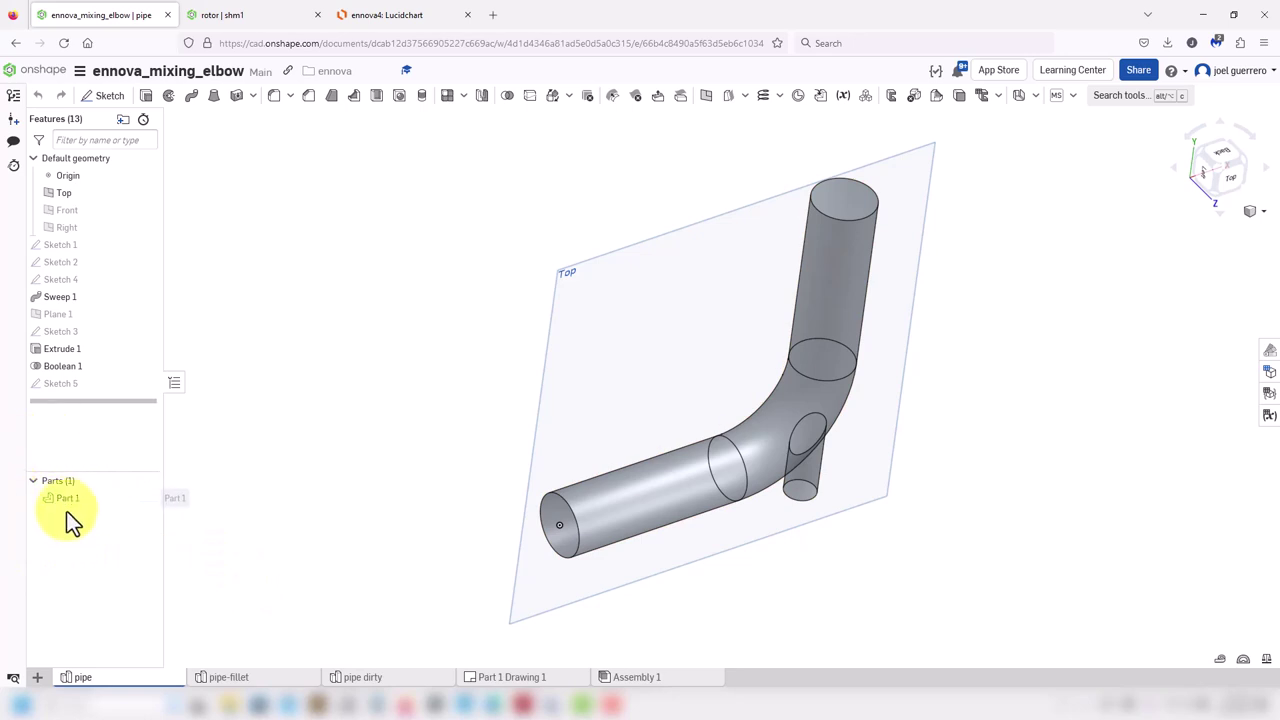
click(376, 677)
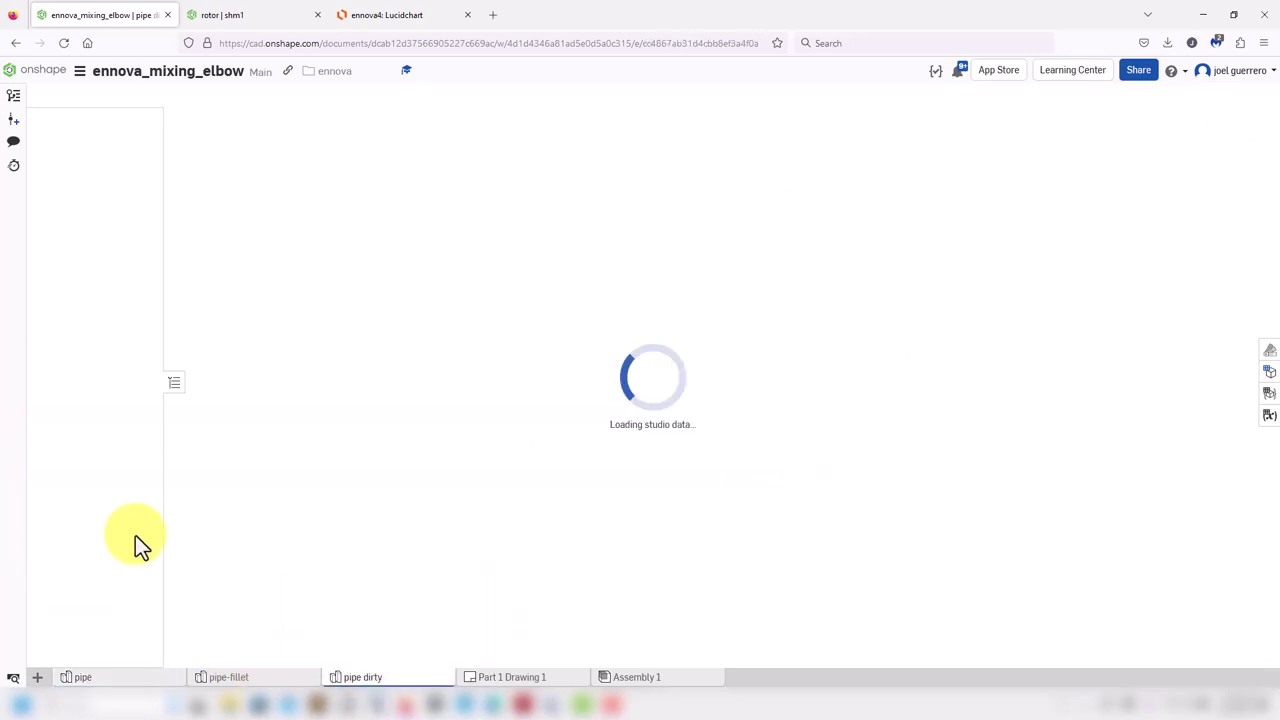
click(33, 498)
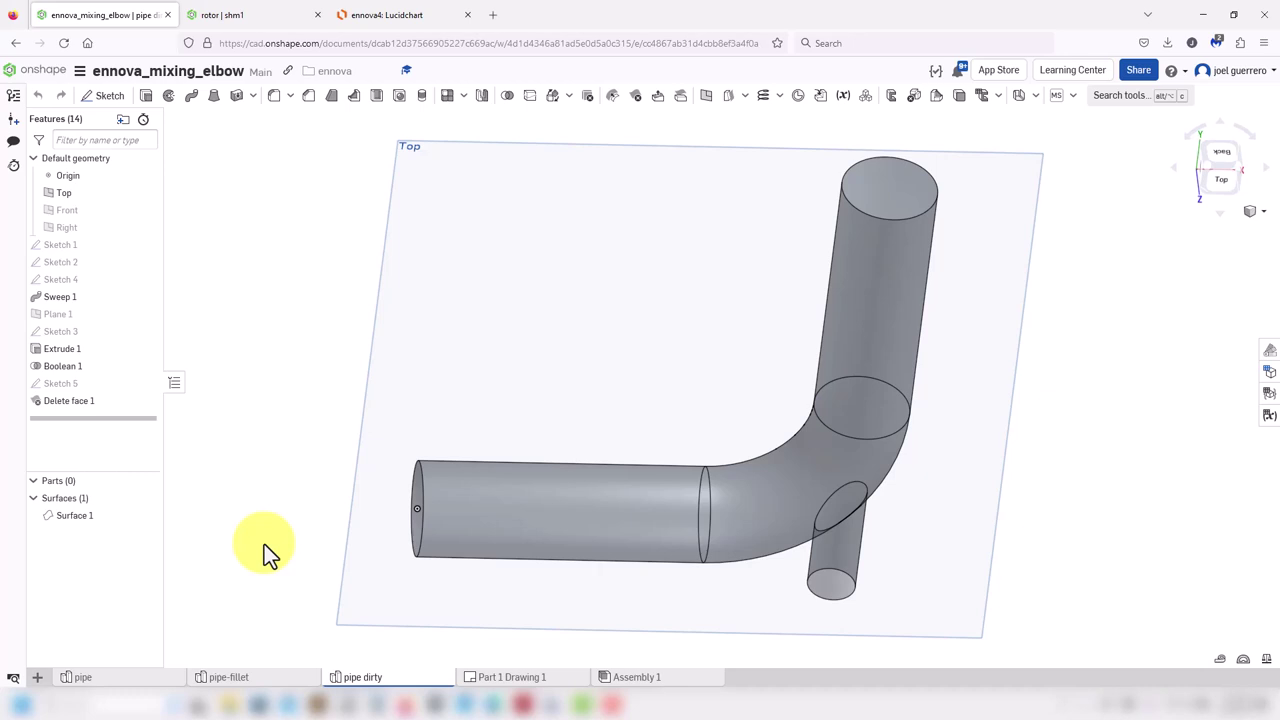
click(118, 679)
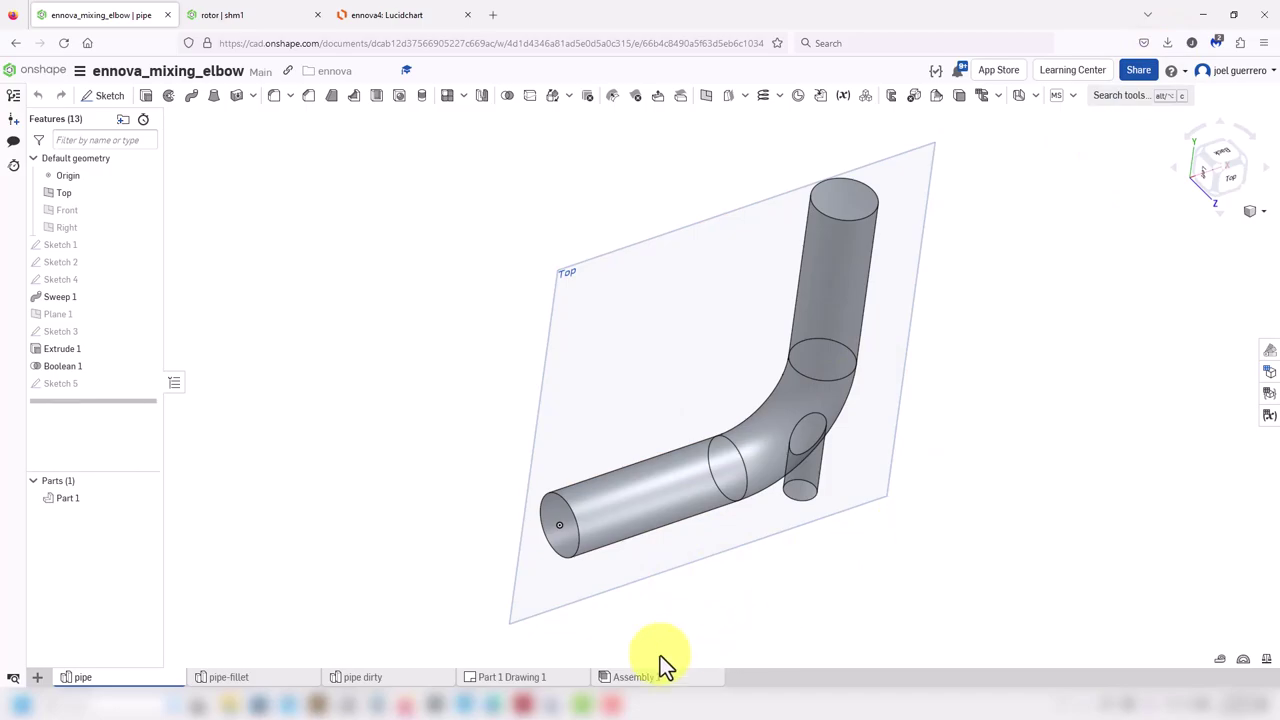
Step: Check the elbow-collada group in Ennova, then view the pipe-fillet studio and the rotor document's shm1 studio in Onshape
click(565, 705)
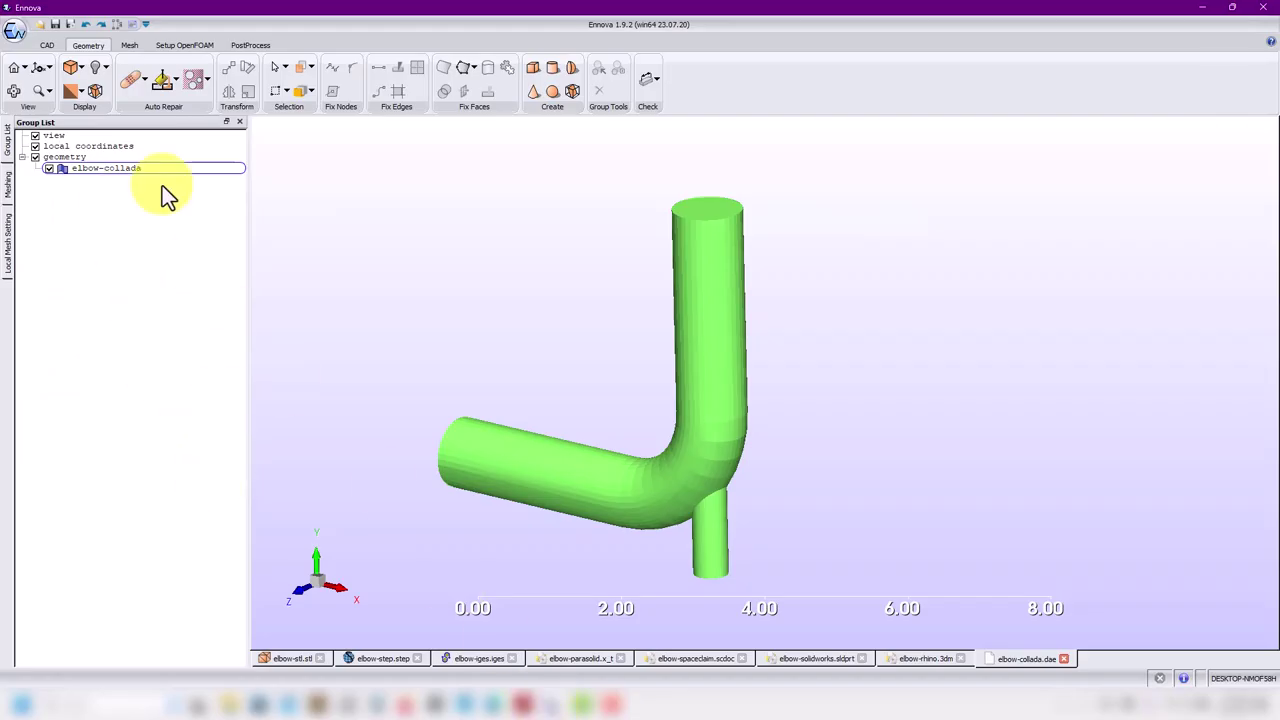
click(1199, 8)
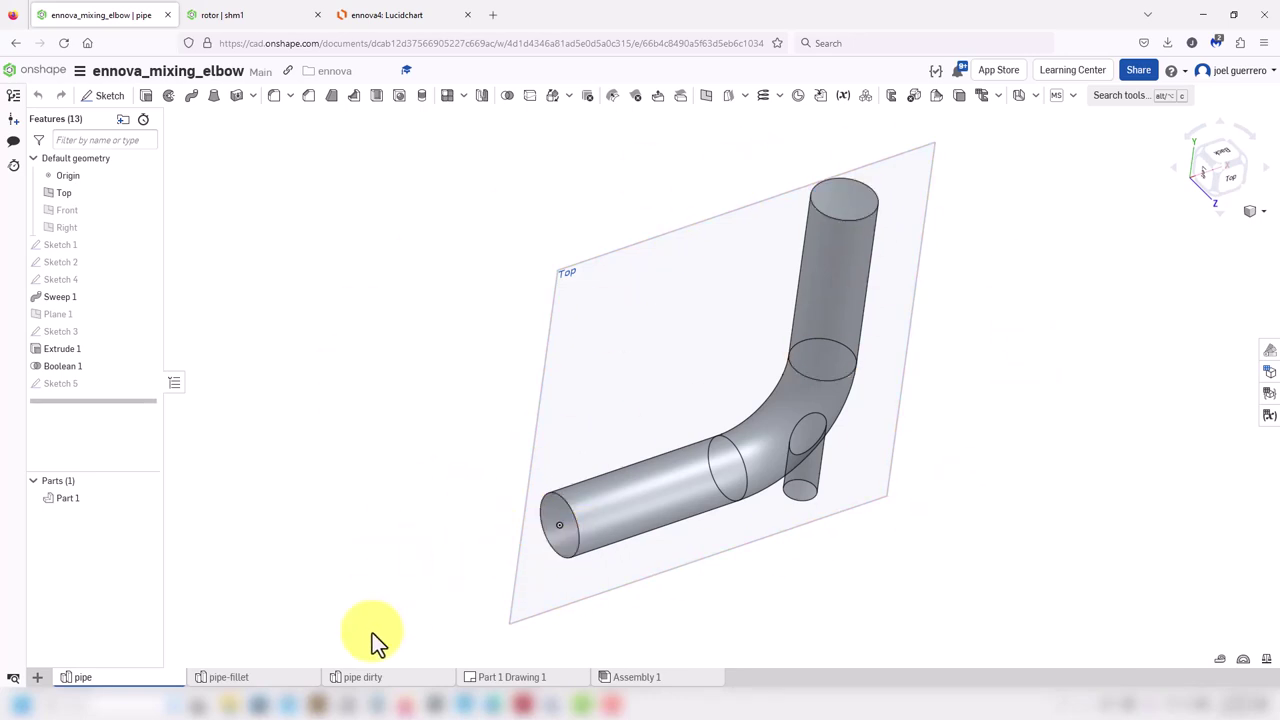
click(236, 677)
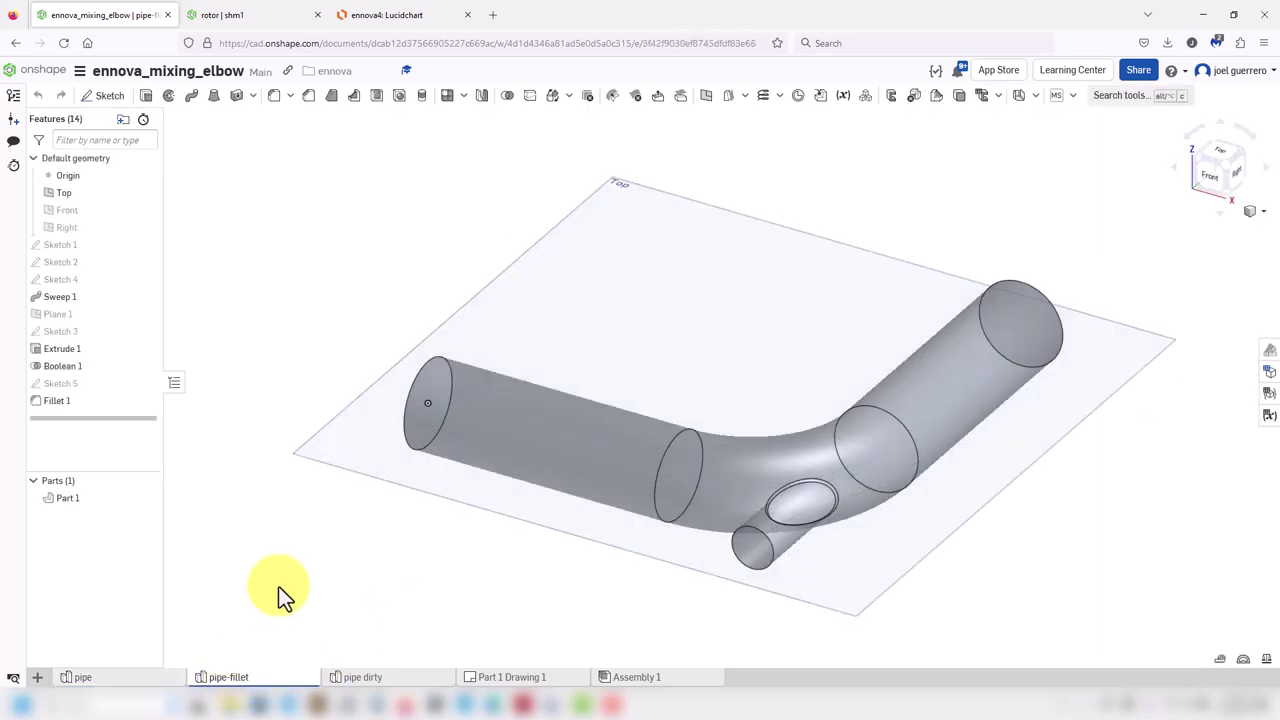
click(228, 14)
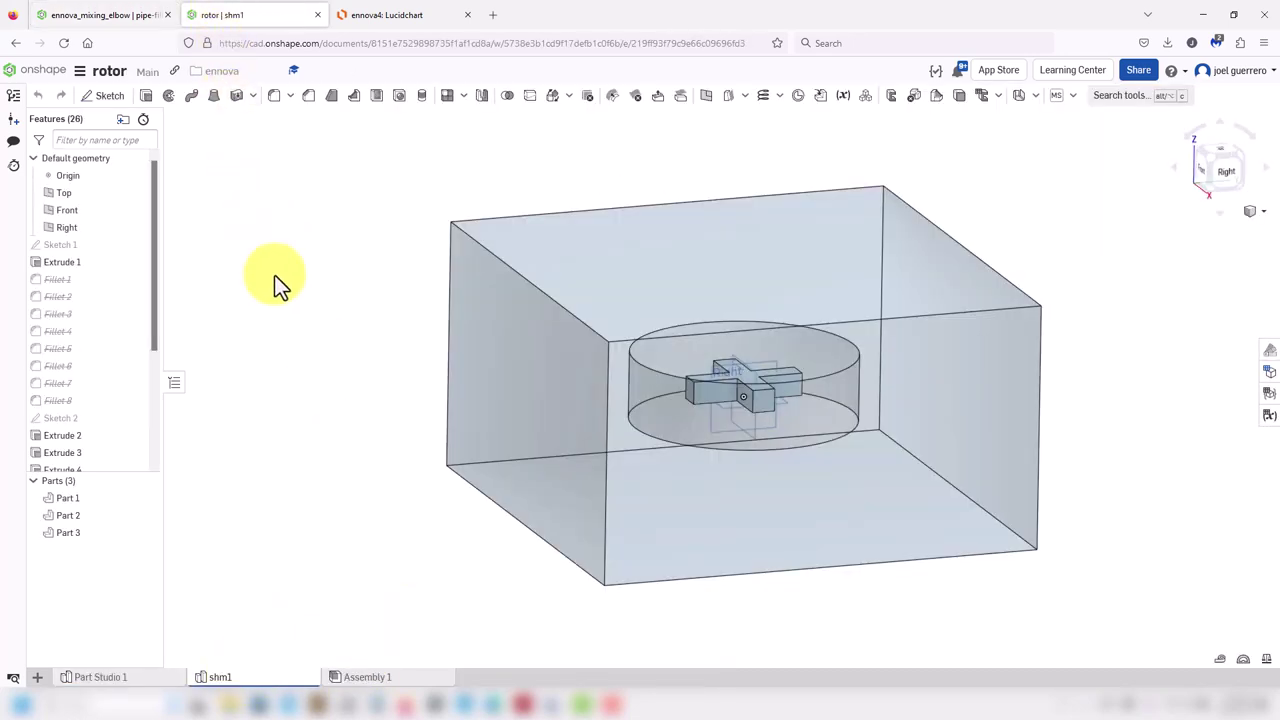
right_drag(347, 437, 292, 491)
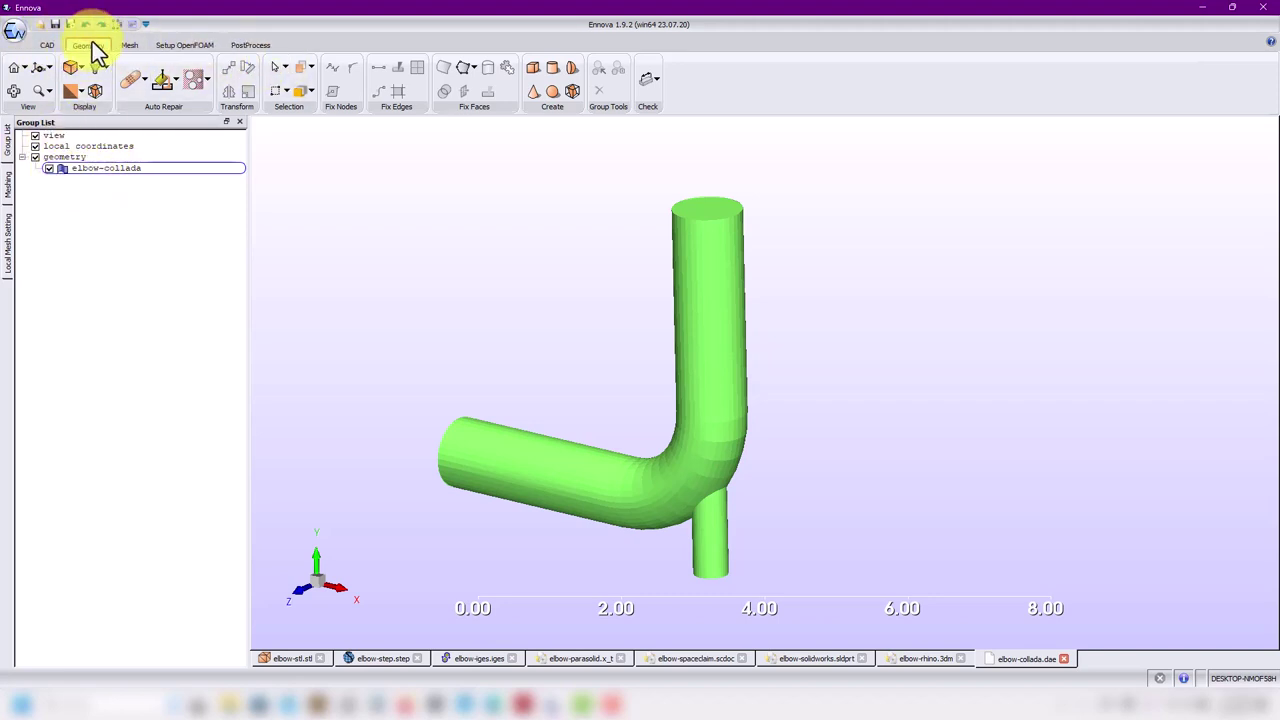
Step: In Ennova, create feature edges on the elbow-collada group with a sharp edge angle of 45.0
right_click(74, 169)
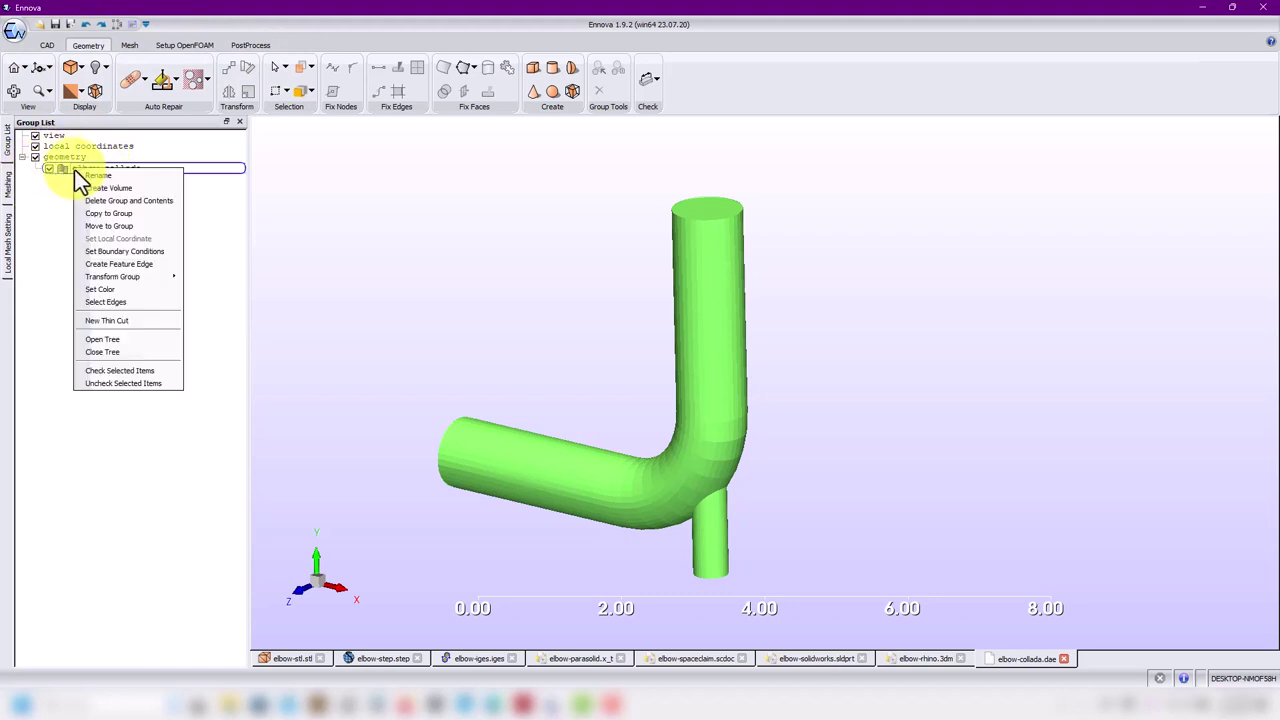
click(110, 263)
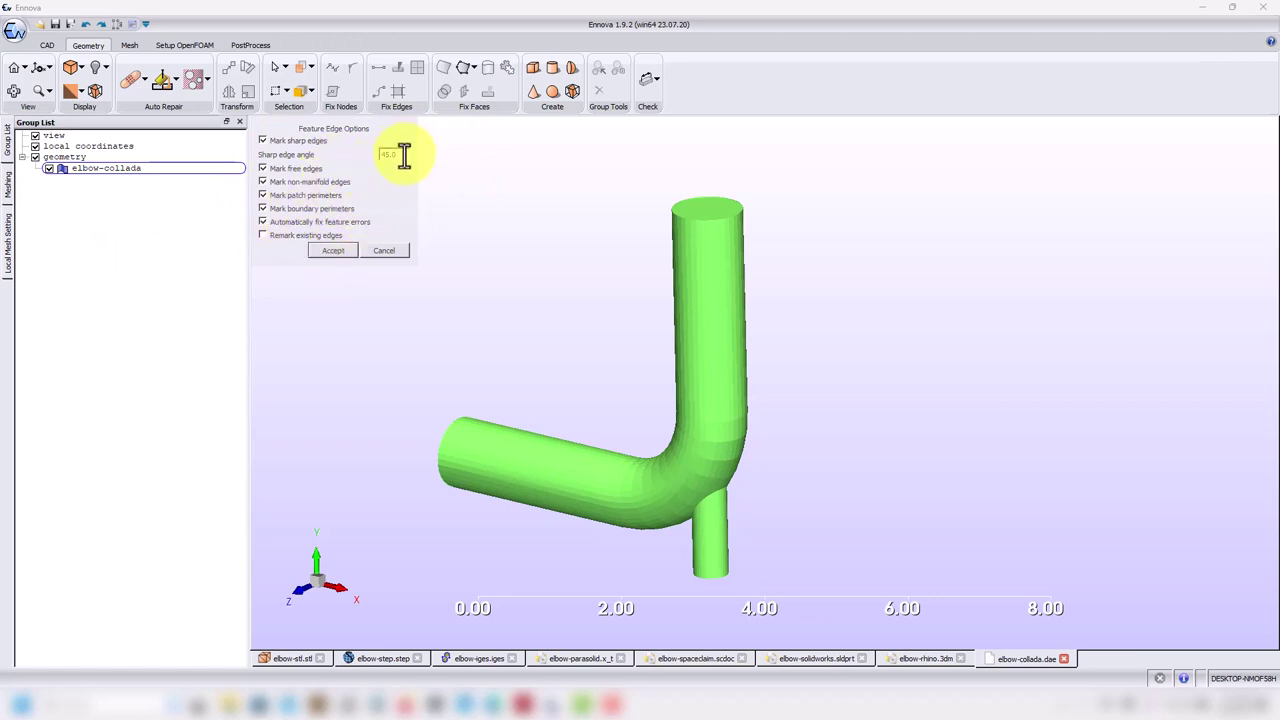
click(333, 251)
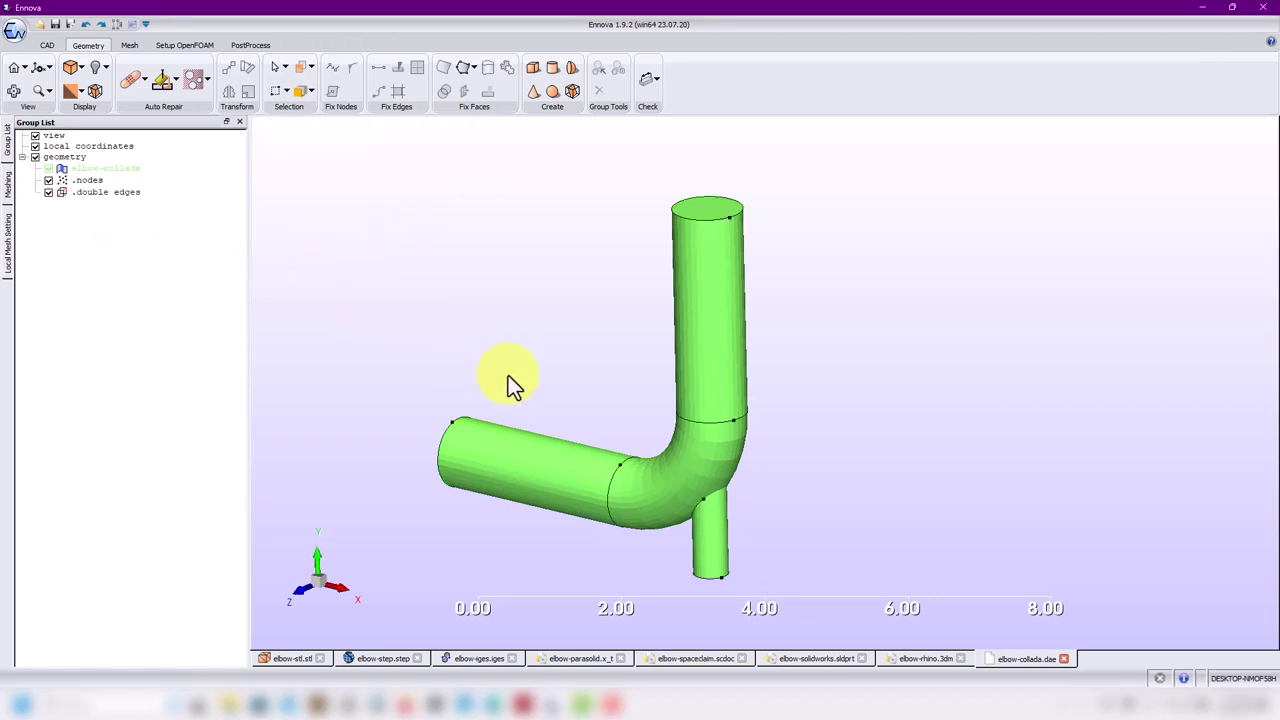
Step: Temporarily hide the elbow-collada surface to examine the feature edges on their own, especially at the small branch pipe junction
click(48, 168)
middle_drag(618, 453, 651, 457)
scroll(689, 480, up, 4)
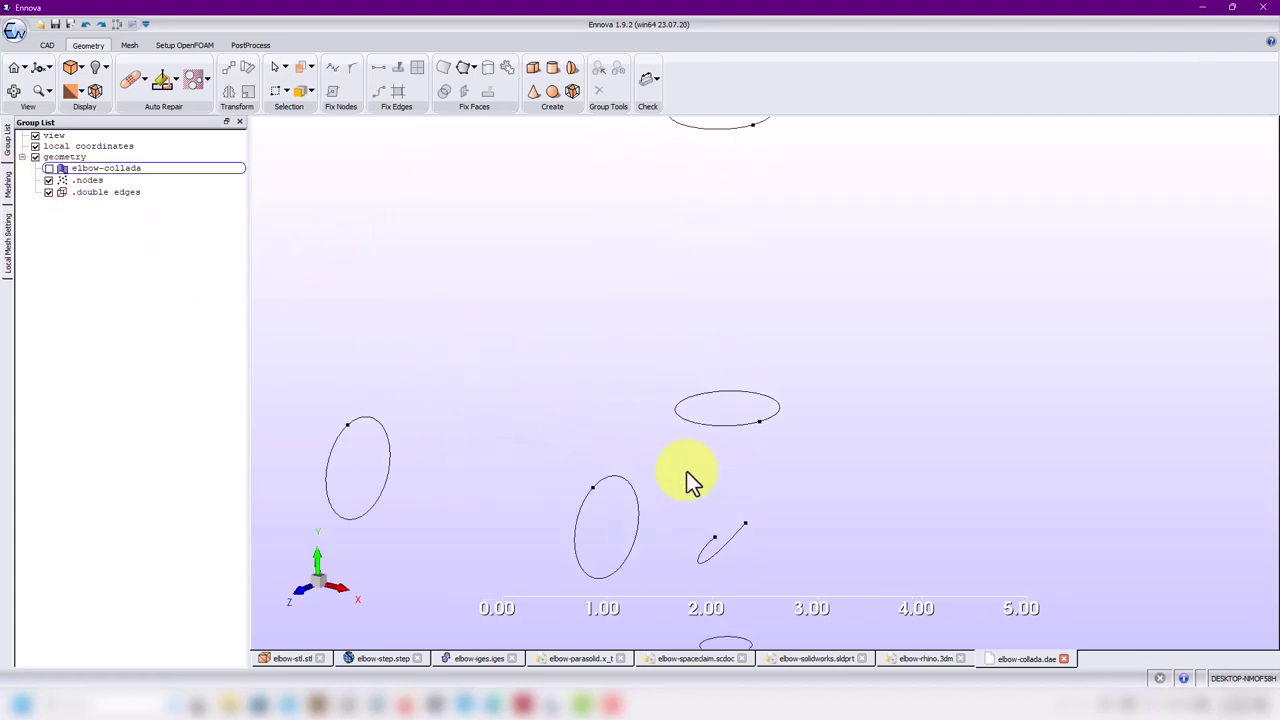
scroll(689, 480, down, 5)
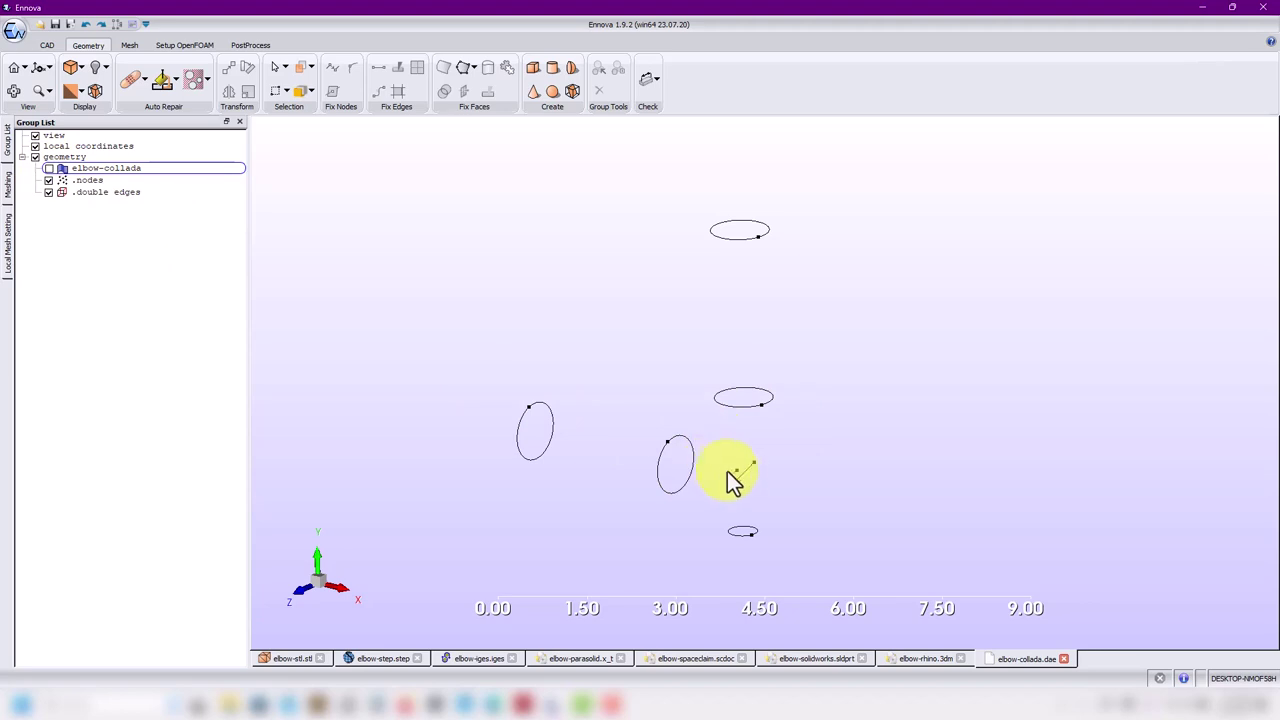
scroll(729, 472, up, 2)
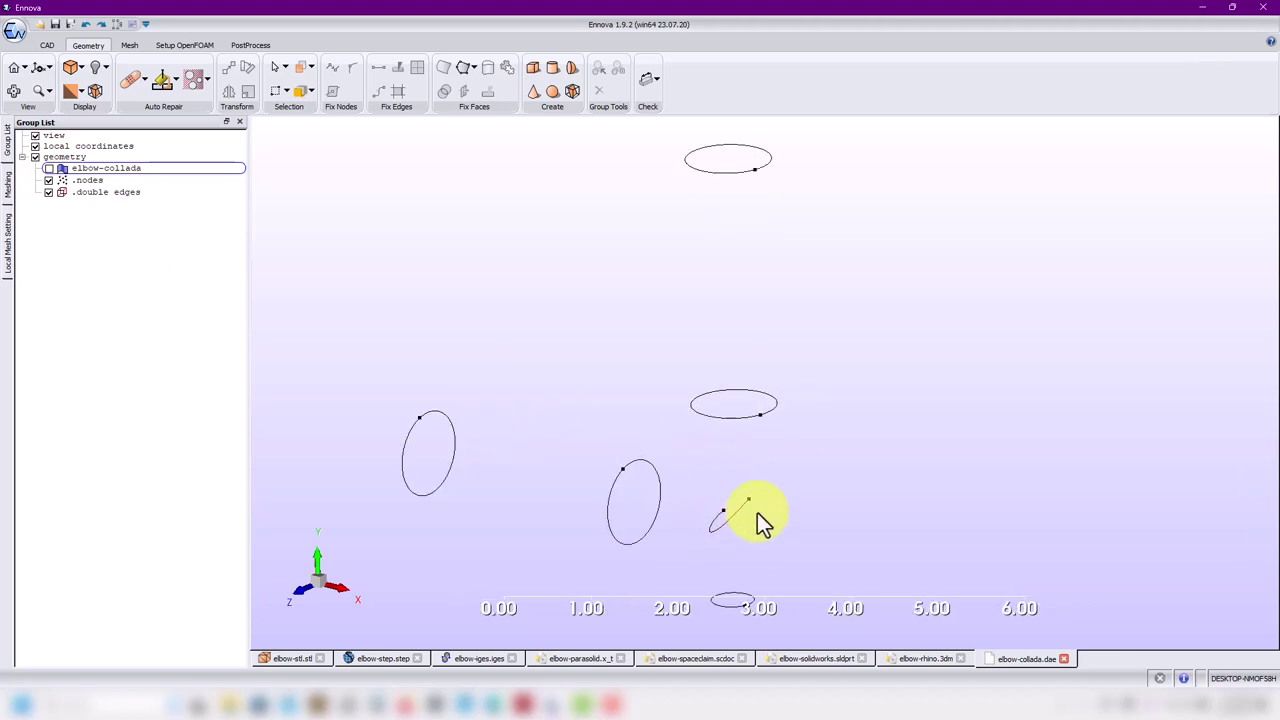
click(47, 168)
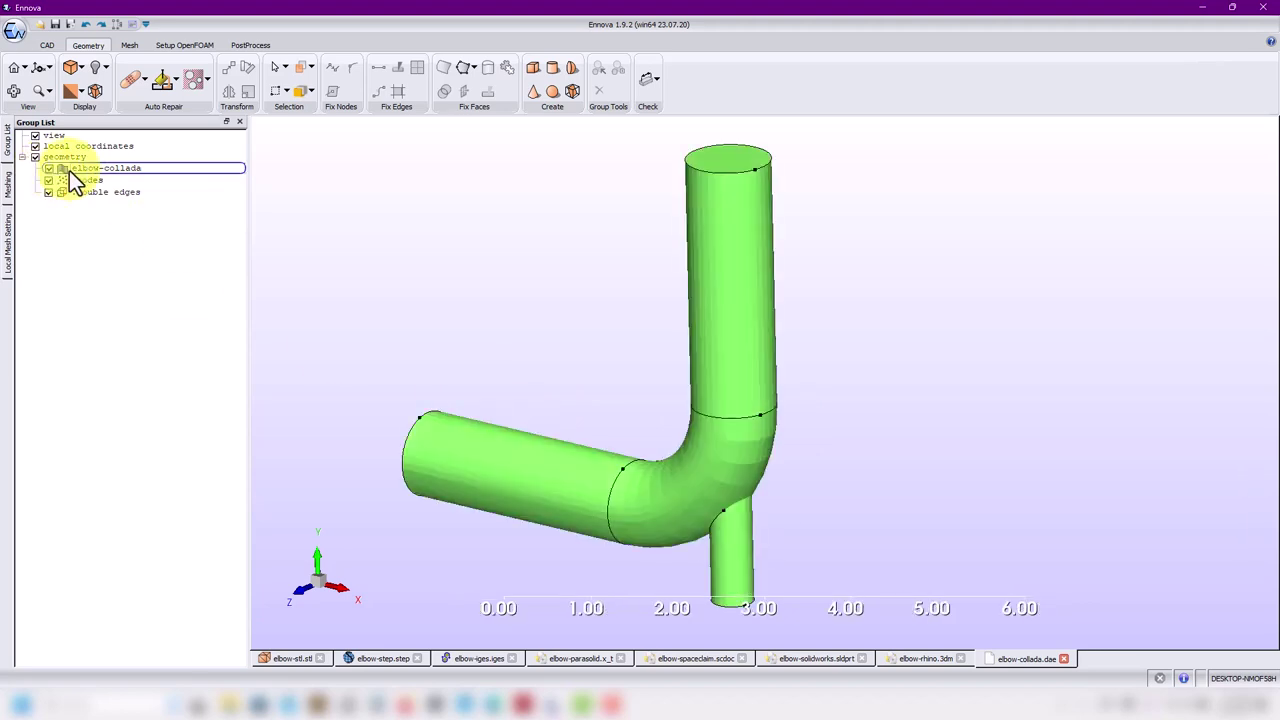
Step: Create feature edges on the elbow-collada group with a sharp edge angle of 30 and hide its surface to expose them
right_click(84, 168)
click(168, 264)
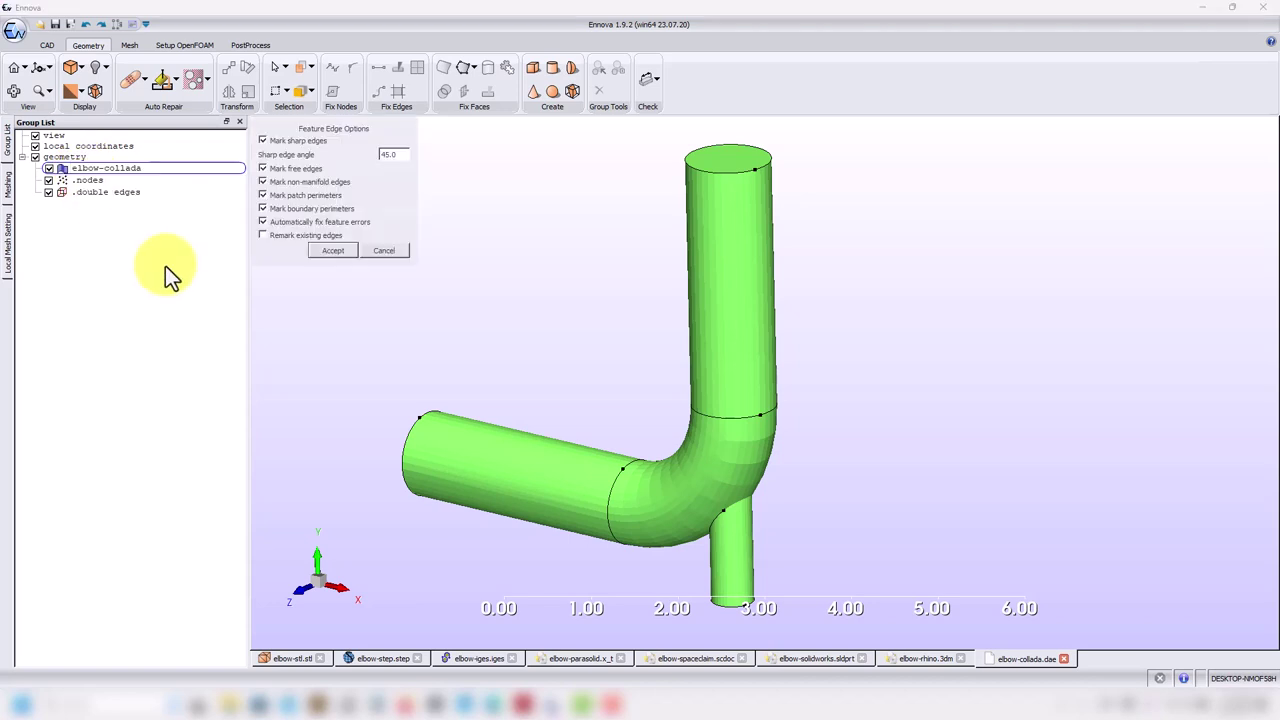
double_click(393, 154)
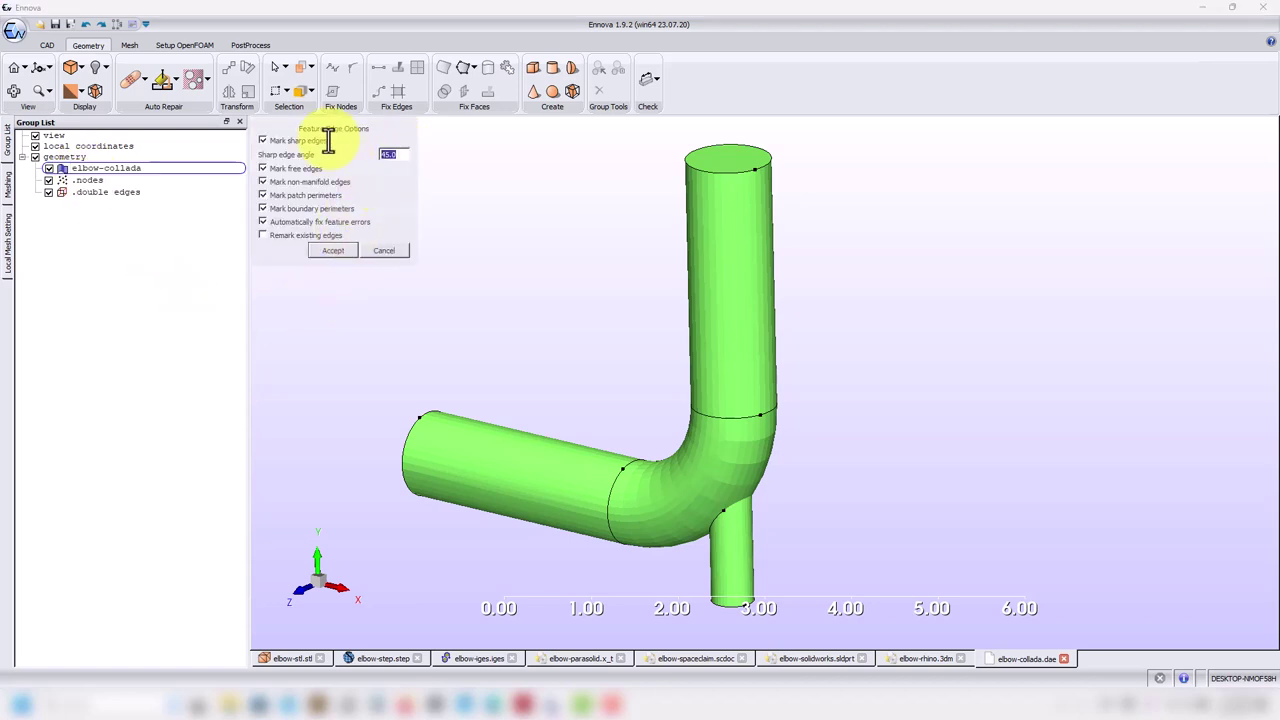
text(30)
click(336, 250)
click(48, 181)
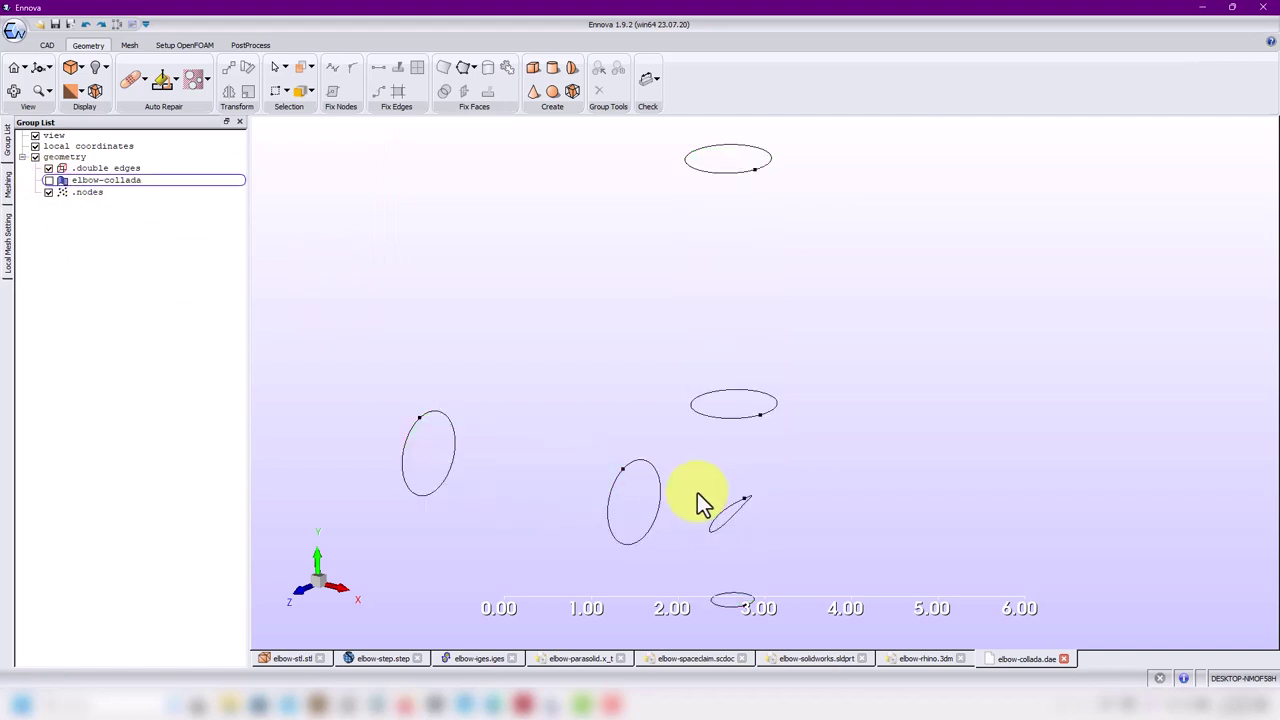
middle_drag(697, 500, 793, 458)
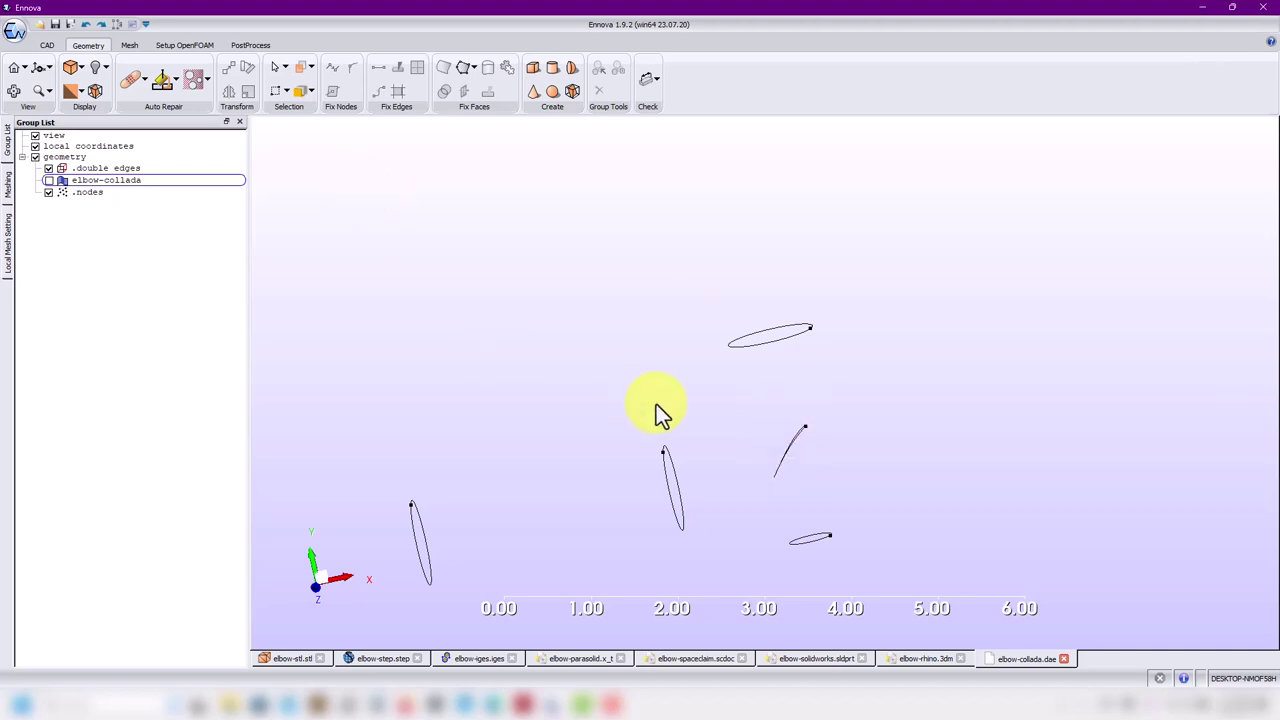
Step: Examine the single and double edges around the bend and branch junction of the elbow-iges.iges model
click(465, 657)
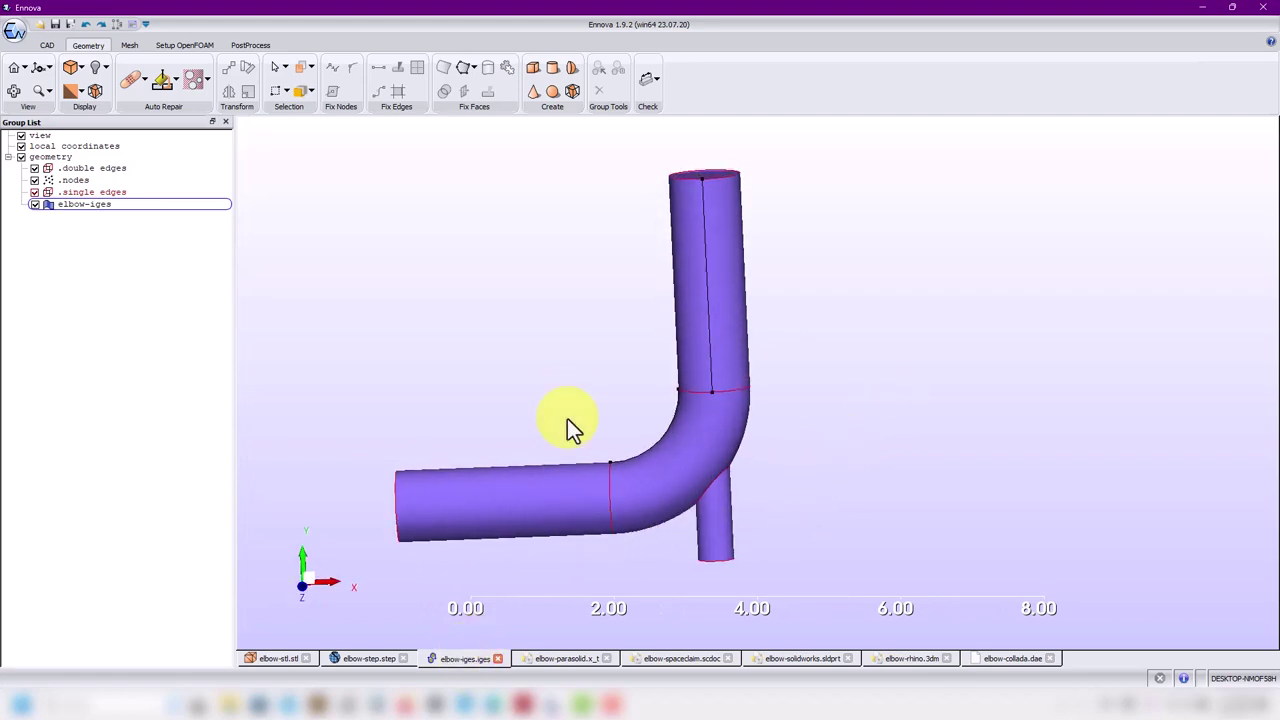
middle_drag(563, 514, 671, 474)
middle_drag(594, 540, 551, 539)
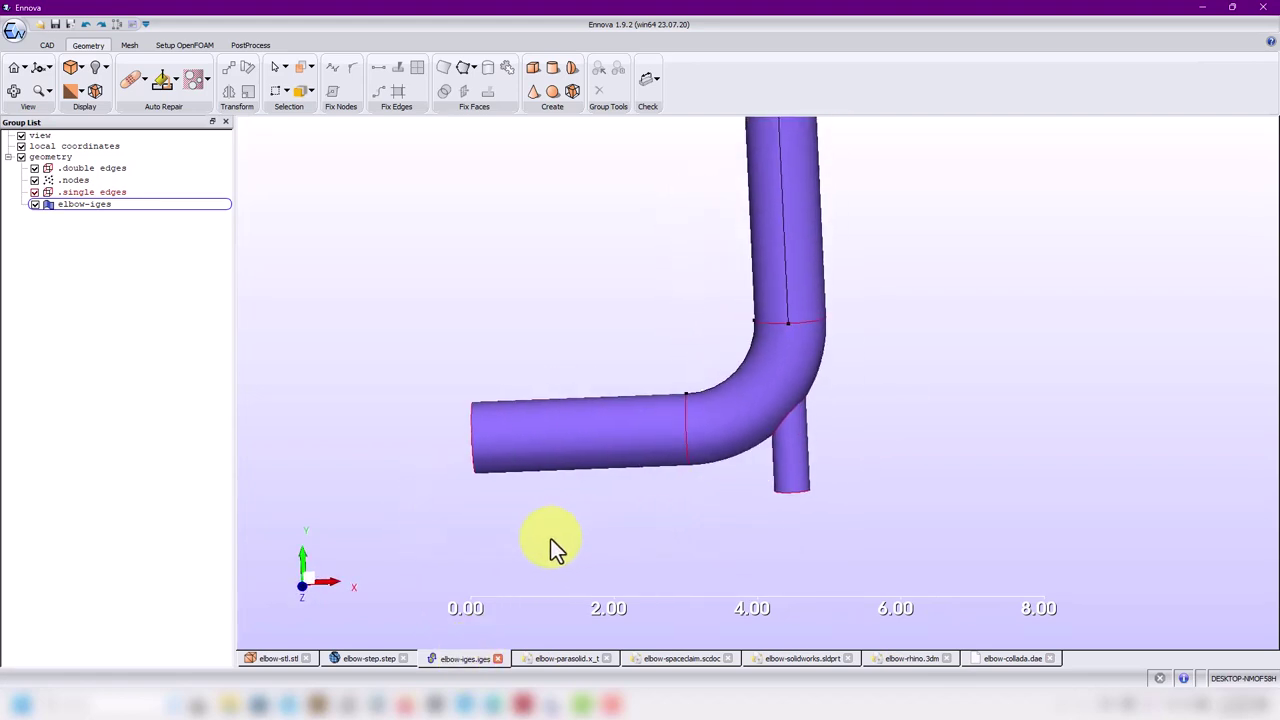
drag(551, 539, 564, 513)
scroll(585, 510, up, 5)
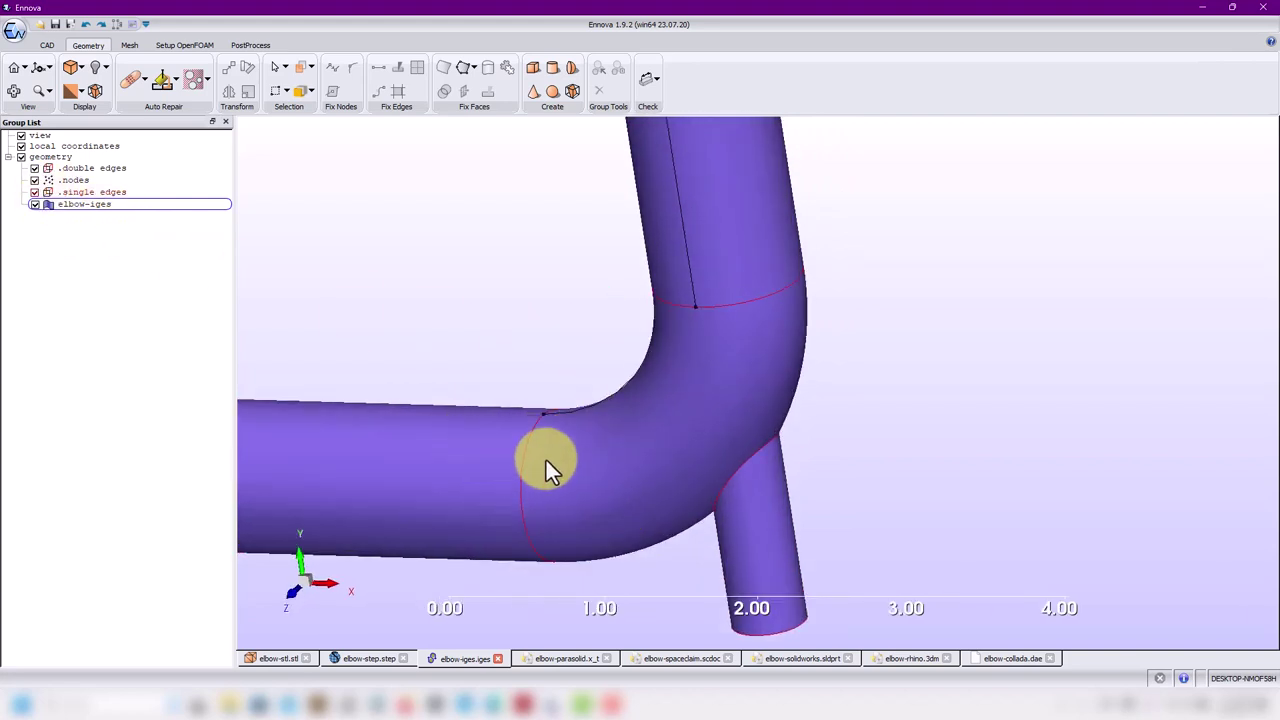
Step: Intersect the vertical pipe's end cap with its cylindrical surface on the elbow-iges model
middle_drag(508, 342, 606, 392)
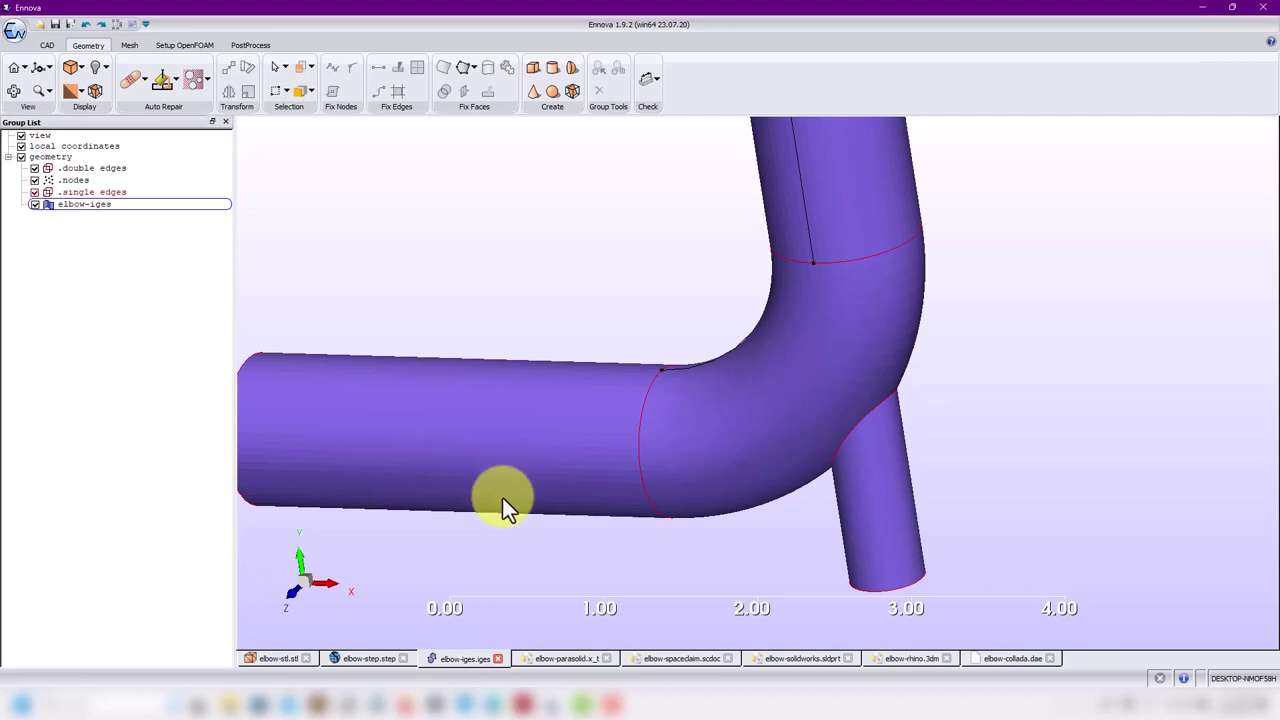
scroll(617, 380, up, 3)
scroll(608, 329, down, 5)
scroll(608, 357, down, 2)
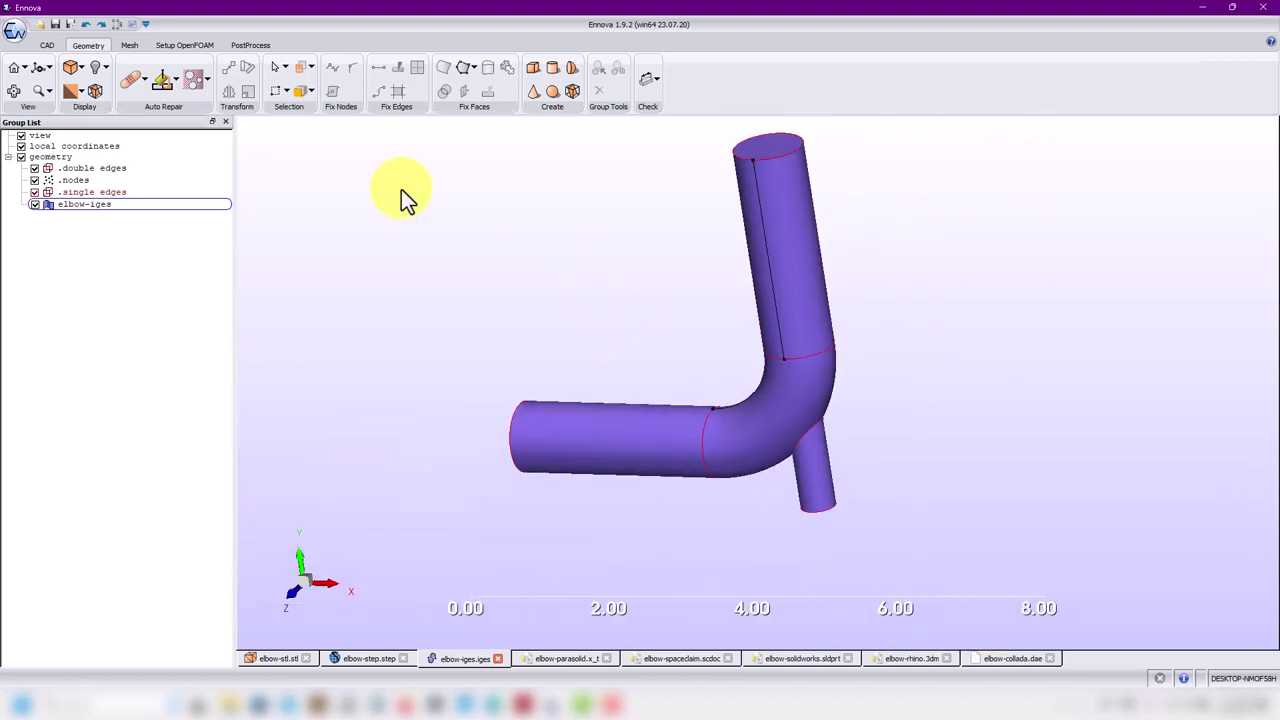
middle_drag(480, 321, 426, 395)
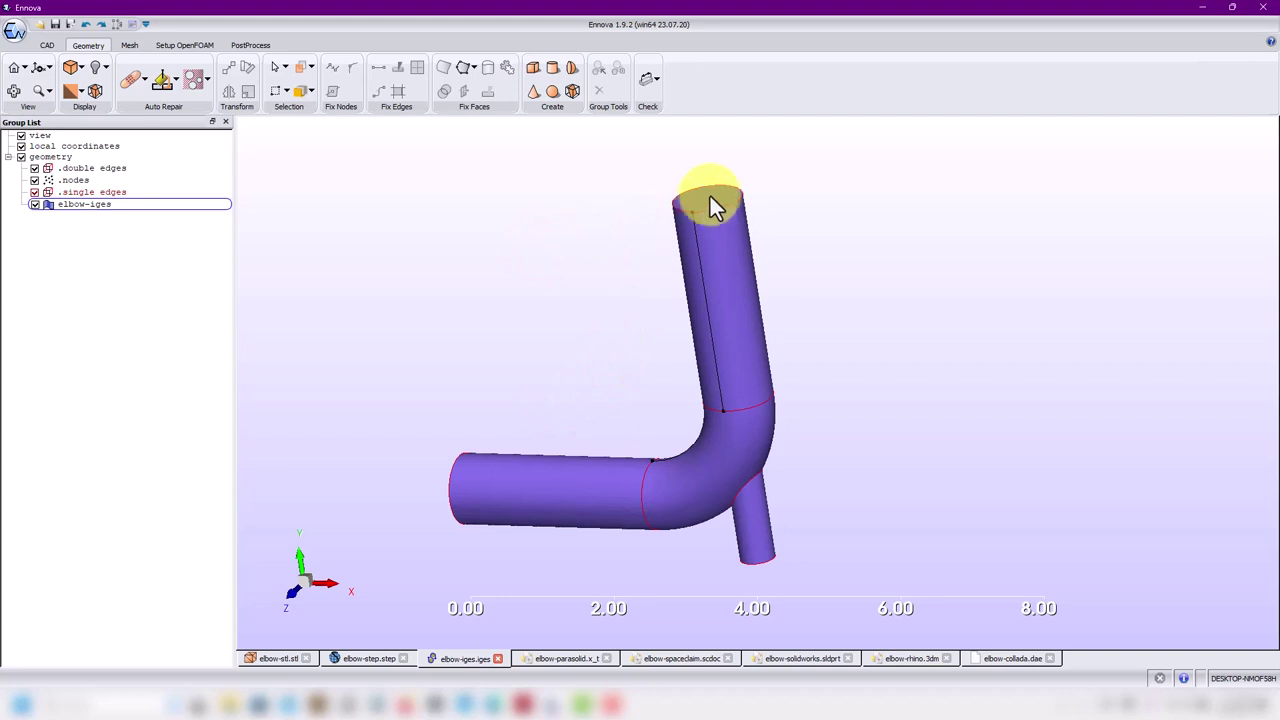
drag(551, 380, 722, 253)
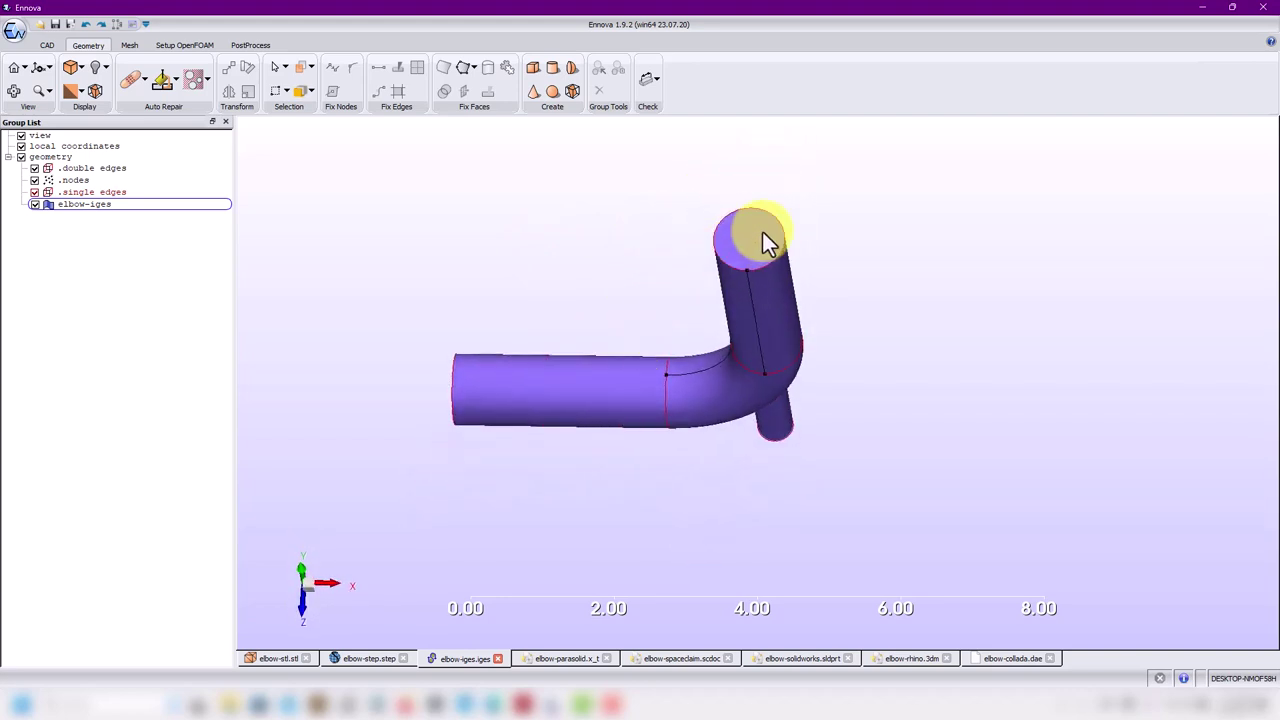
click(762, 231)
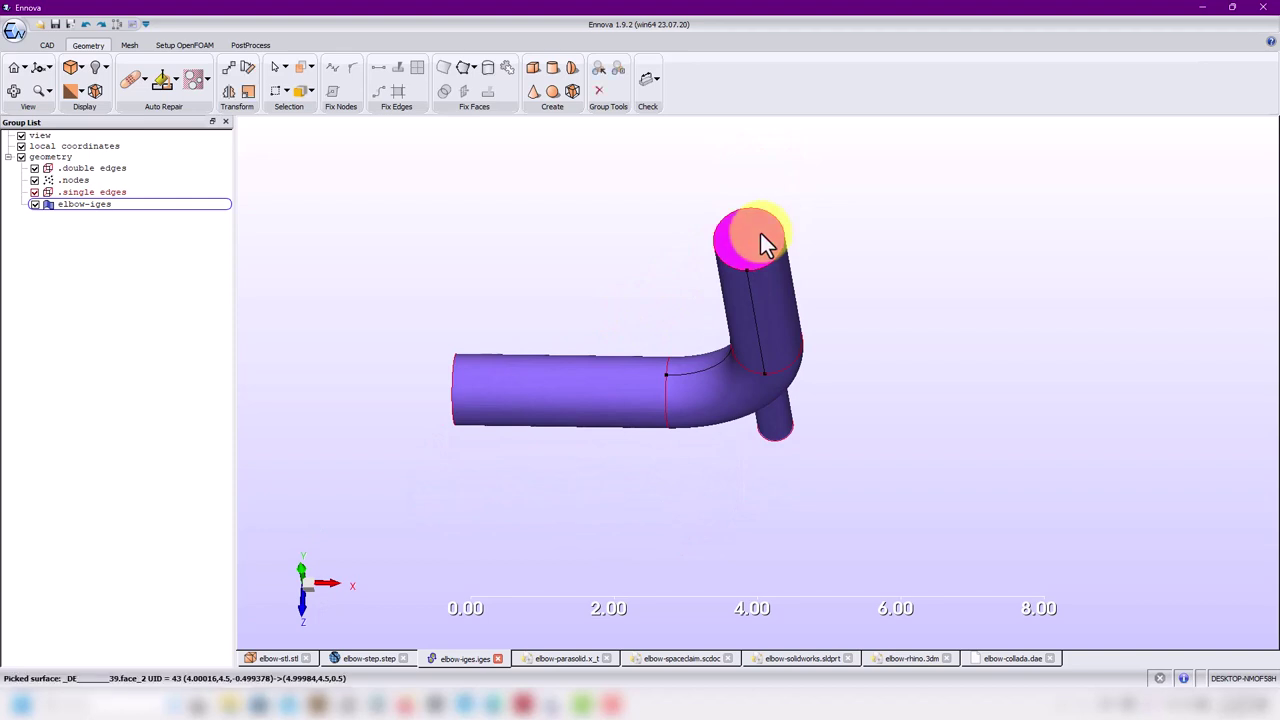
key(Home)
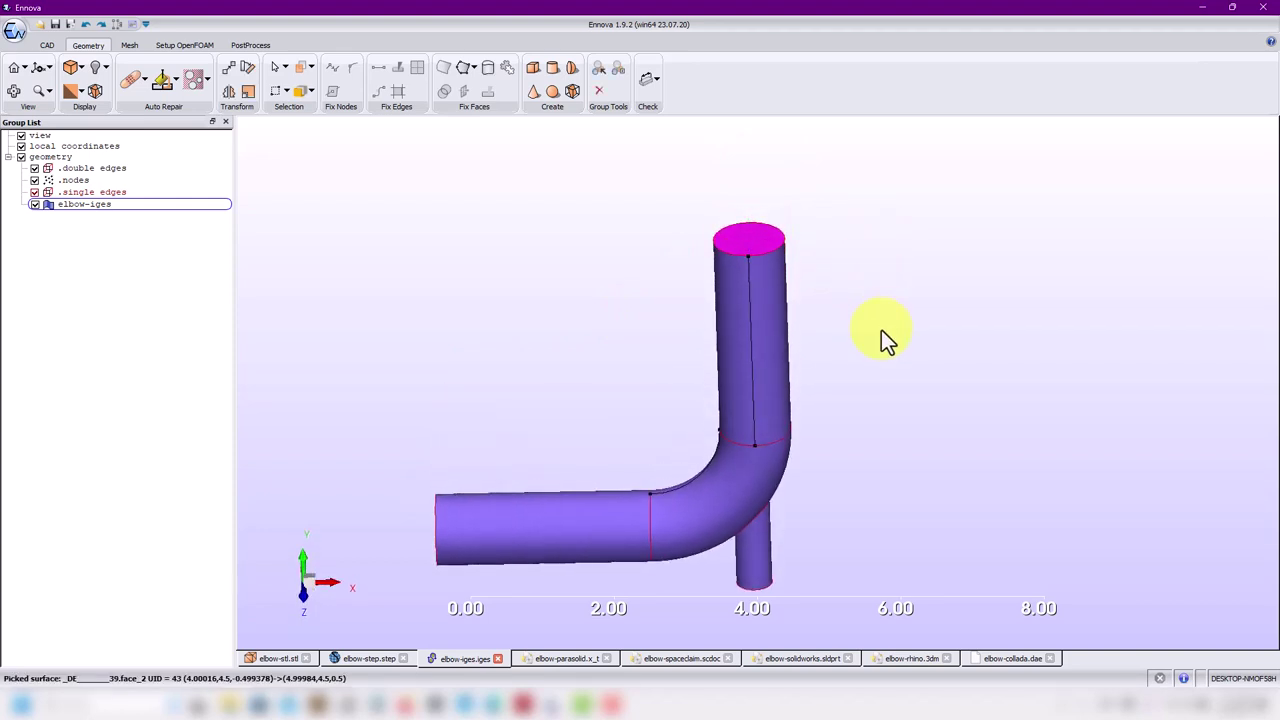
click(780, 330)
mouse_move(884, 353)
mouse_down()
mouse_move(558, 361)
mouse_move(803, 386)
mouse_move(880, 331)
mouse_up()
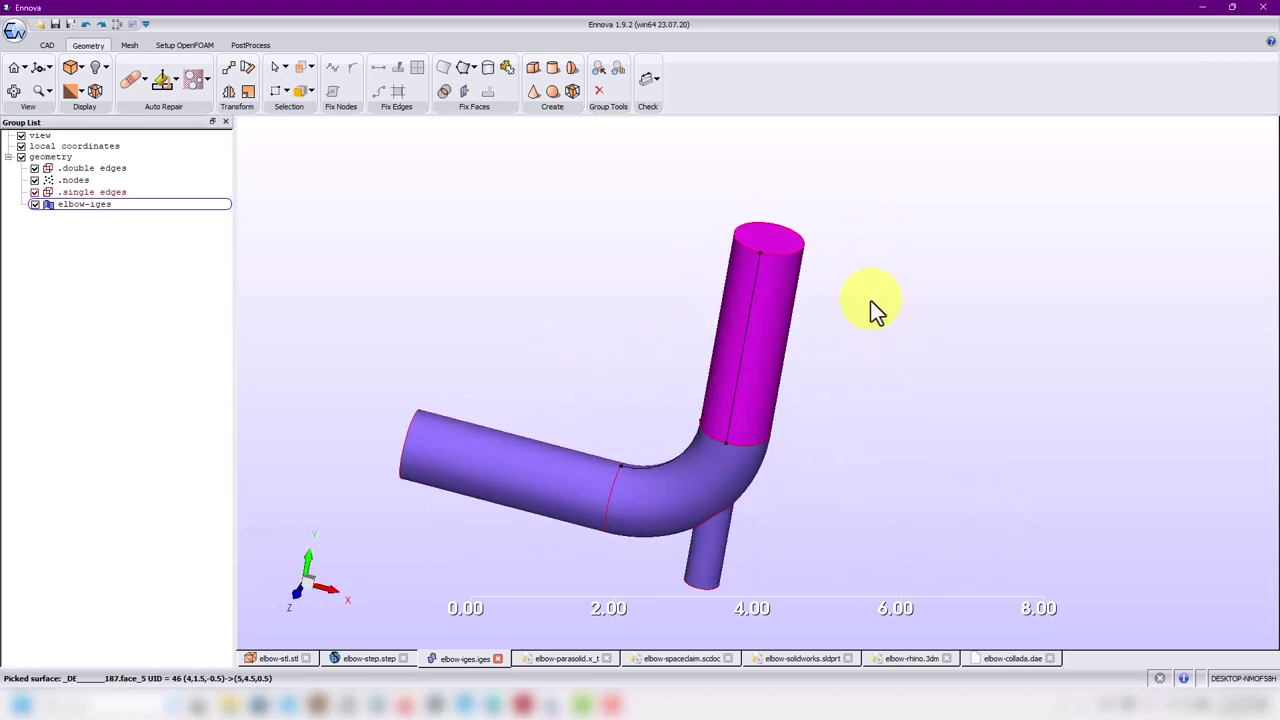
scroll(845, 442, up, 3)
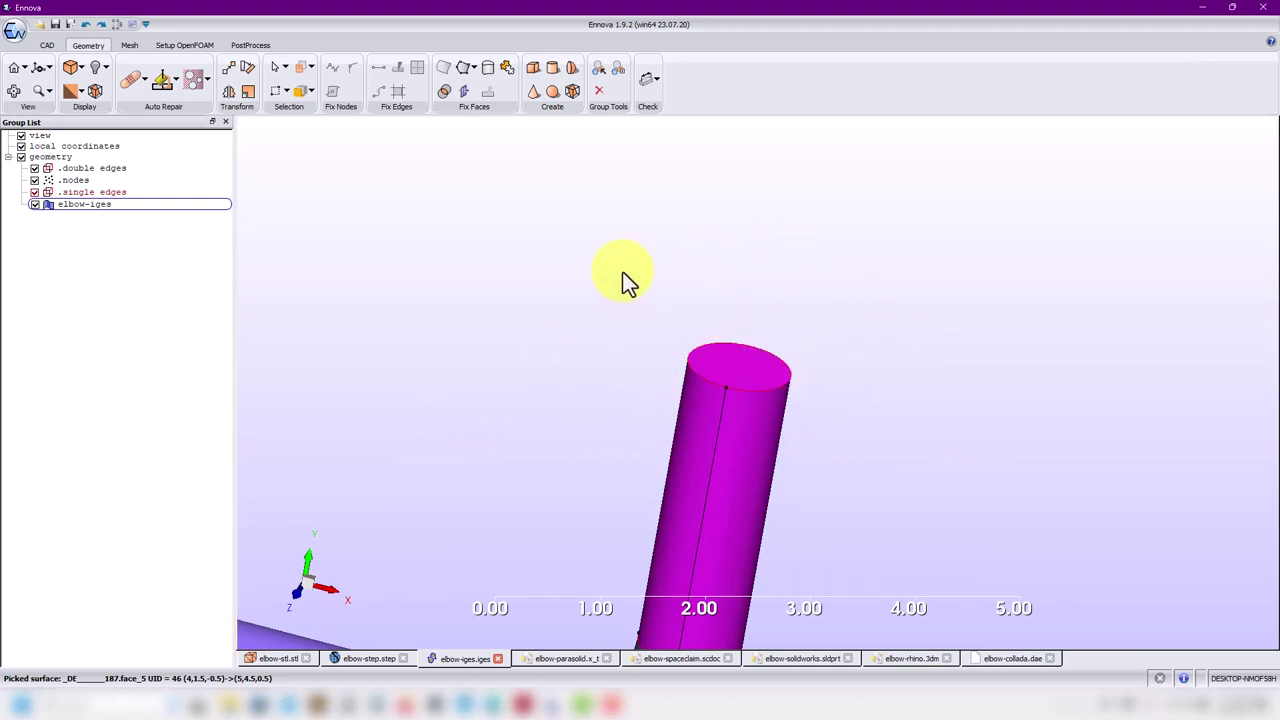
right_click(623, 384)
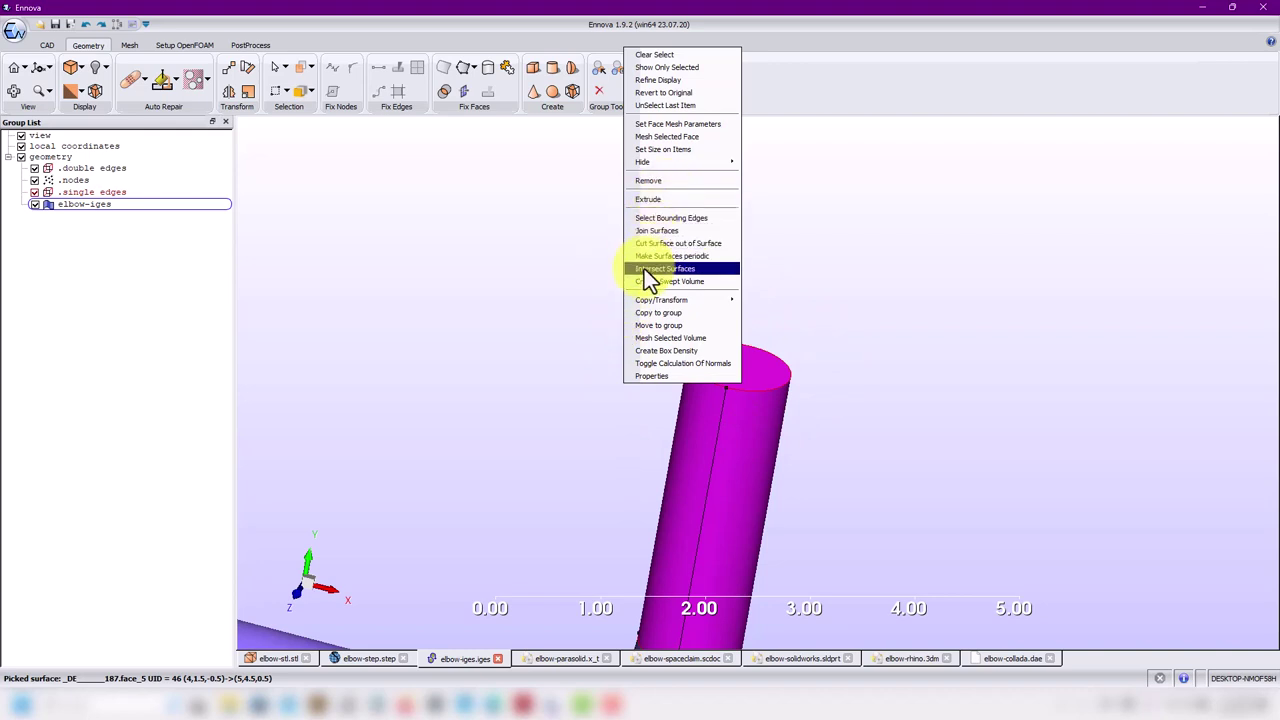
click(713, 270)
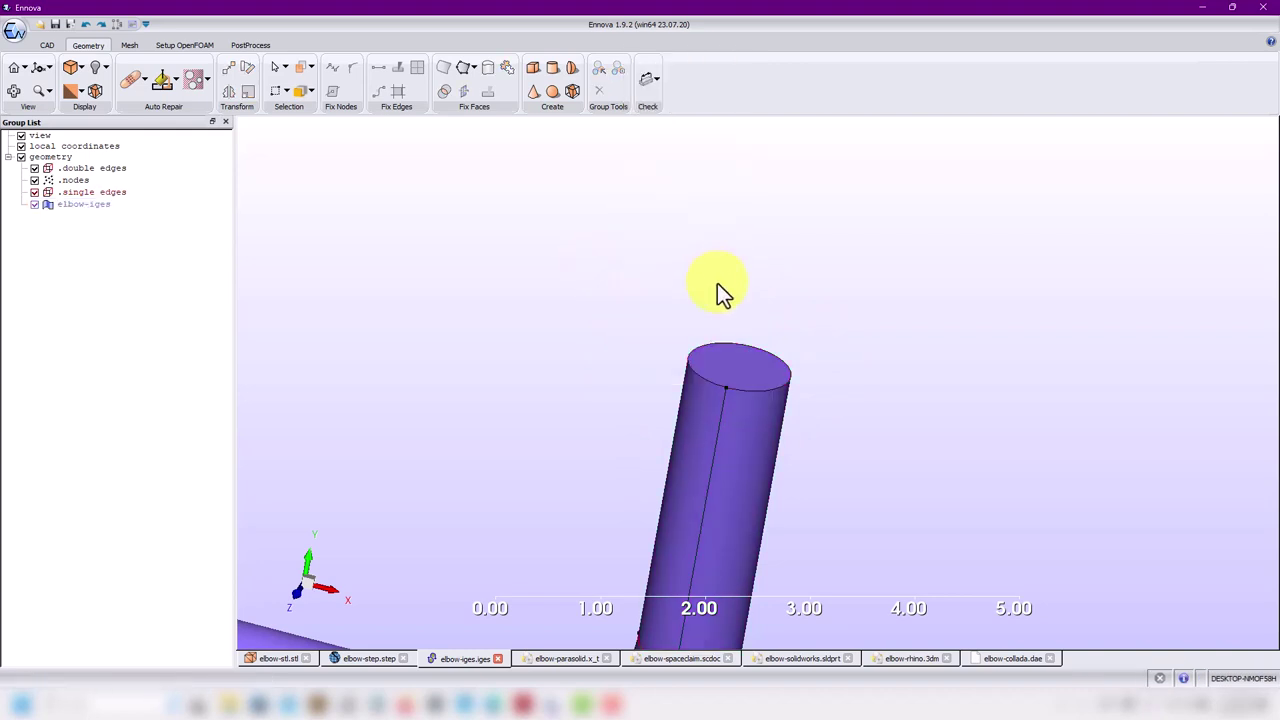
Step: Intersect the horizontal pipe's end cap with its cylindrical surface
middle_drag(822, 340, 963, 423)
drag(439, 476, 437, 406)
click(406, 384)
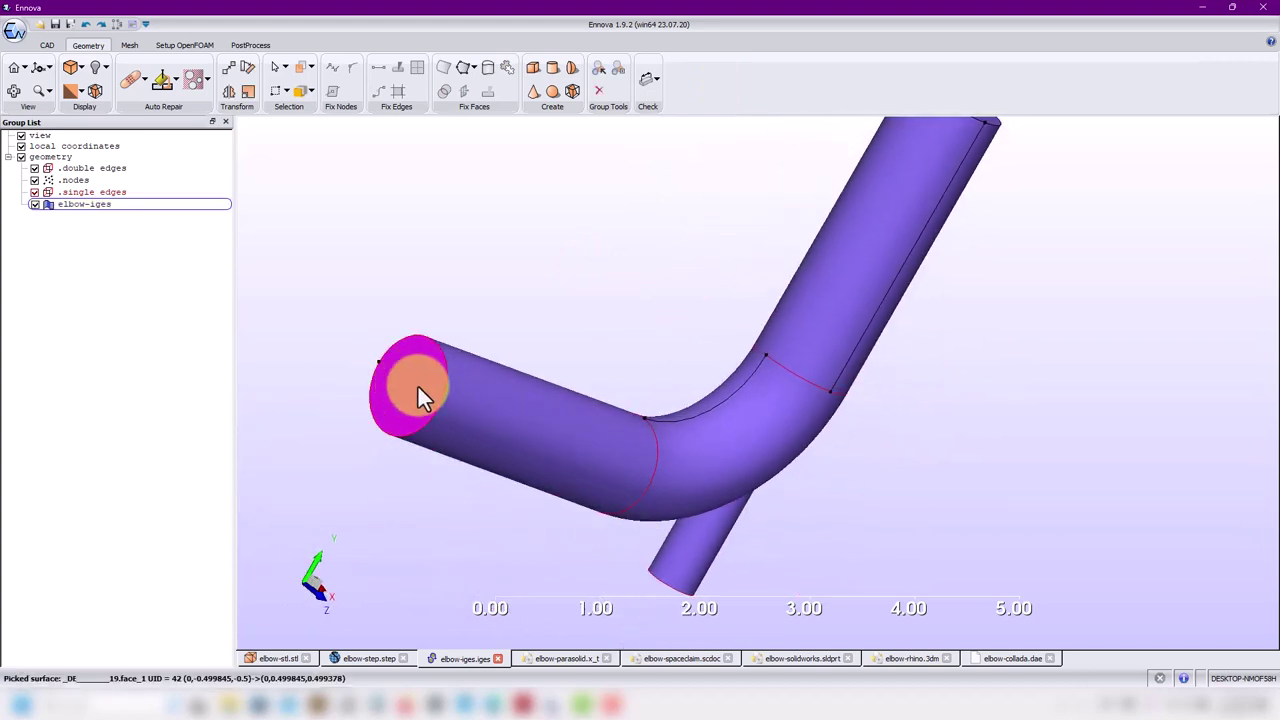
right_click(501, 401)
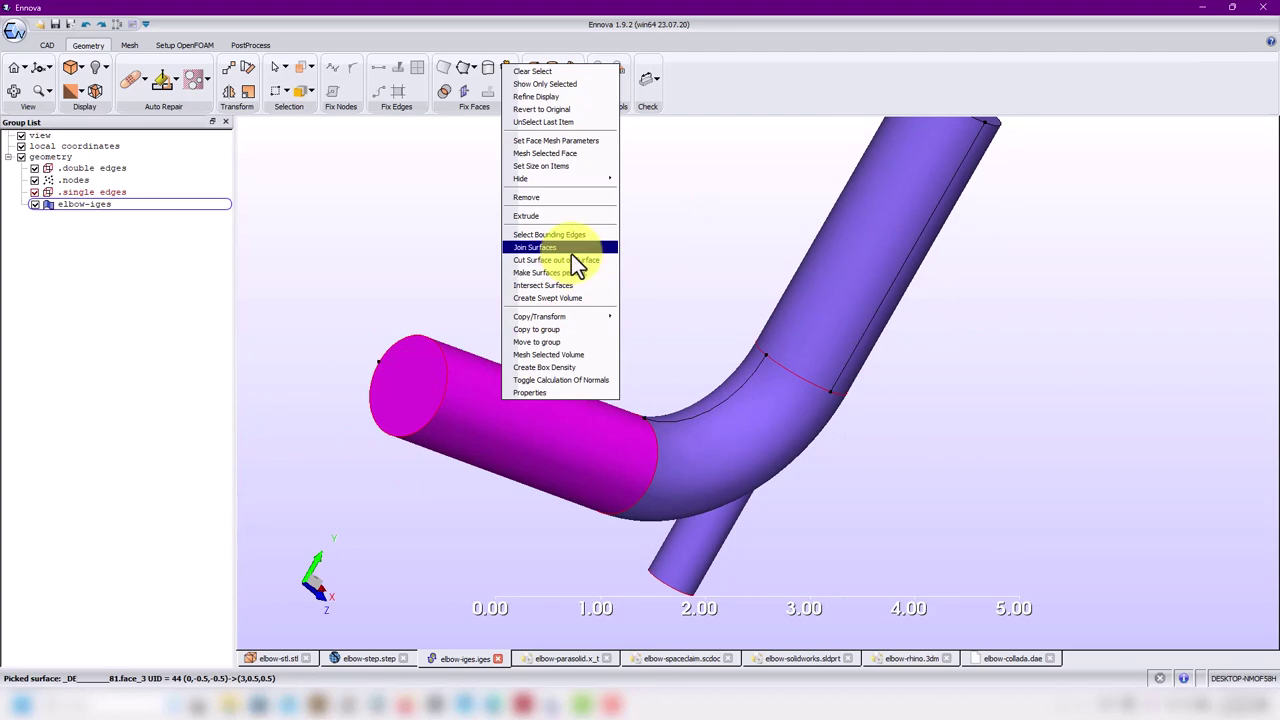
click(567, 286)
Step: Intersect the bend surface with the horizontal and vertical pipe surfaces adjoining it
click(711, 460)
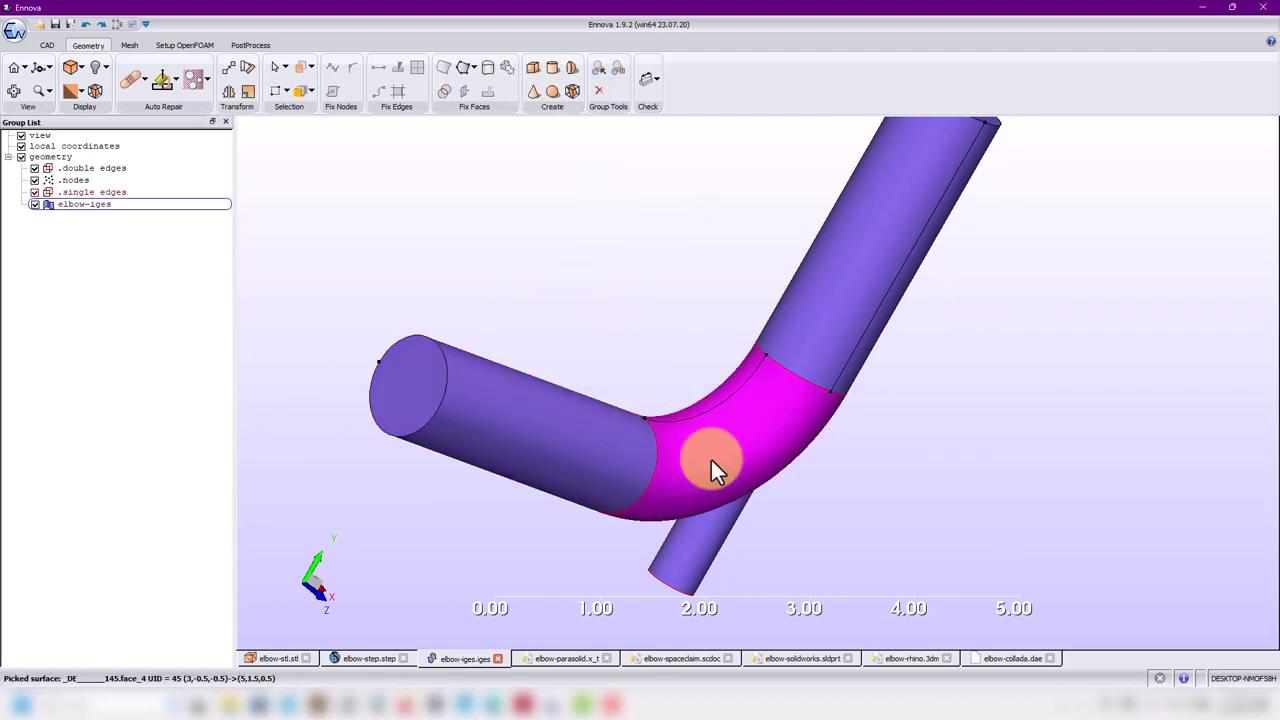
click(602, 461)
click(836, 325)
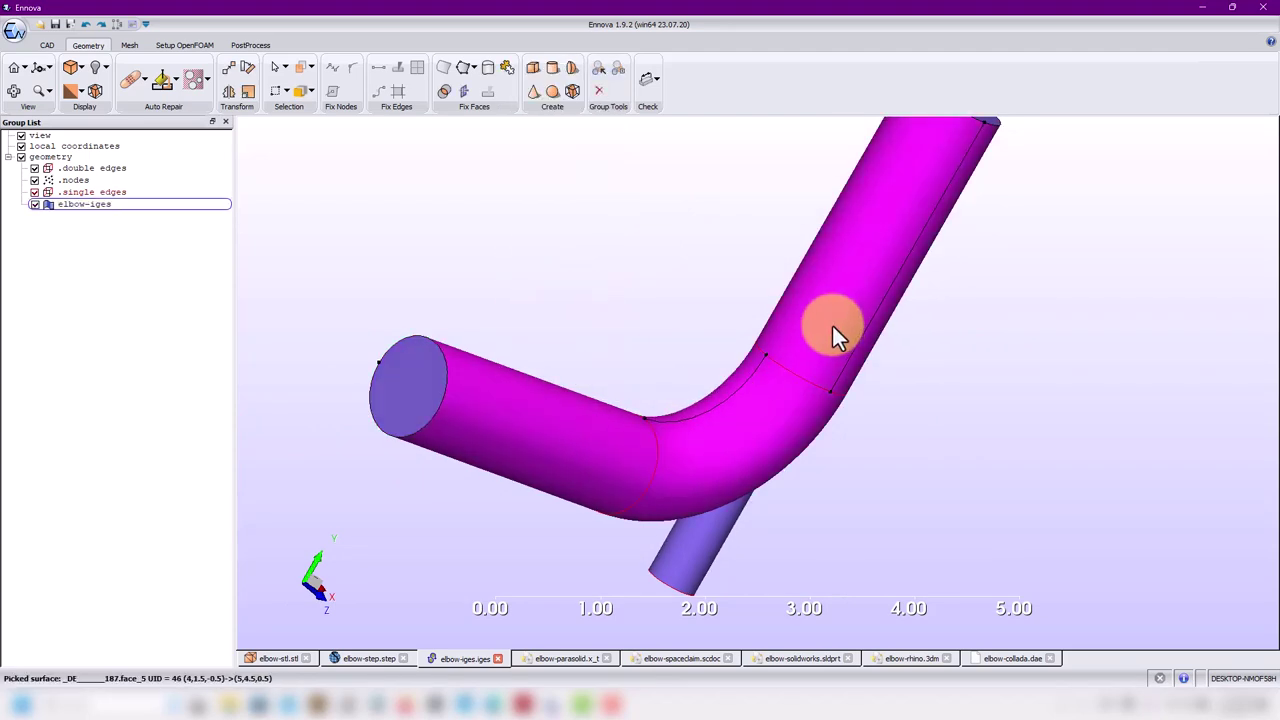
right_click(832, 325)
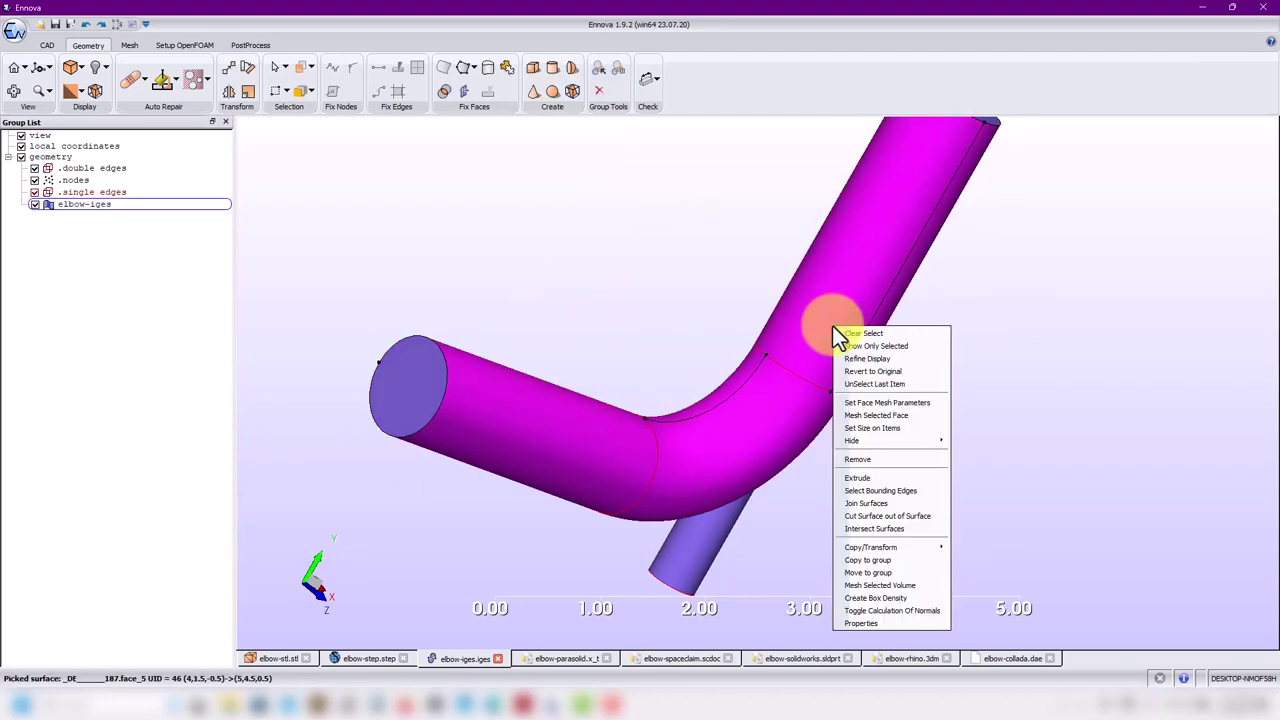
click(906, 528)
Step: Intersect the small branch pipe's cylindrical surface with its end cap
drag(972, 452, 849, 446)
scroll(771, 476, up, 3)
click(752, 465)
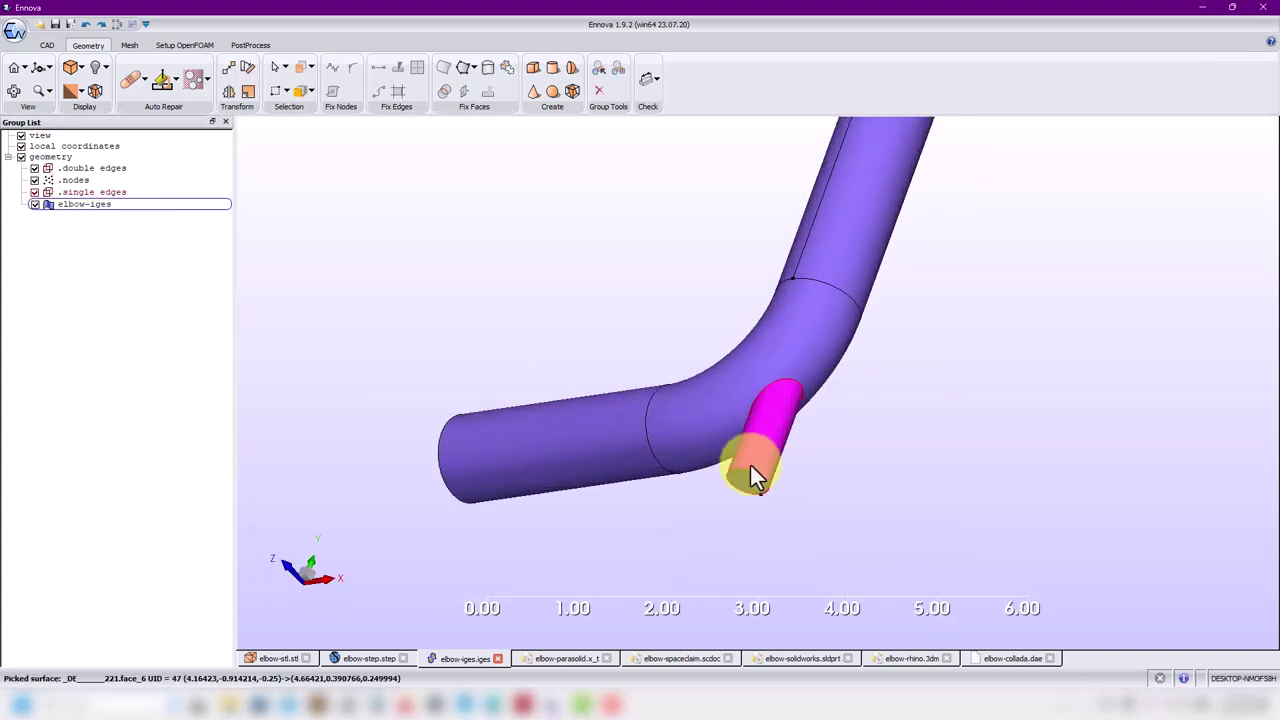
click(748, 486)
right_click(747, 482)
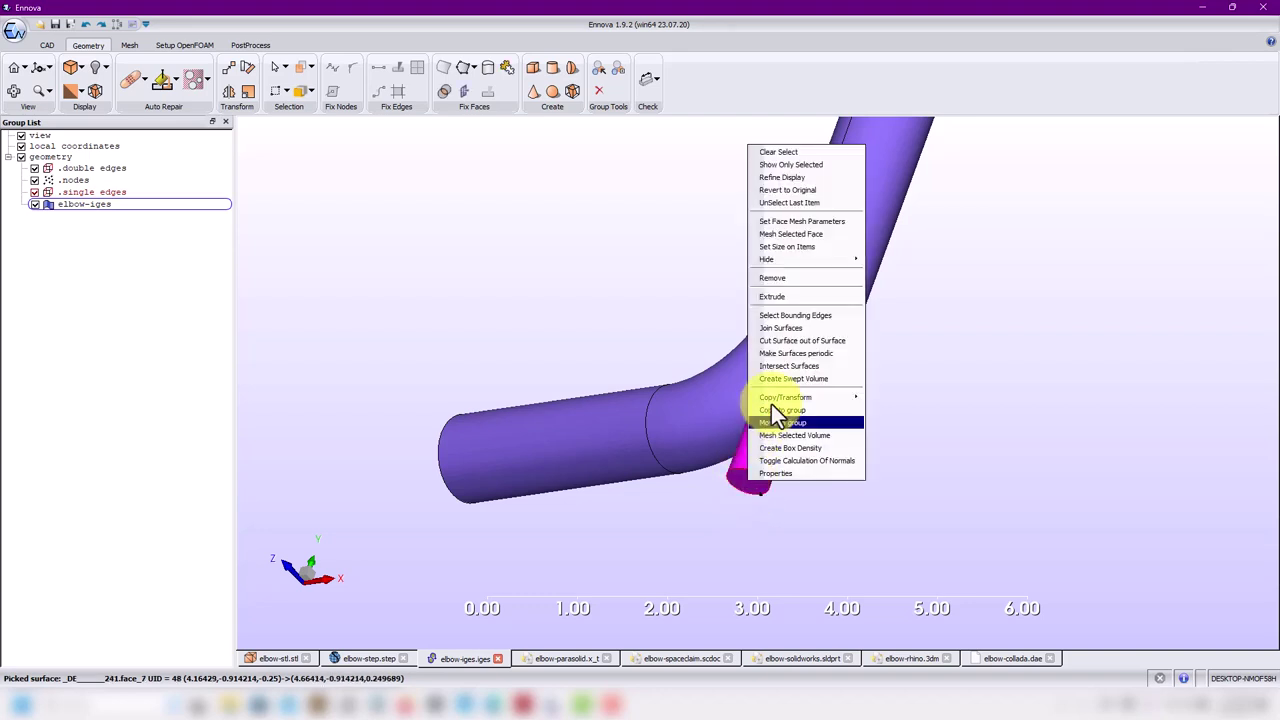
click(808, 366)
Step: Try to intersect the bend surface with the small branch pipe, selecting the bend first
mouse_move(834, 466)
mouse_down()
mouse_move(891, 386)
mouse_move(705, 483)
mouse_move(604, 483)
mouse_move(914, 467)
mouse_move(966, 536)
mouse_move(894, 531)
mouse_move(812, 476)
mouse_up()
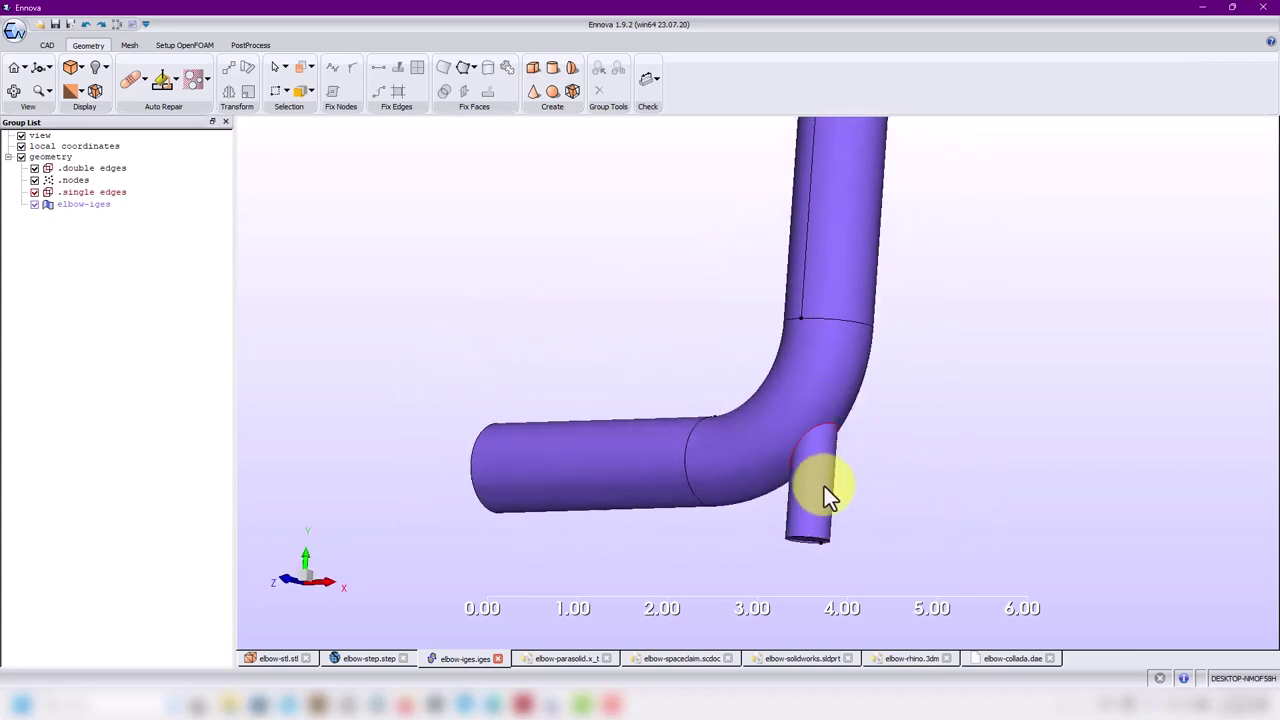
middle_drag(930, 450, 915, 483)
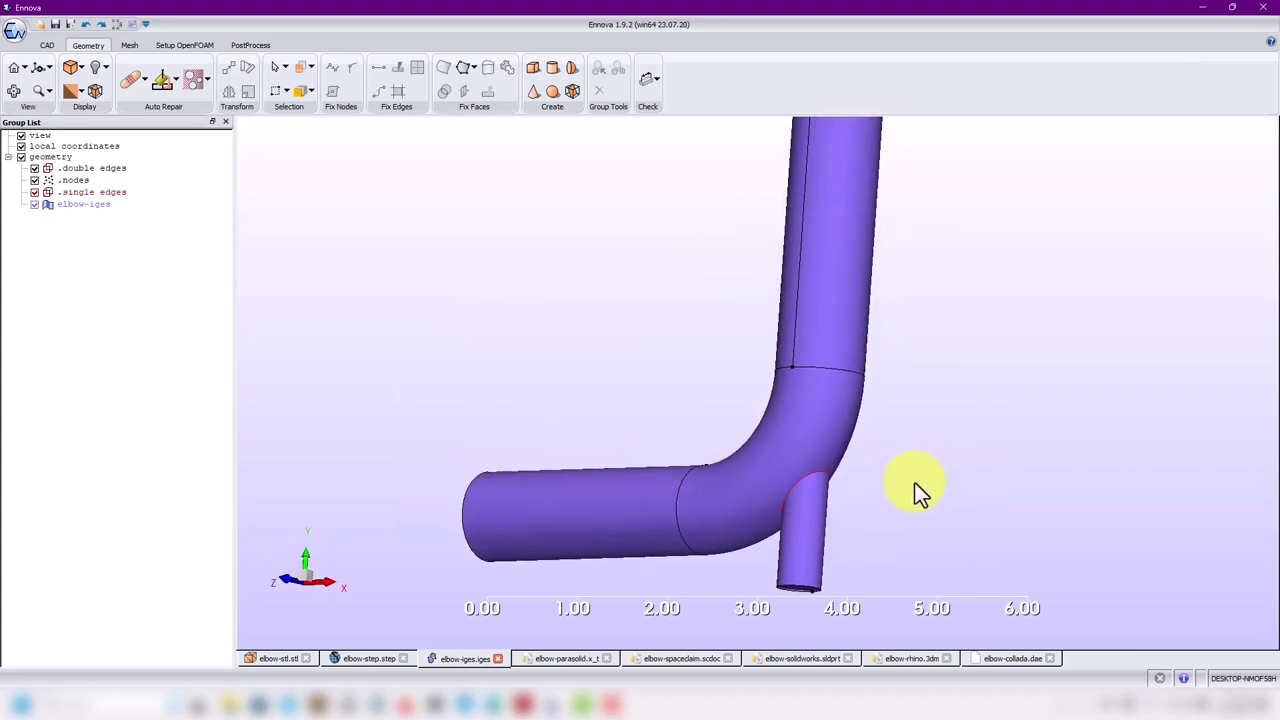
drag(915, 483, 981, 459)
scroll(898, 432, up, 3)
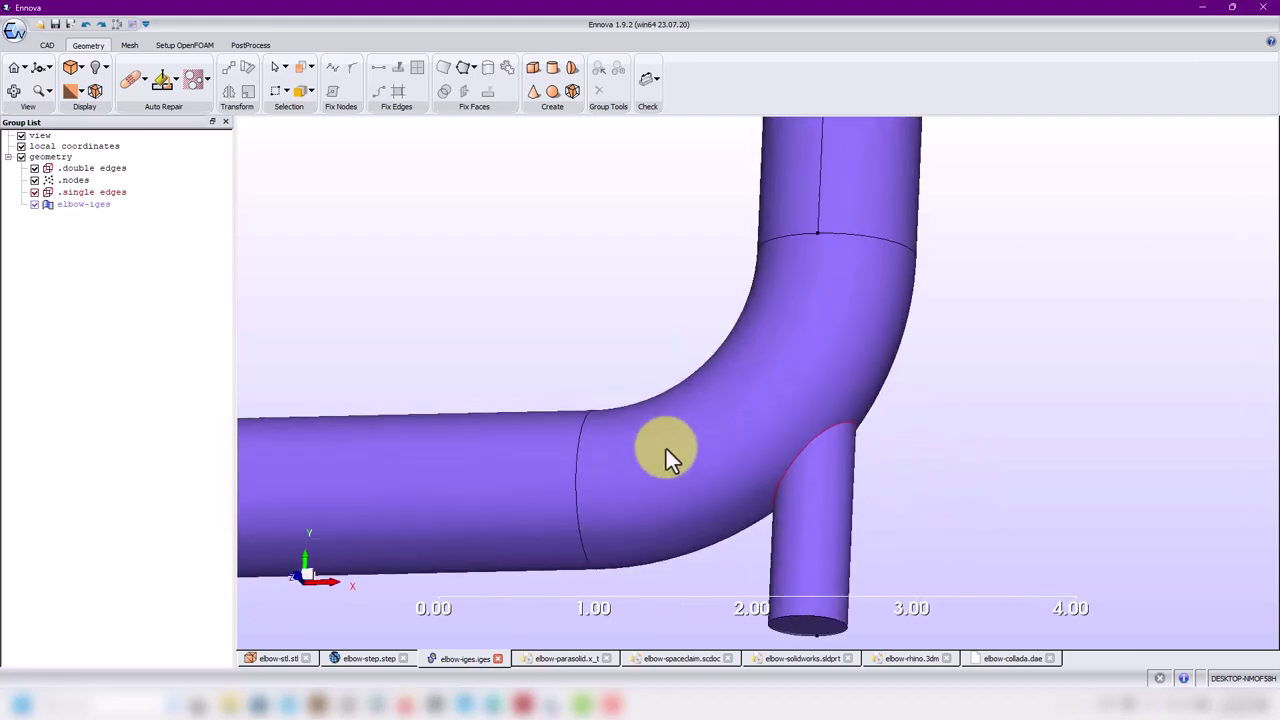
click(631, 420)
click(815, 488)
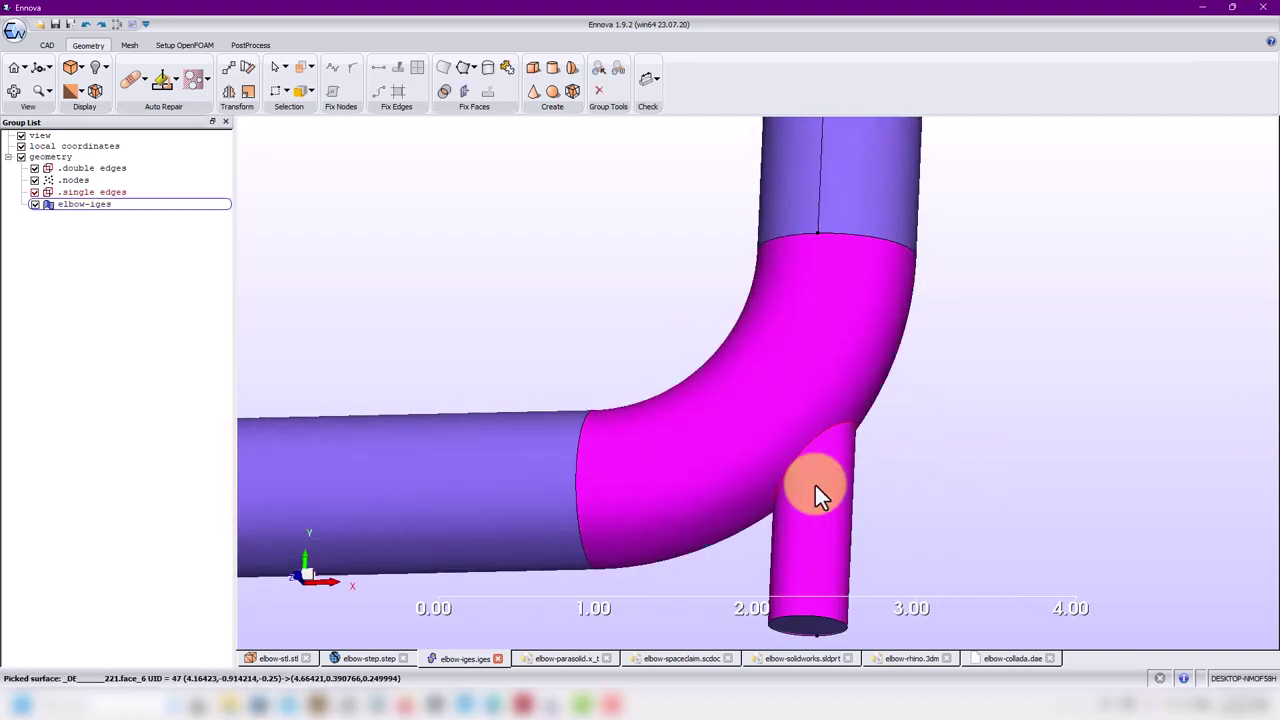
right_click(815, 485)
click(872, 372)
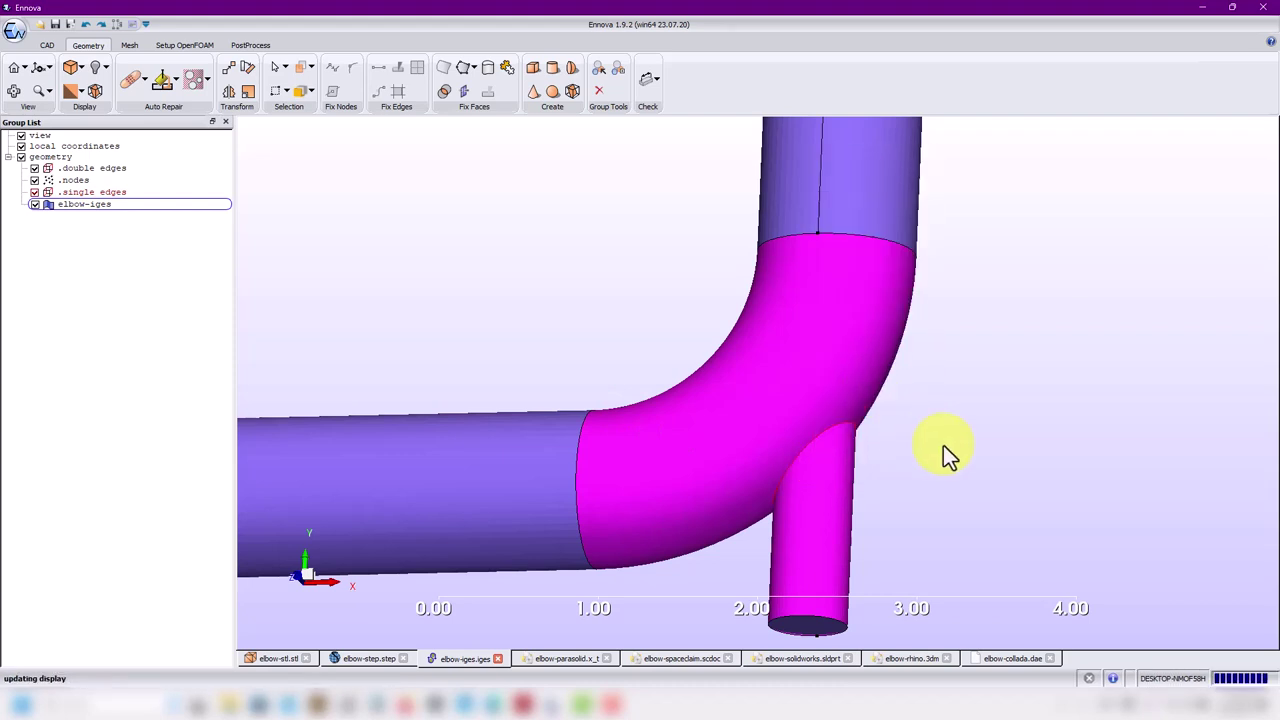
Step: Examine the edges and nodes at the branch pipe junction, temporarily hiding the elbow-iges surface
drag(808, 436, 709, 431)
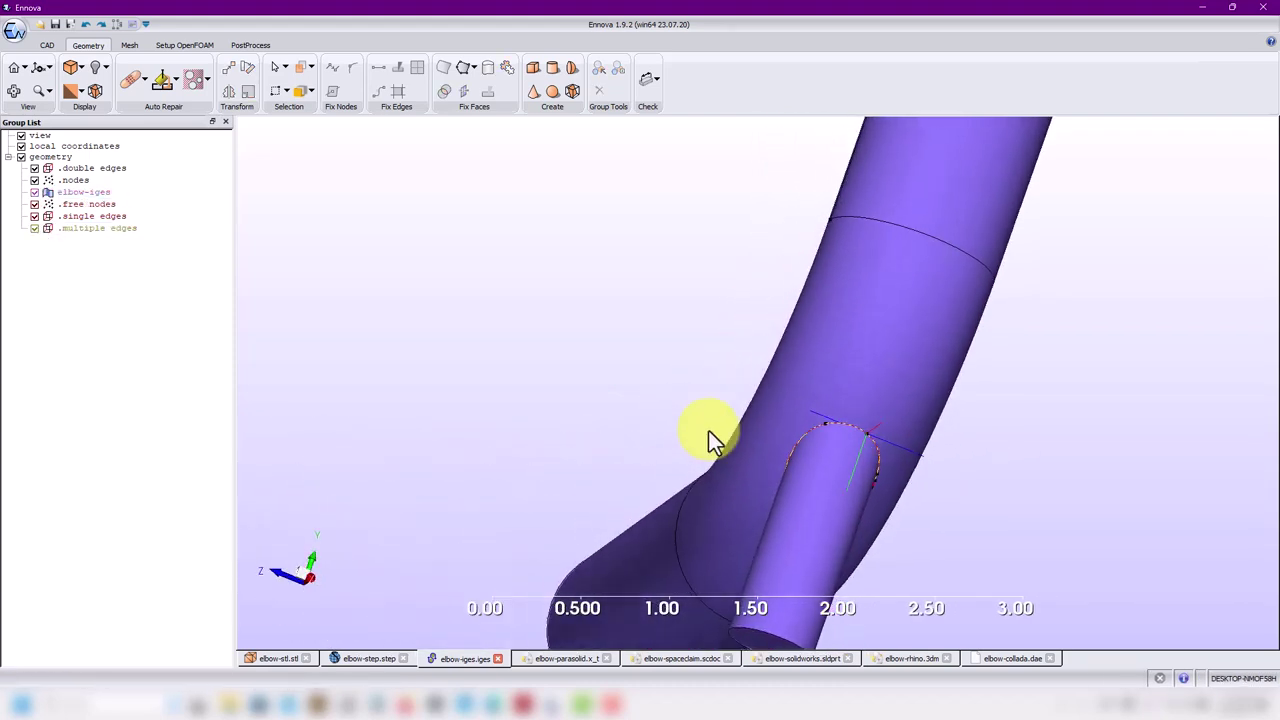
scroll(899, 477, up, 3)
middle_drag(1012, 541, 732, 445)
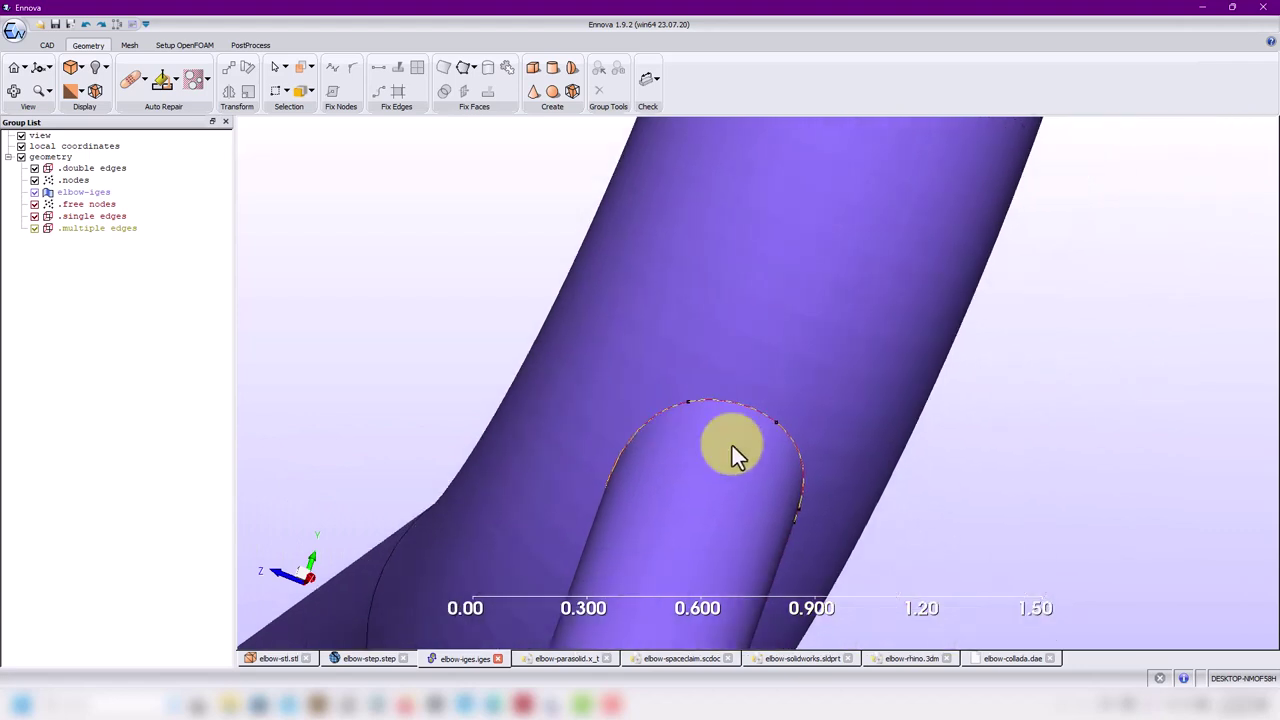
scroll(720, 397, up, 4)
scroll(661, 423, up, 2)
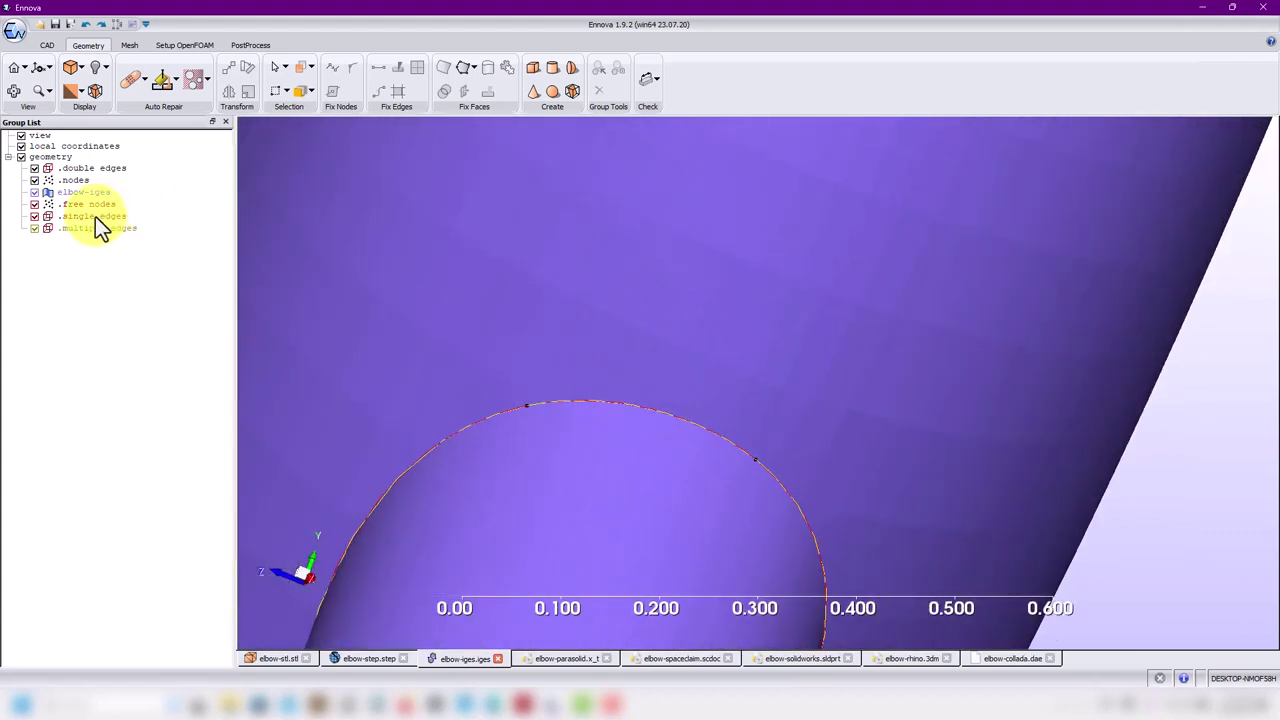
click(34, 192)
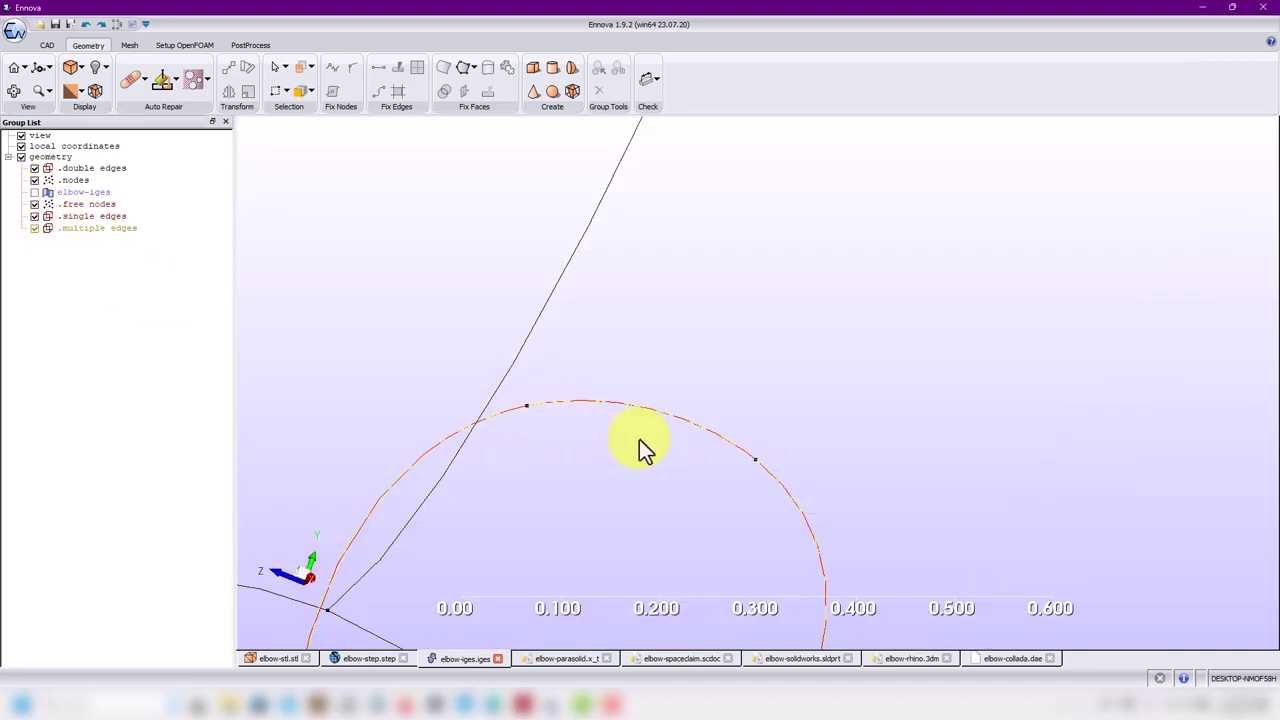
drag(571, 457, 665, 425)
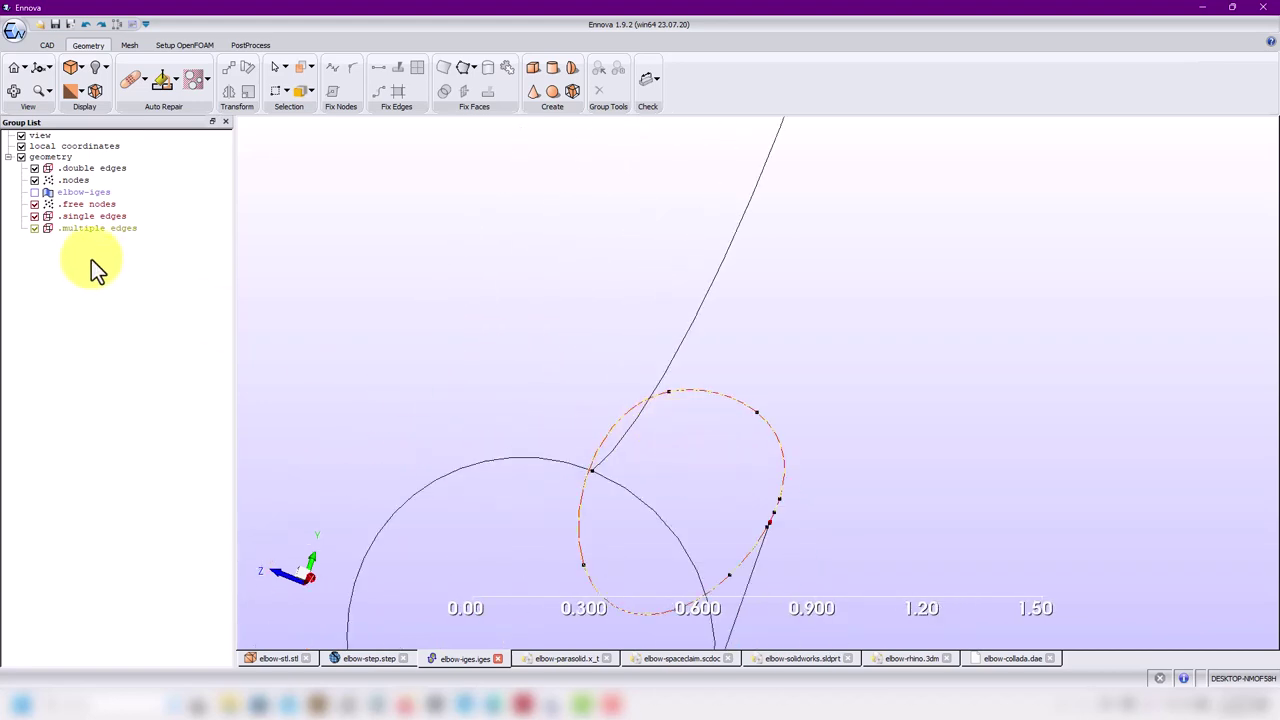
click(34, 192)
drag(643, 391, 510, 313)
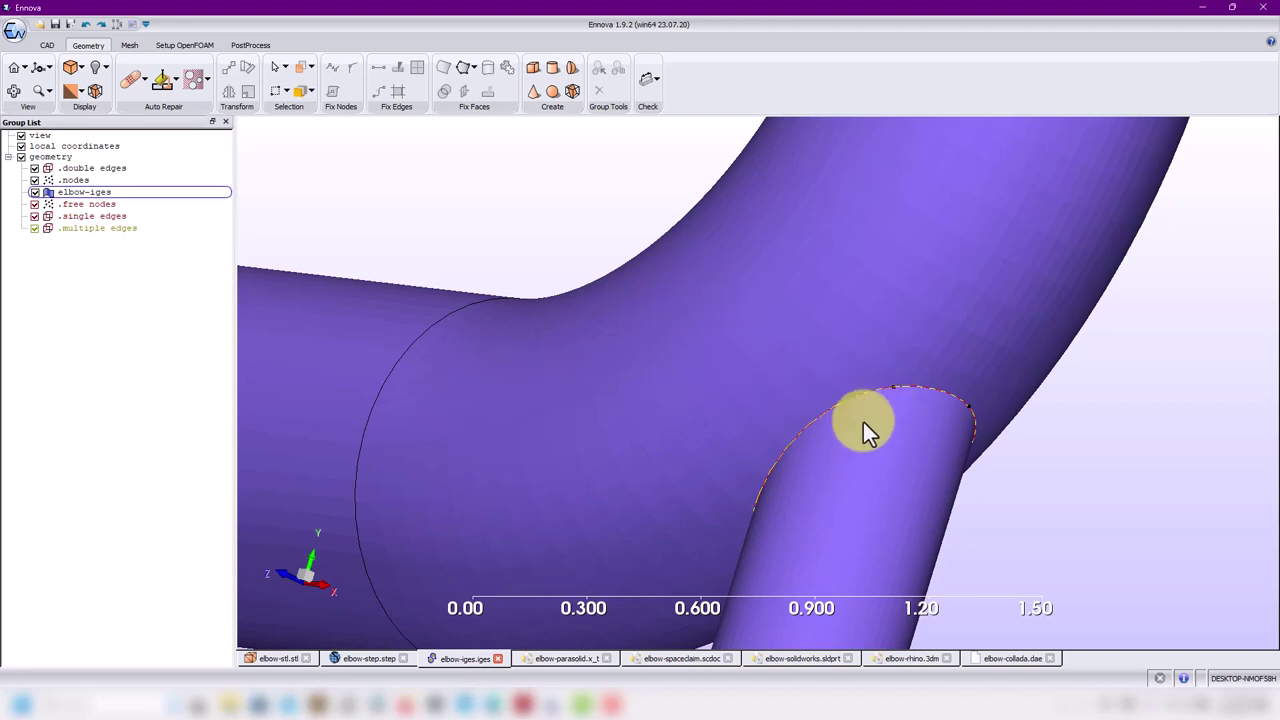
scroll(858, 469, up, 3)
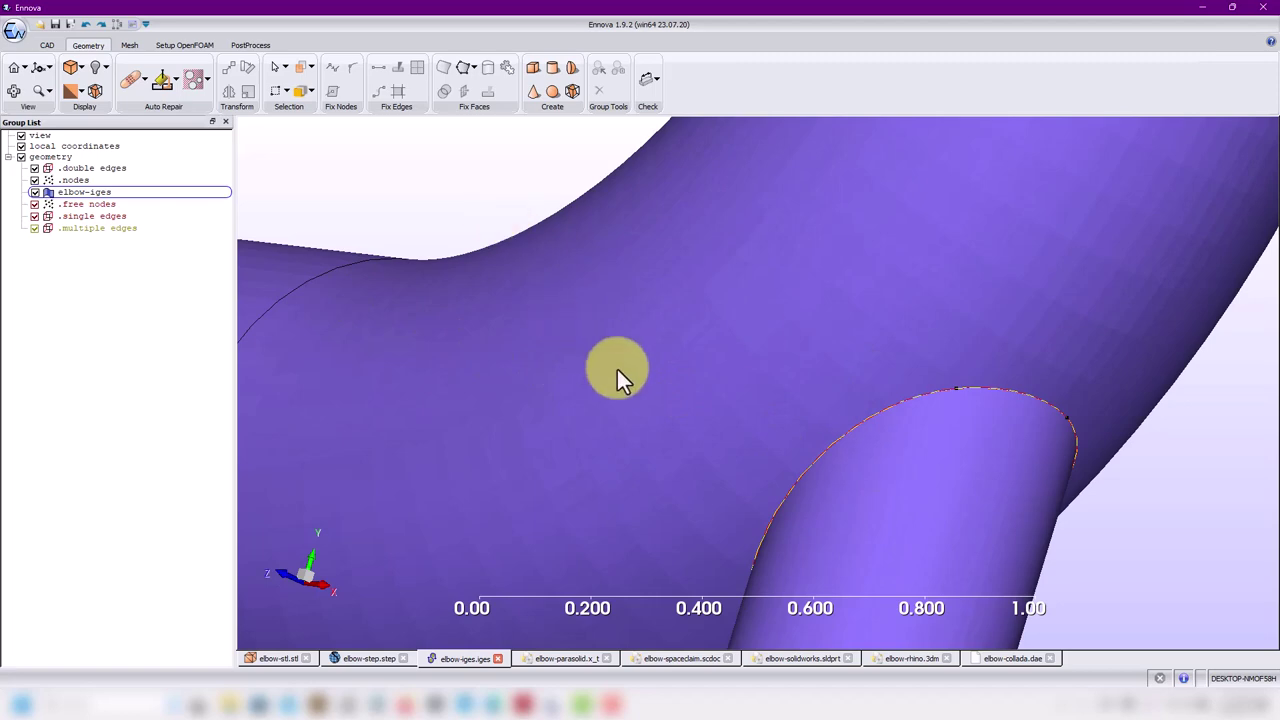
Step: Undo the last surface intersection between the bend and the branch pipe
click(86, 24)
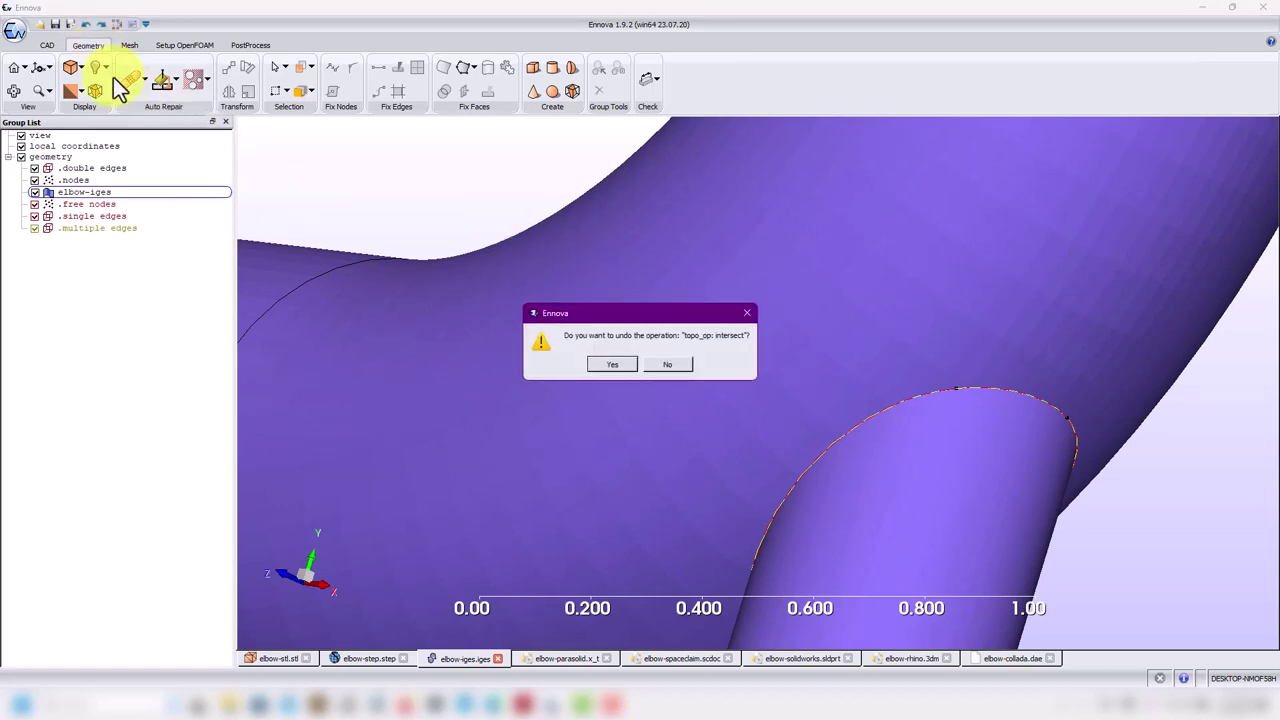
click(604, 364)
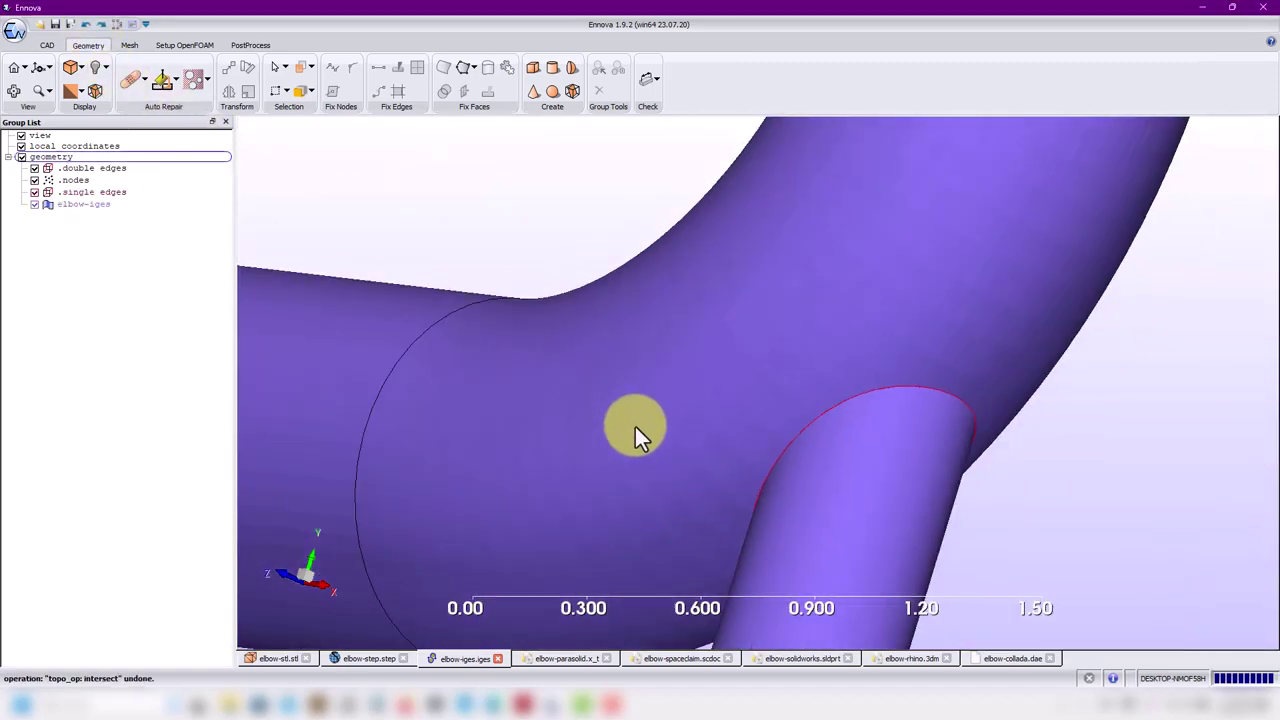
Step: Intersect the small branch pipe with the bend surface, selecting the branch pipe first
scroll(635, 426, down, 5)
scroll(658, 441, up, 3)
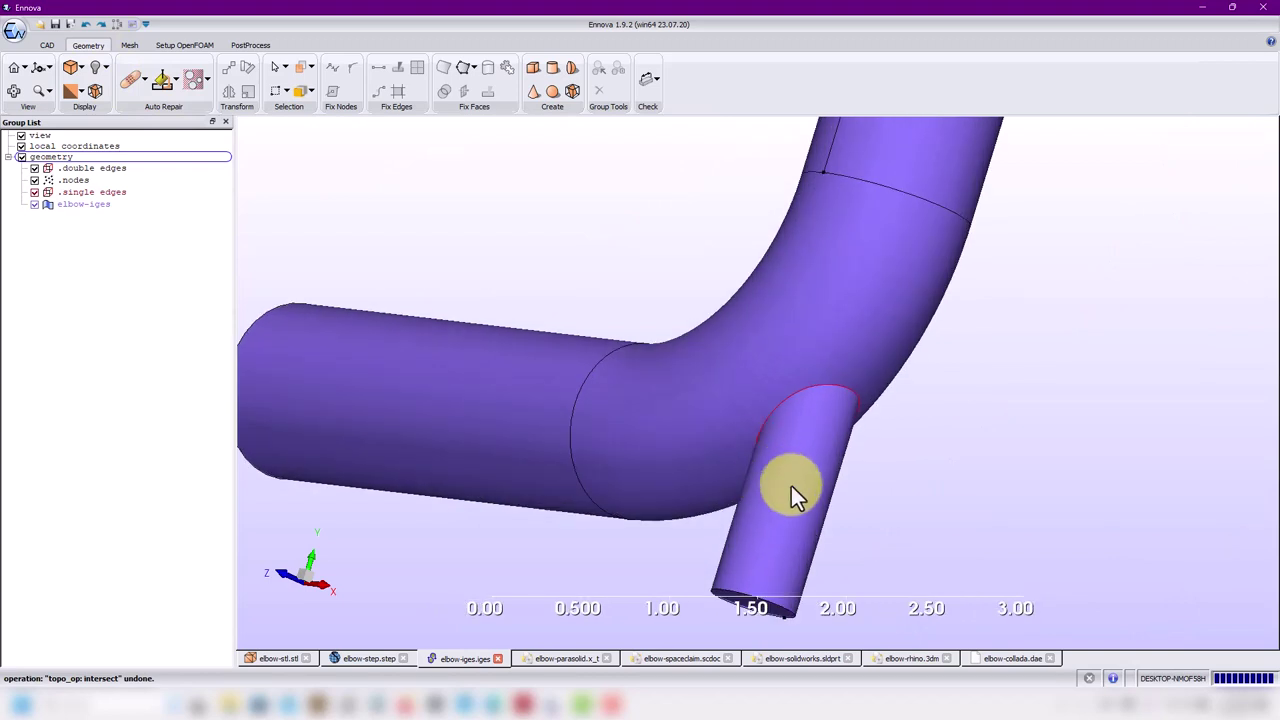
click(795, 457)
click(719, 400)
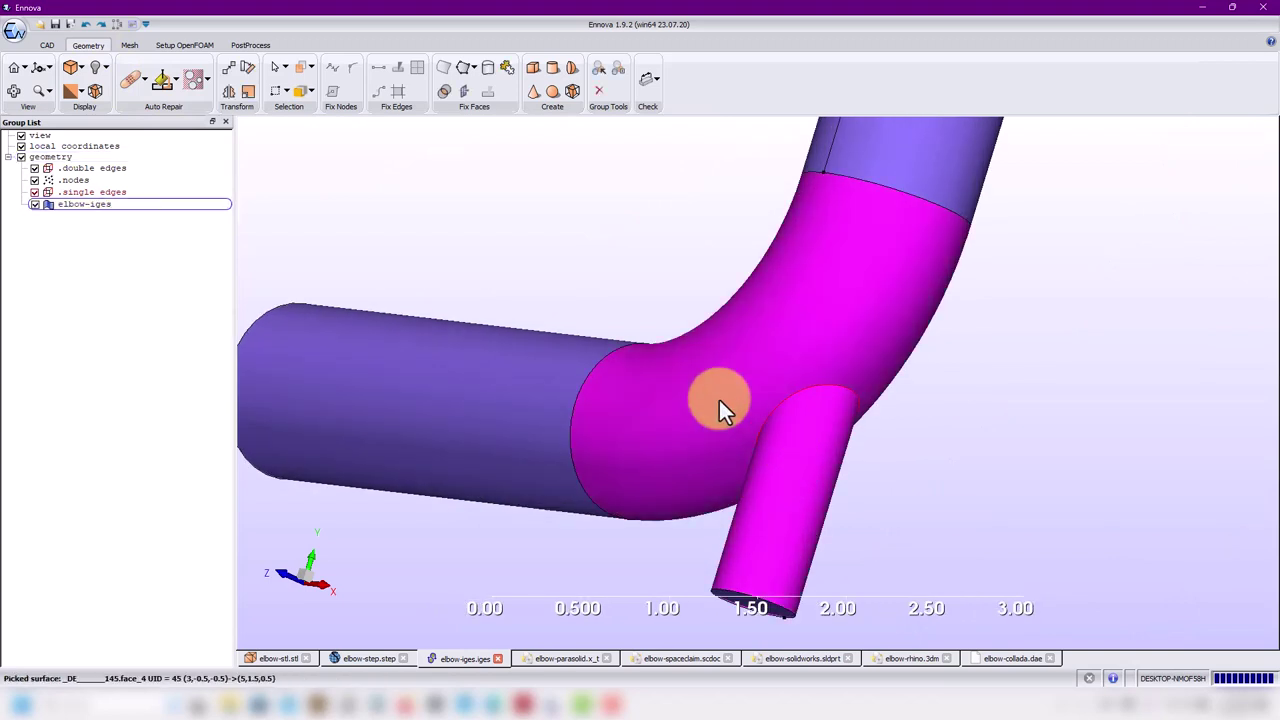
right_click(719, 400)
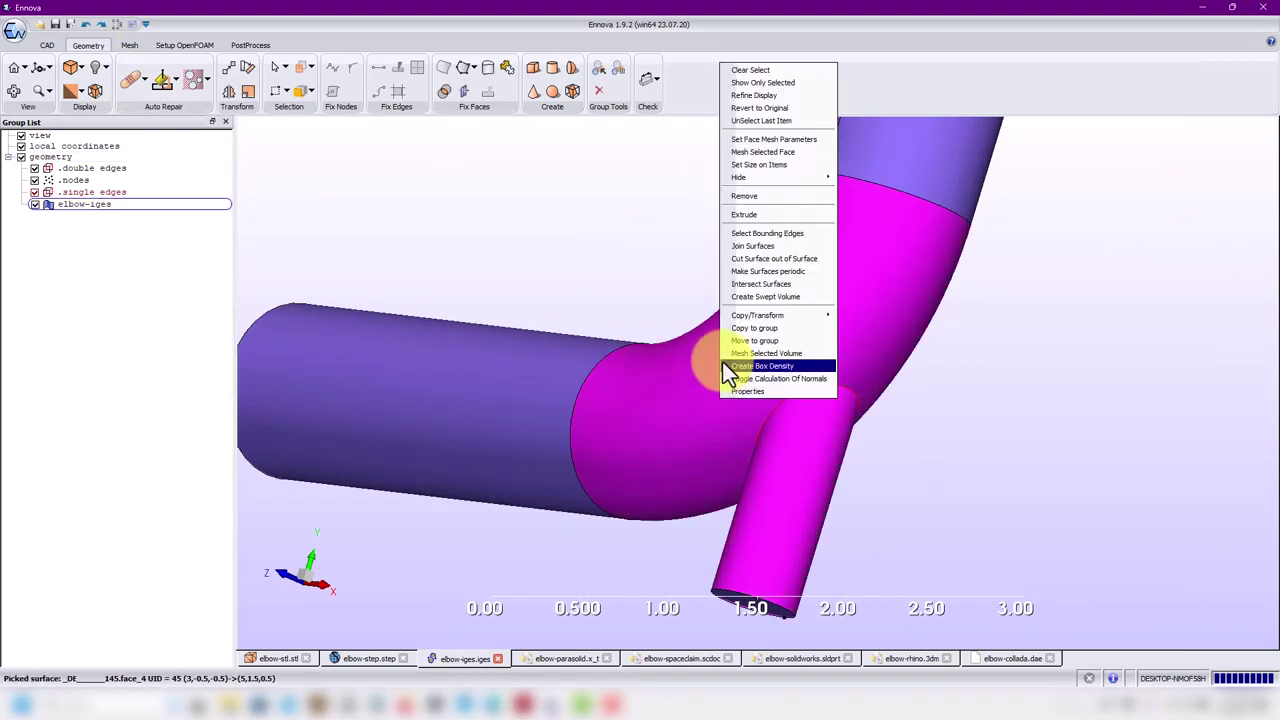
click(775, 283)
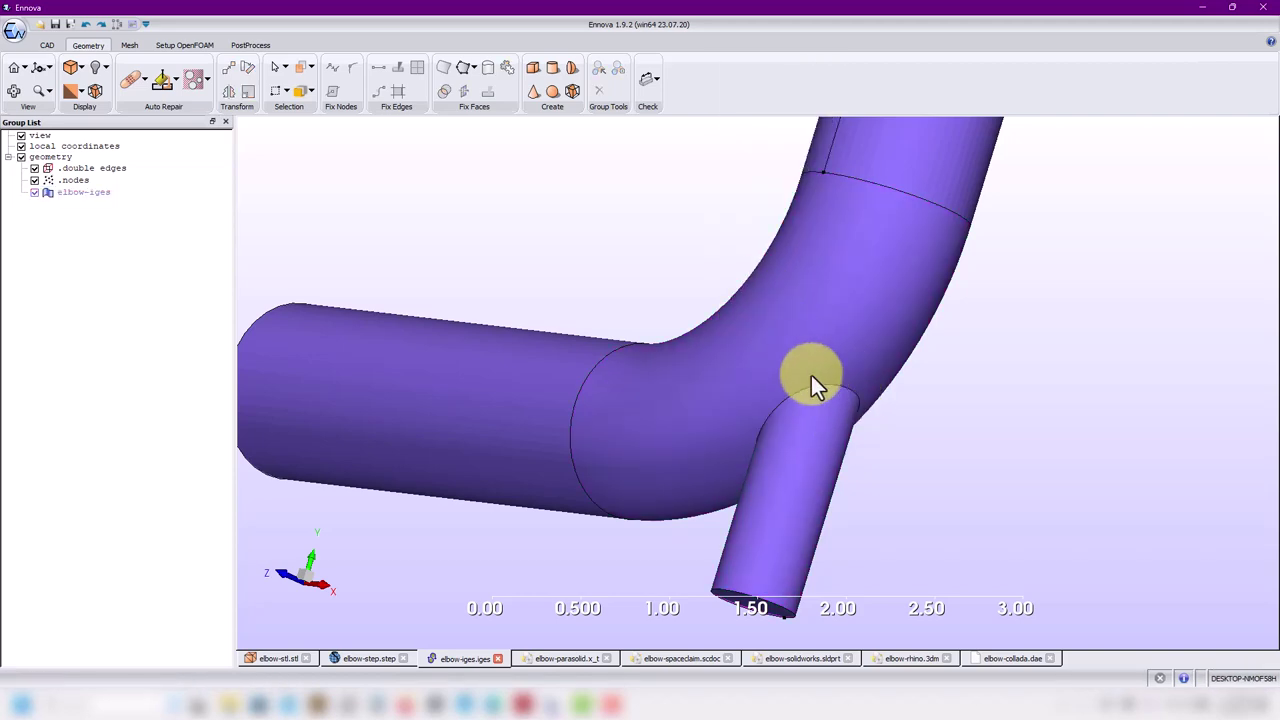
Step: Examine the elbow's edges and nodes around the bend and branch junction, temporarily hiding the elbow-iges surface
drag(811, 375, 1022, 453)
drag(988, 497, 740, 340)
click(34, 192)
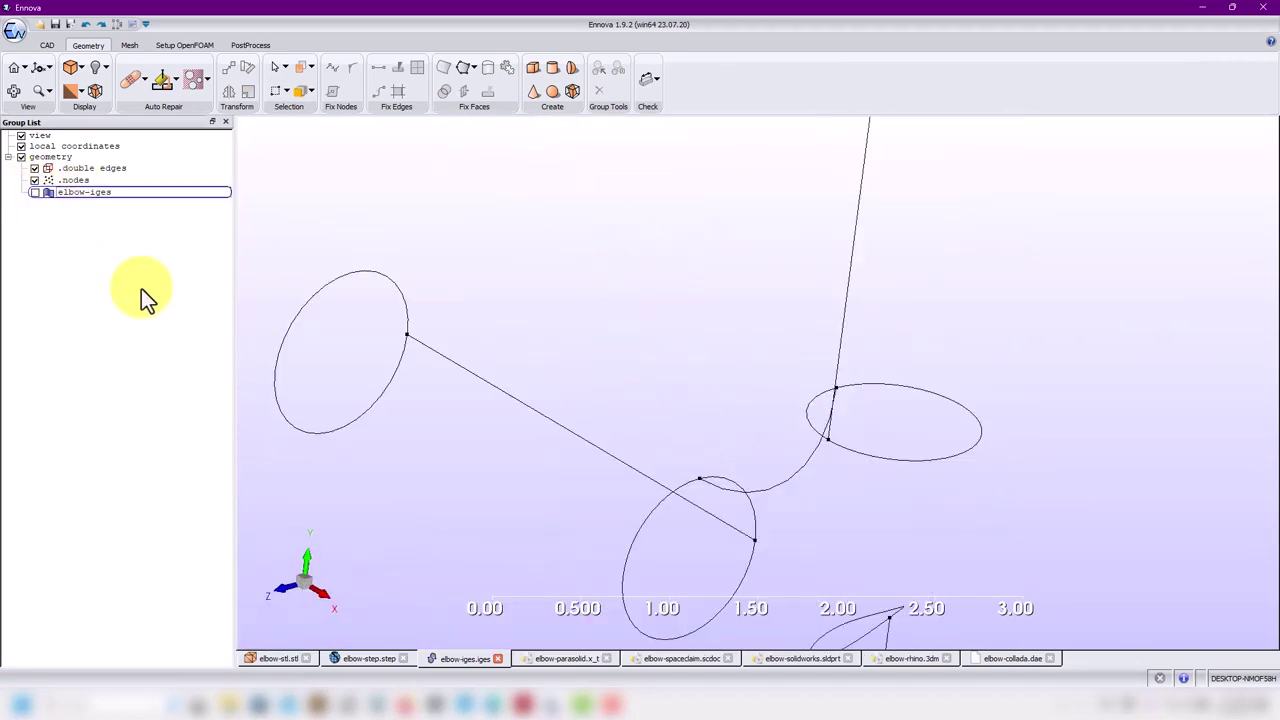
scroll(860, 445, up, 3)
scroll(856, 450, down, 5)
scroll(858, 462, down, 3)
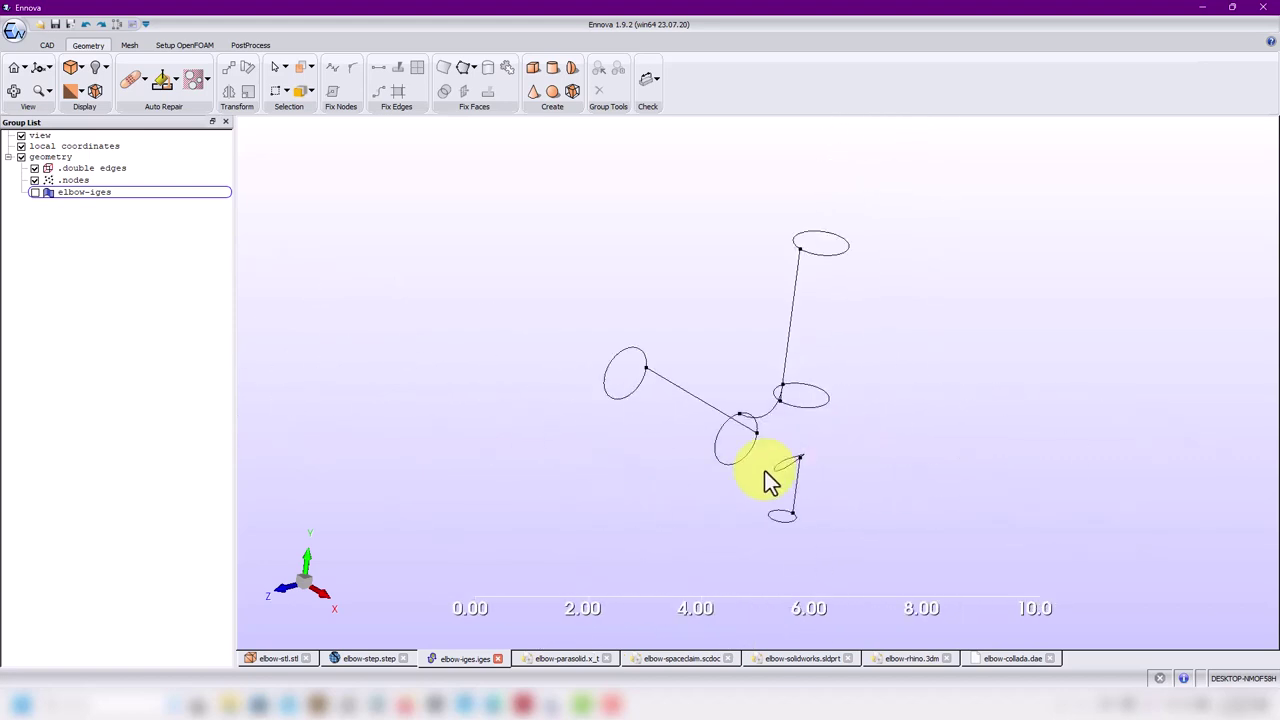
drag(766, 480, 851, 451)
click(35, 192)
scroll(719, 484, up, 3)
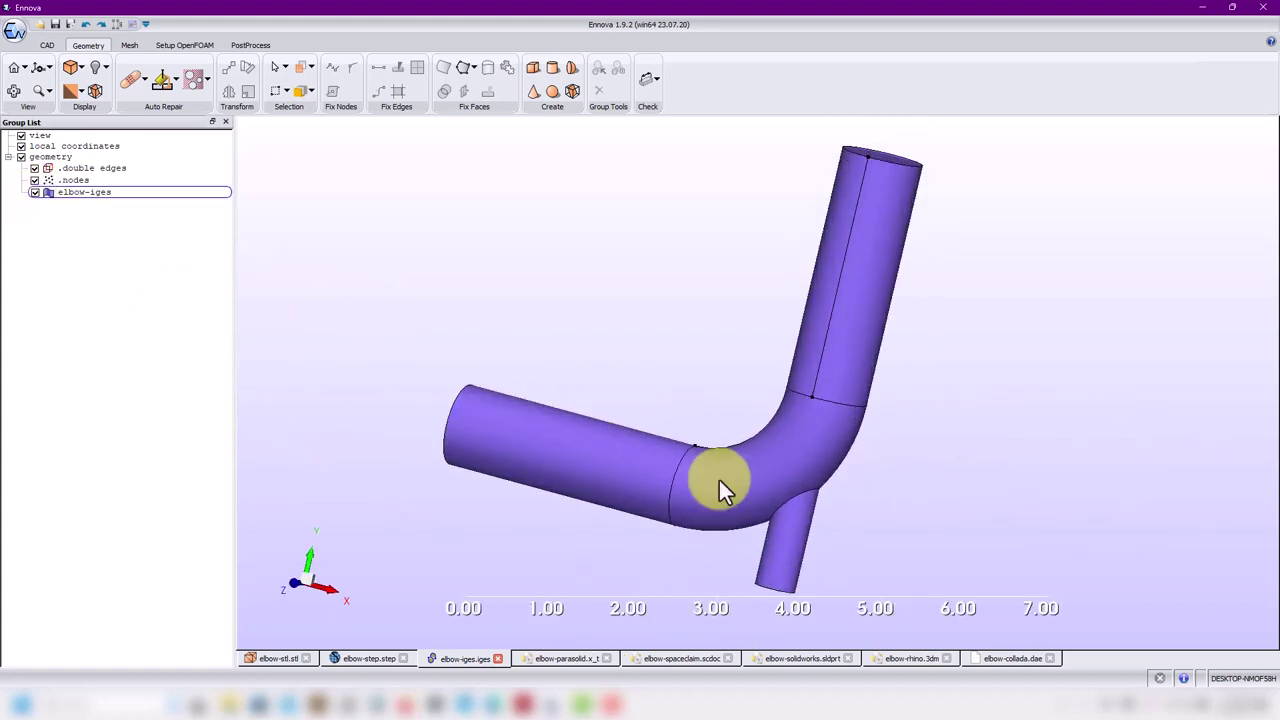
middle_drag(800, 545, 839, 418)
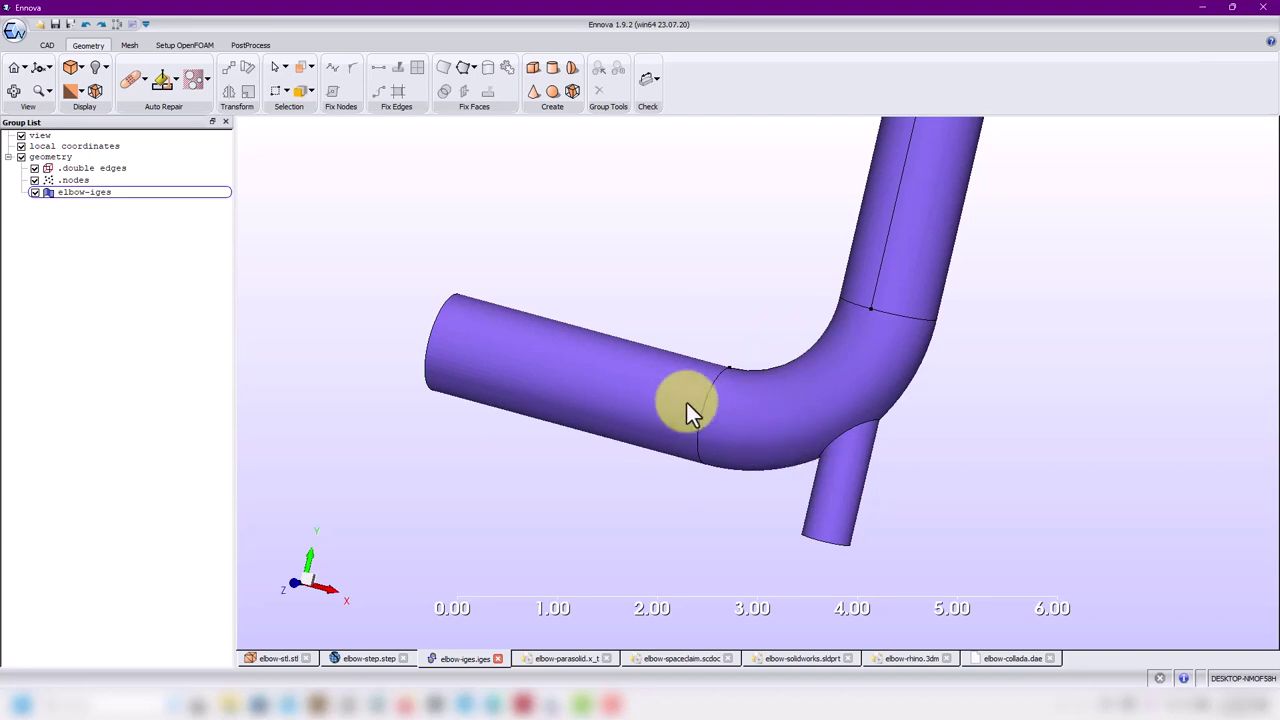
drag(844, 460, 860, 408)
scroll(881, 465, up, 3)
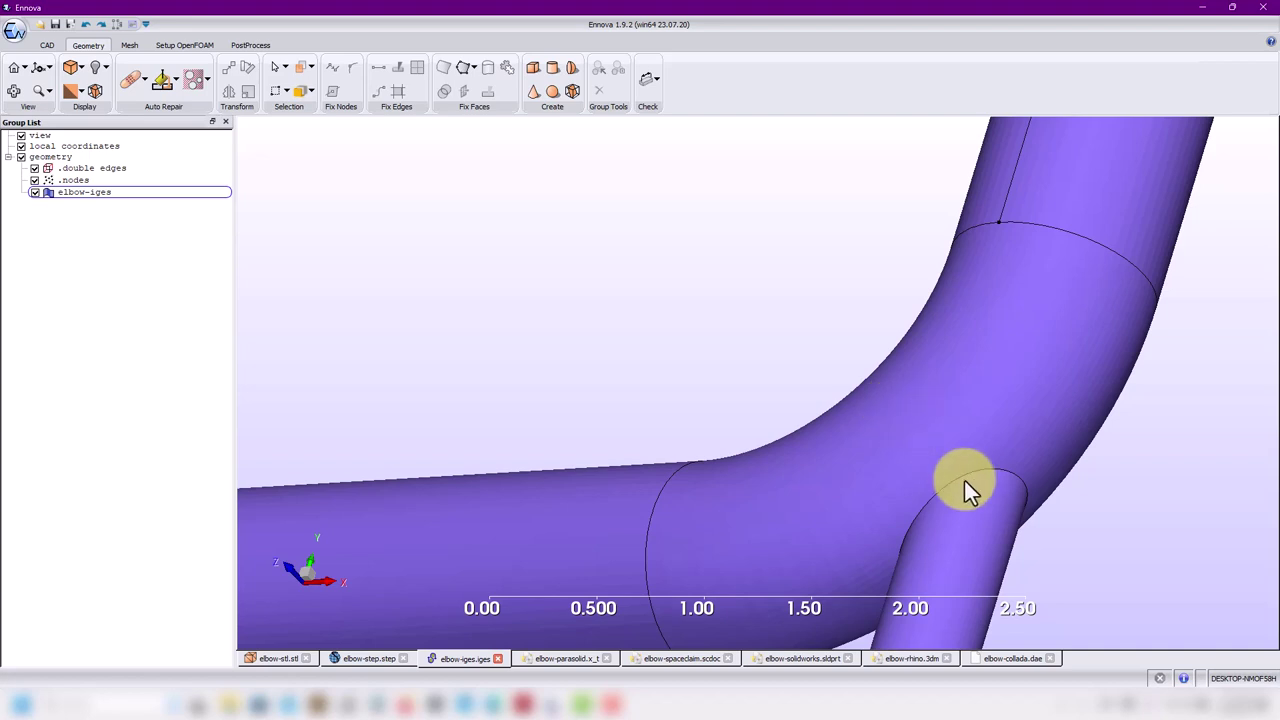
Step: Select the circular edge between the horizontal pipe and the bend and review its available operations
drag(863, 496, 733, 385)
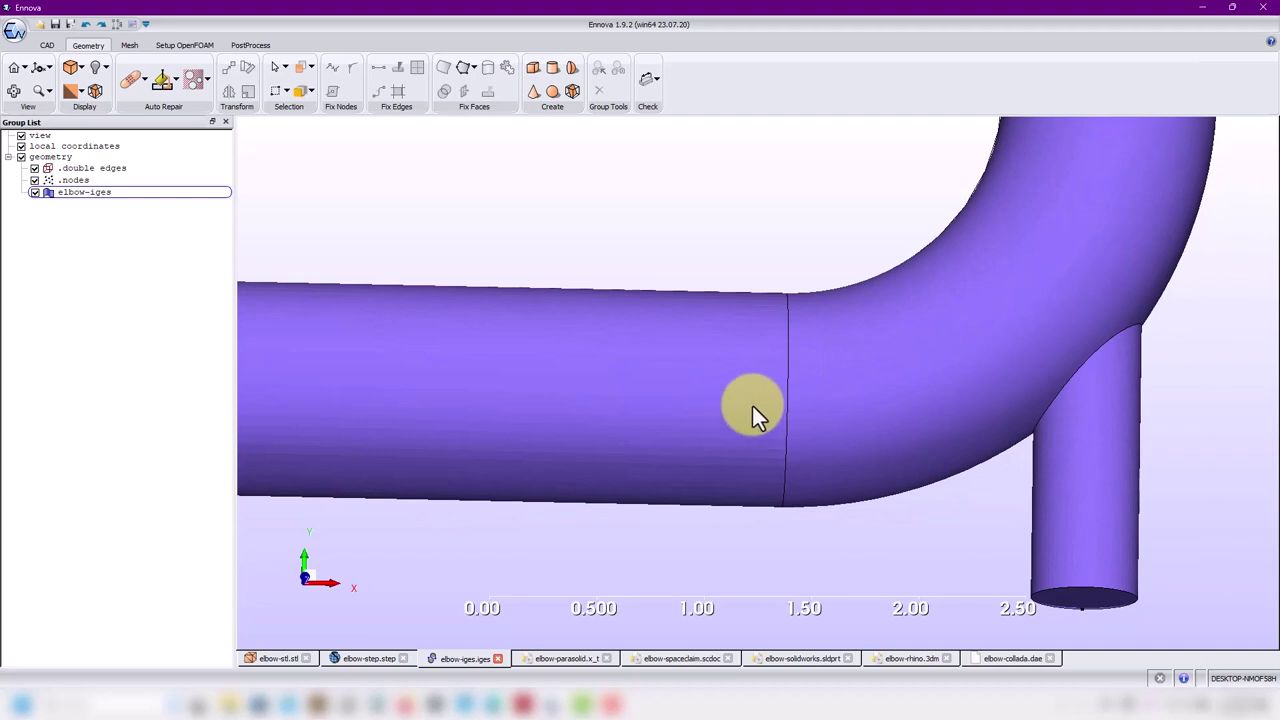
click(789, 391)
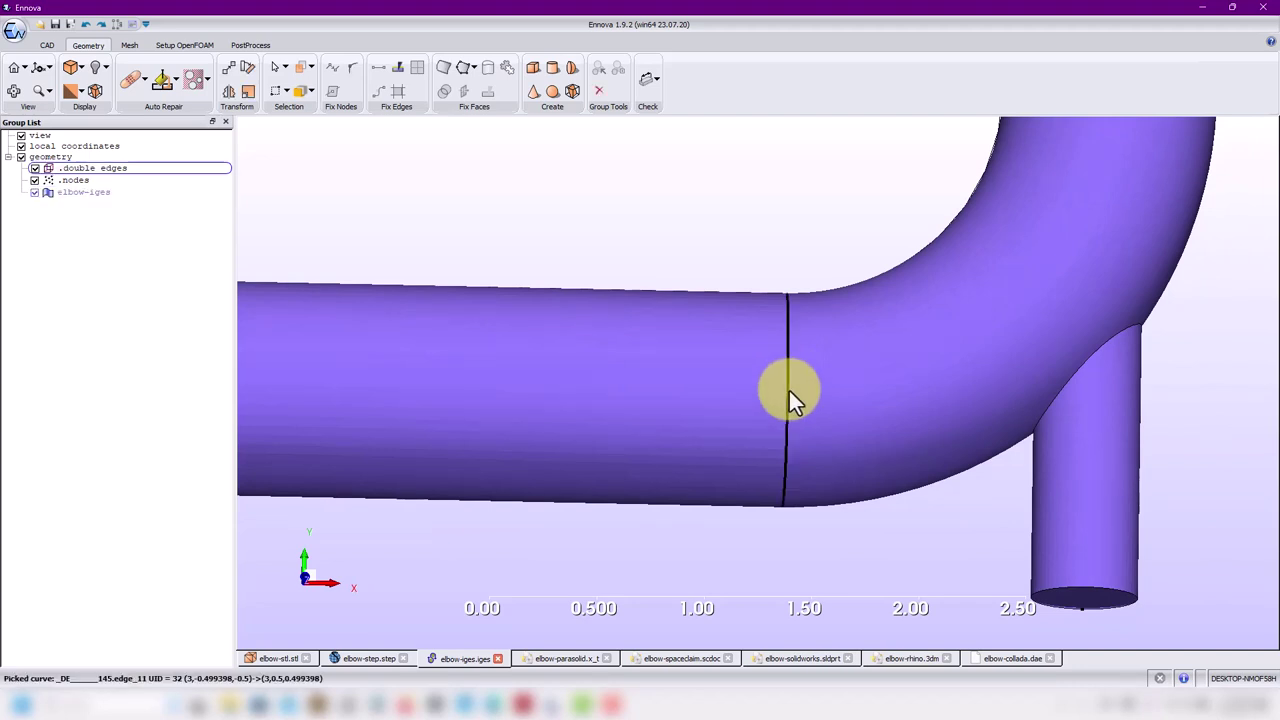
right_click(788, 391)
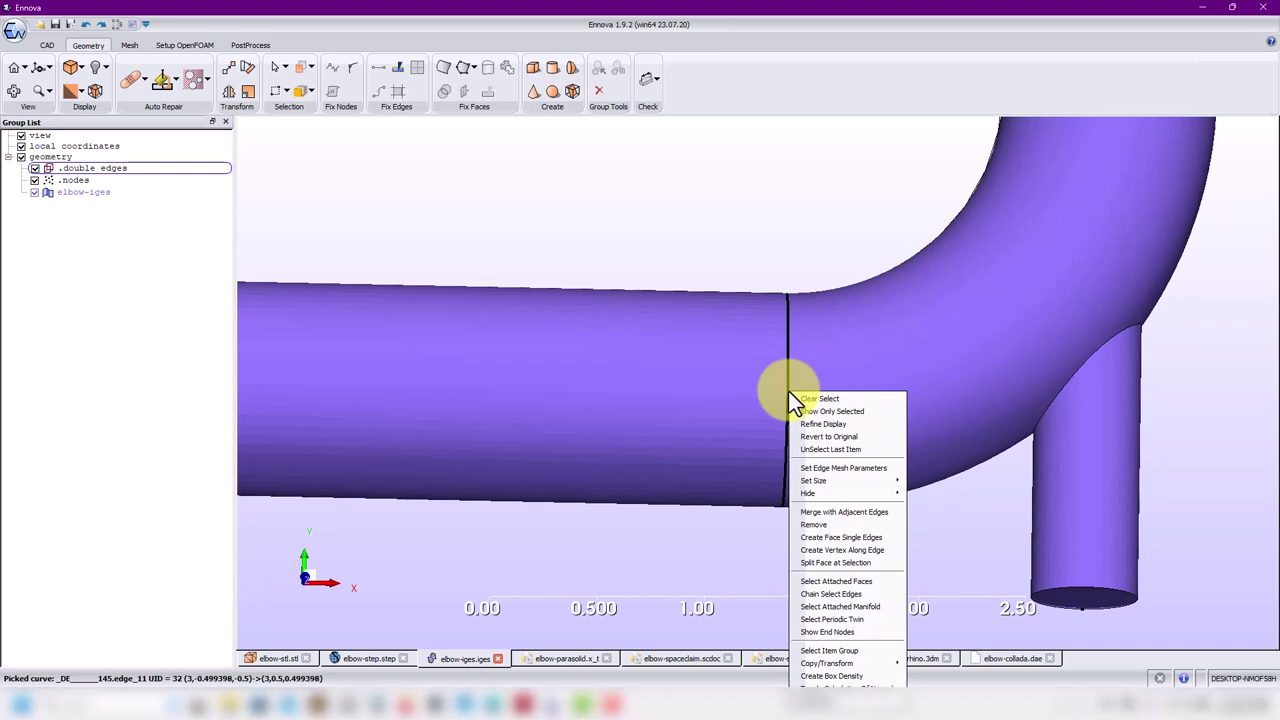
click(678, 524)
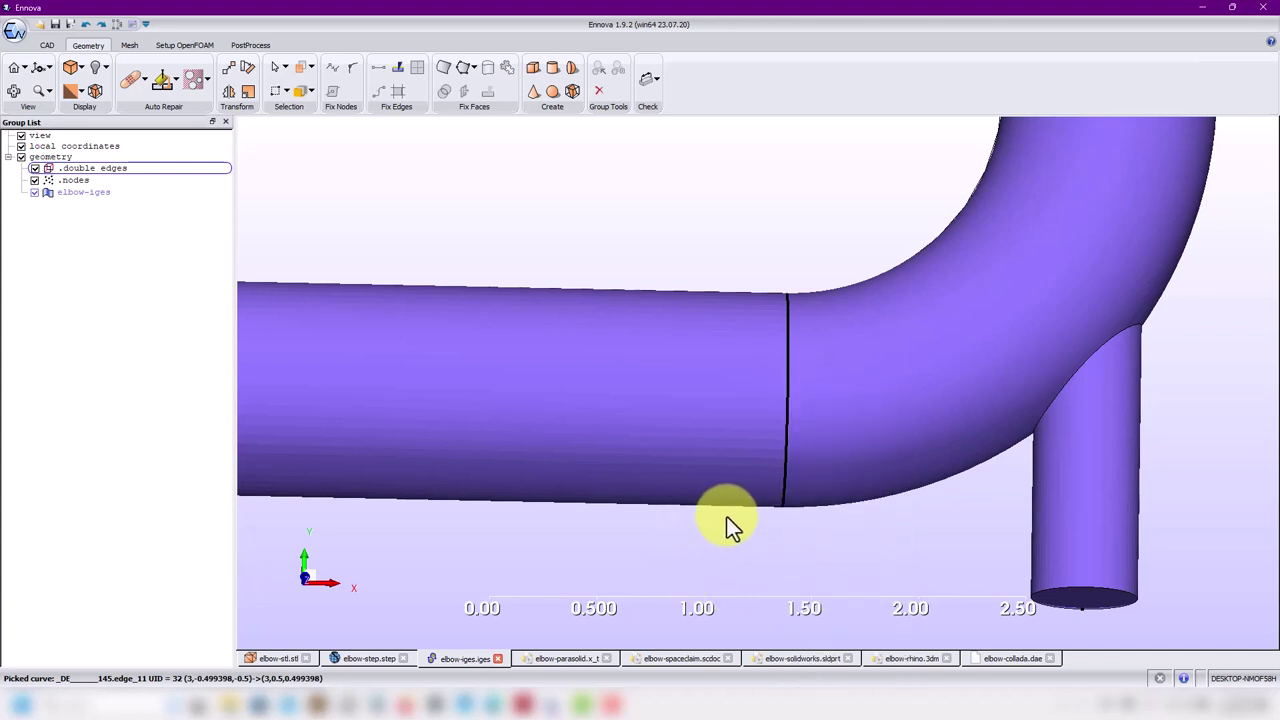
Step: Remove the lengthwise seam edge on the bend surface together with its neighborhood elements
drag(726, 526, 778, 538)
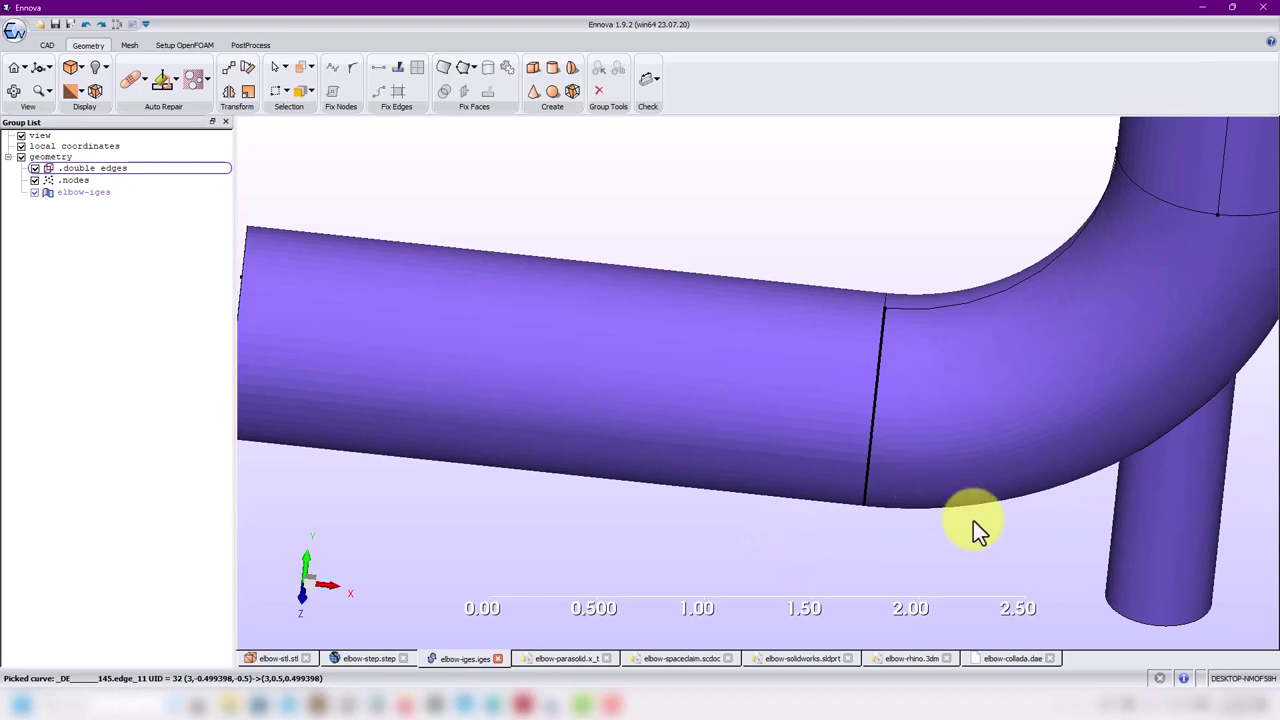
drag(973, 520, 1096, 523)
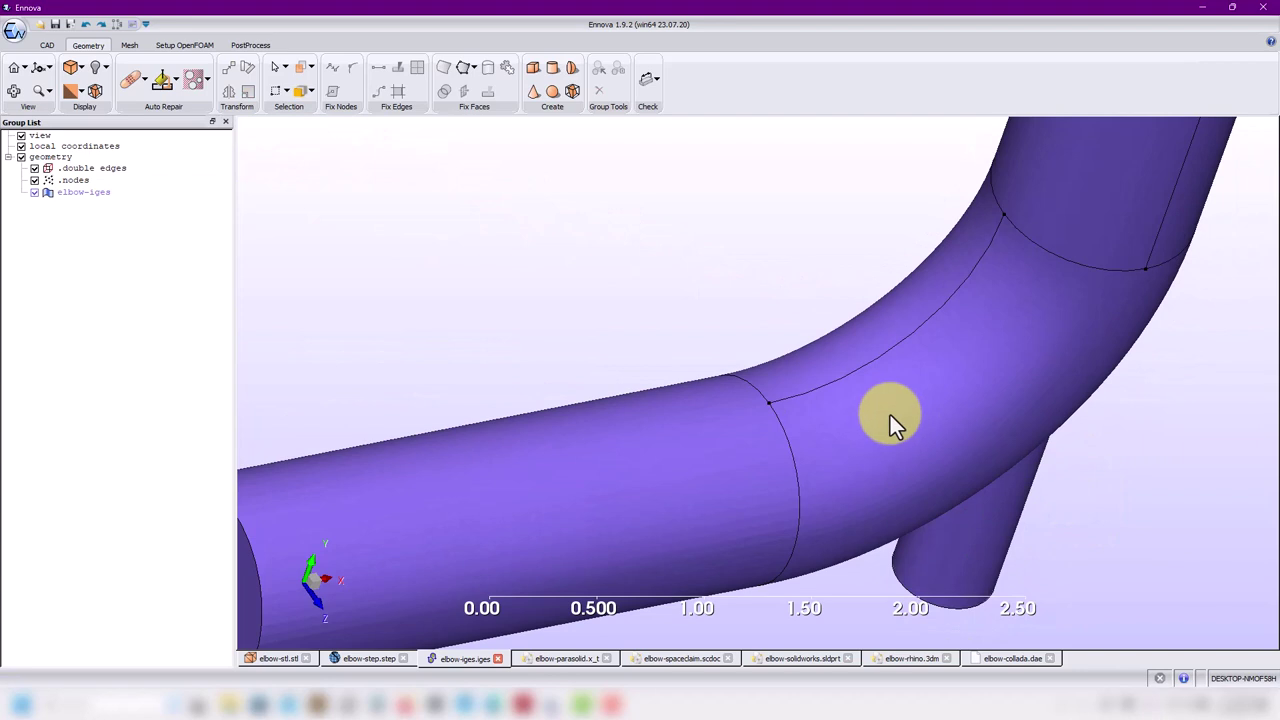
click(863, 365)
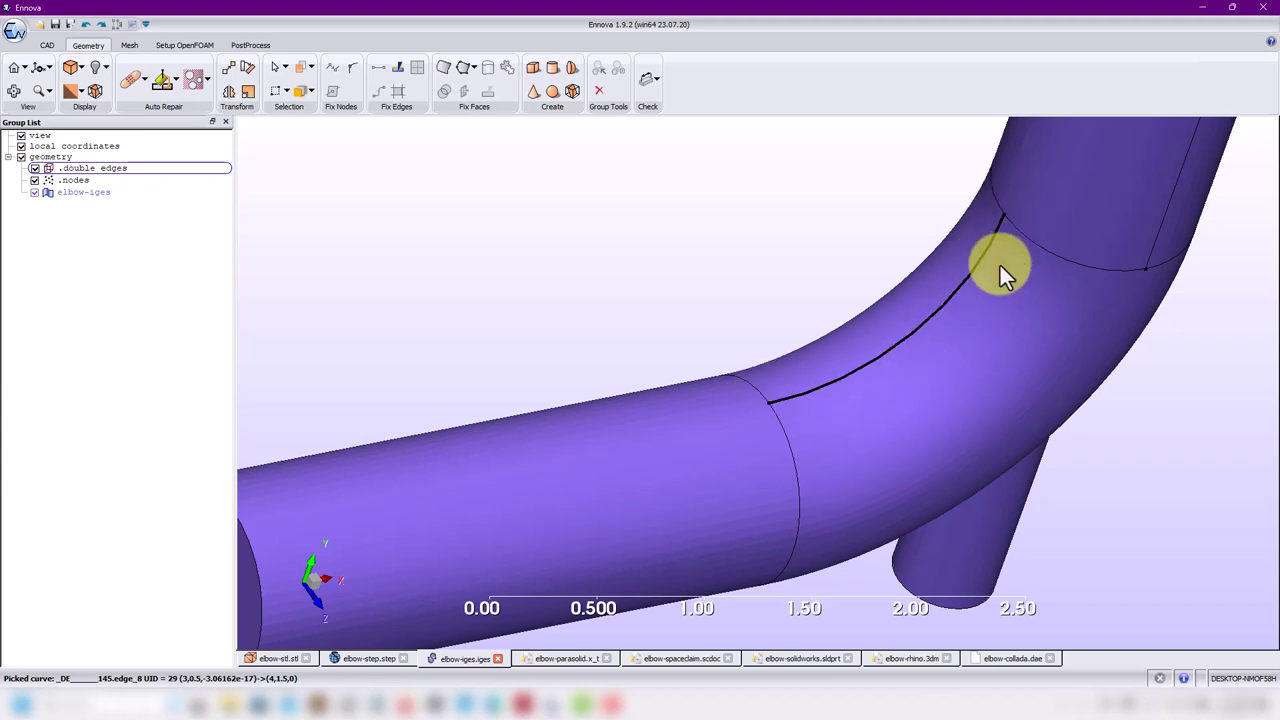
right_click(934, 313)
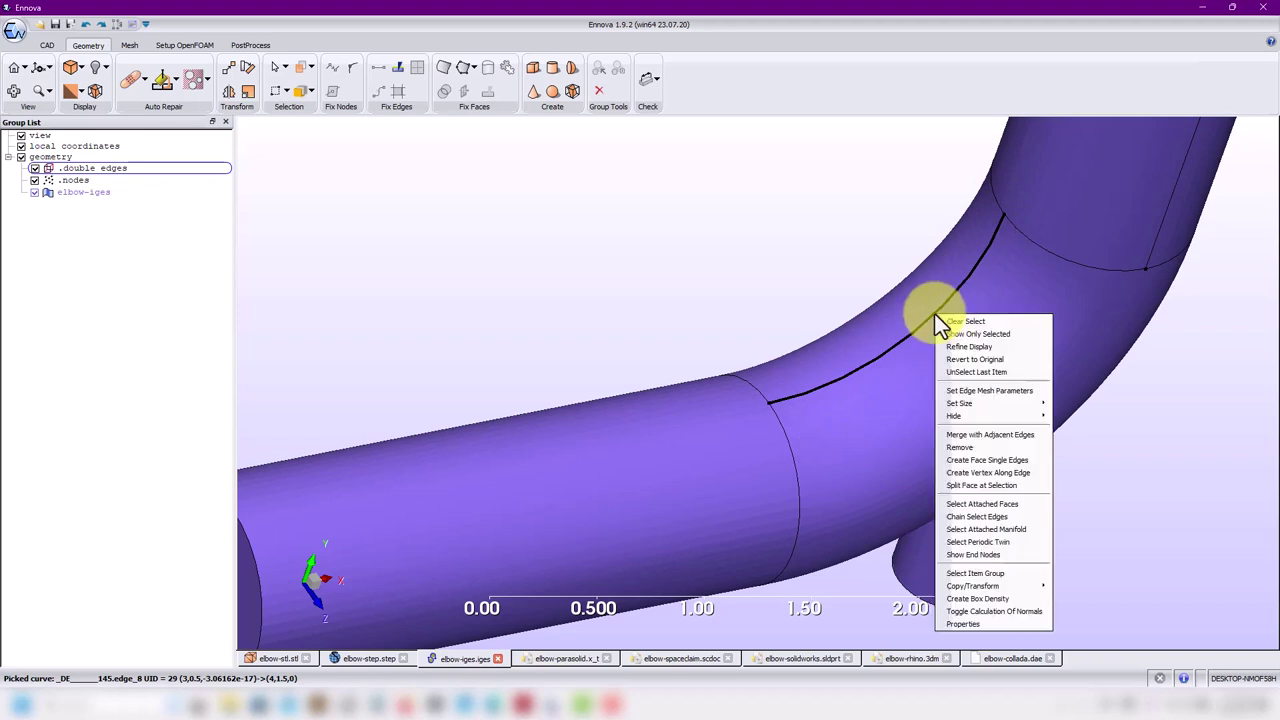
click(966, 450)
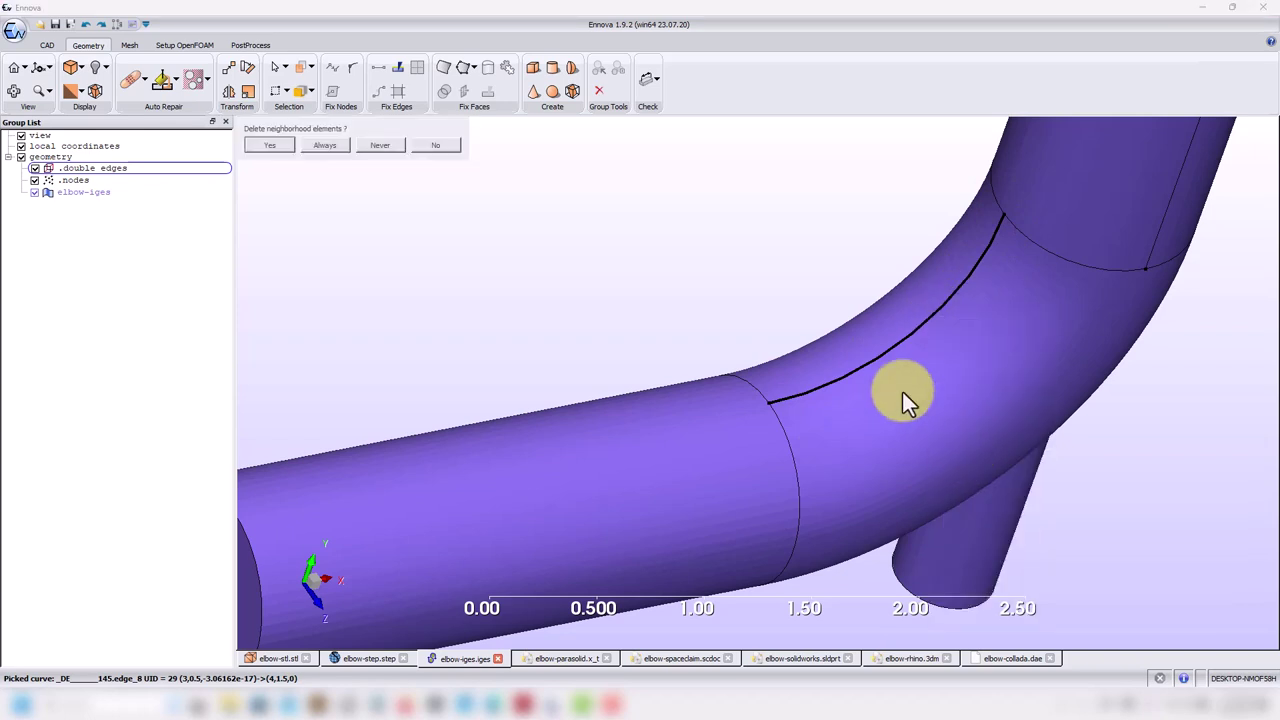
click(275, 146)
middle_drag(743, 308, 903, 163)
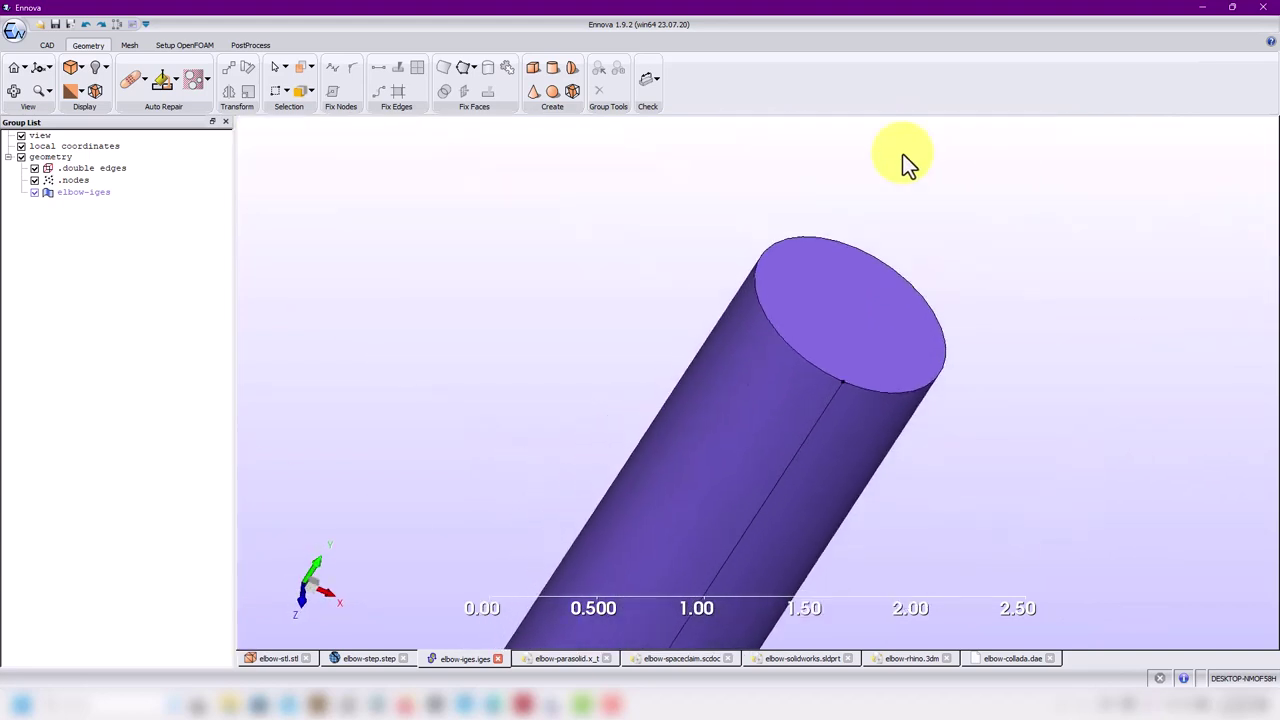
Step: Undo the removal of the bend's seam edge and its neighboring elements
click(85, 24)
click(612, 366)
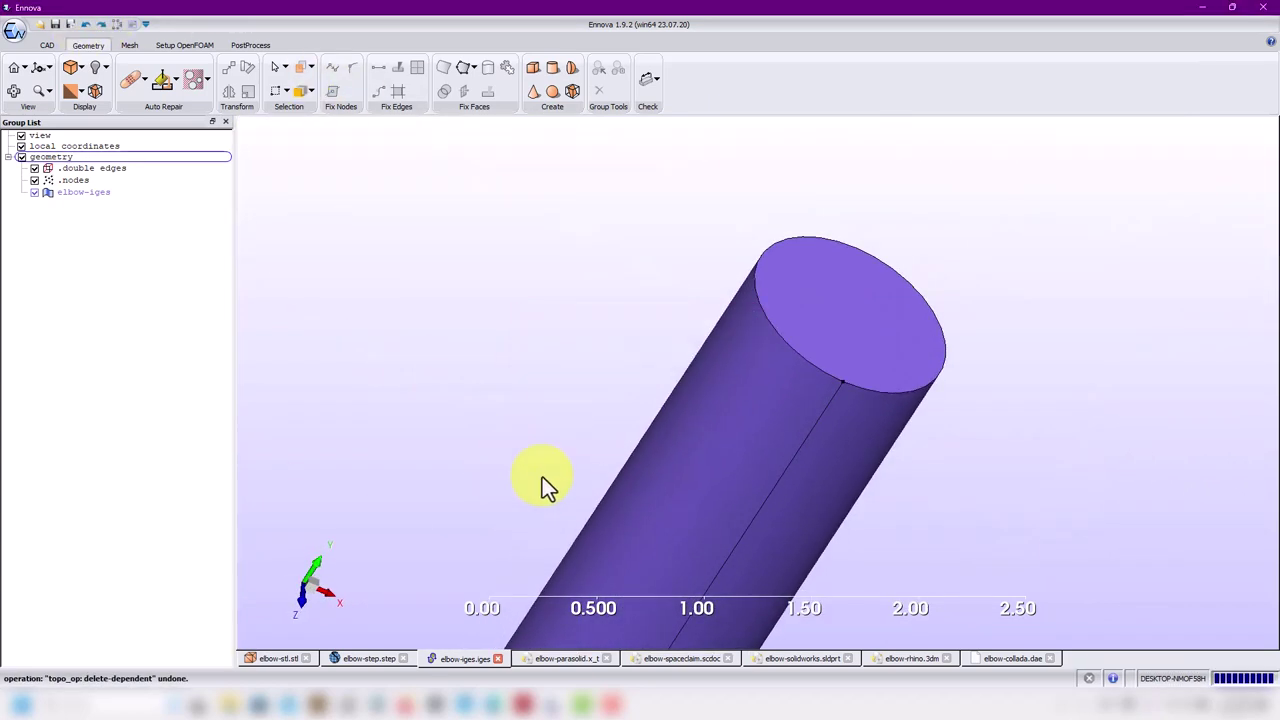
scroll(682, 424, down, 3)
middle_drag(616, 489, 649, 351)
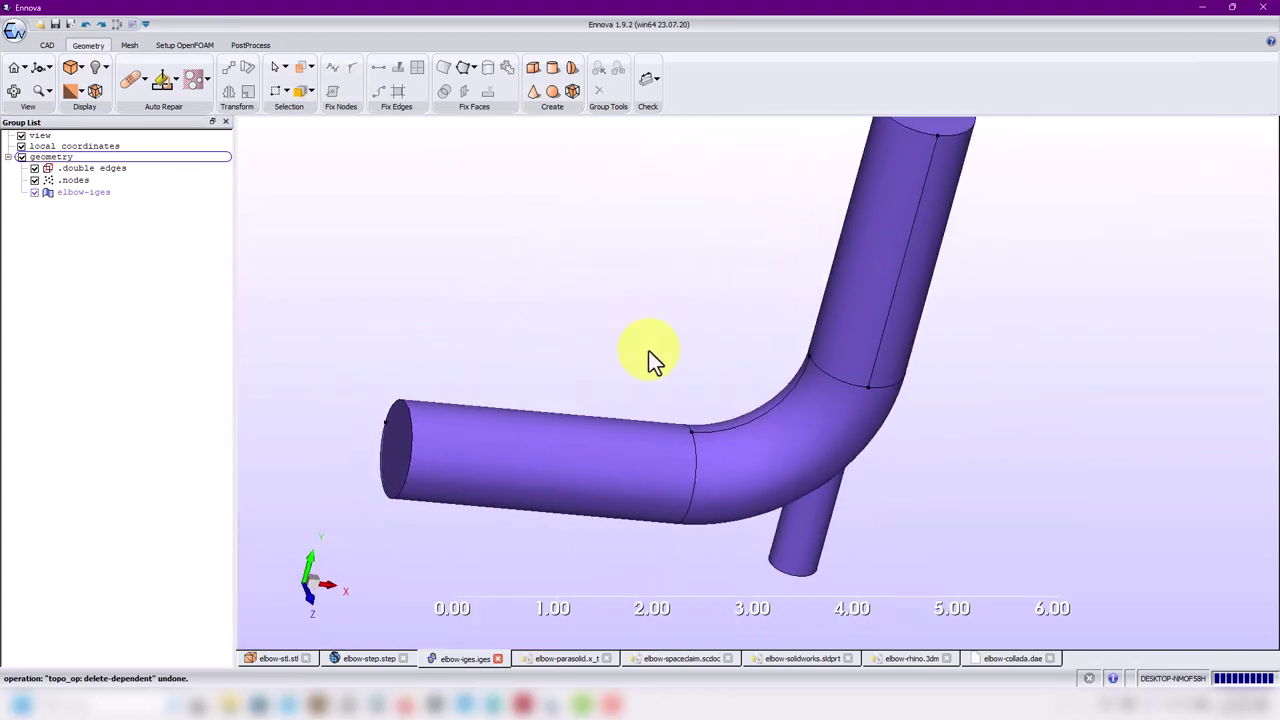
middle_drag(680, 394, 420, 317)
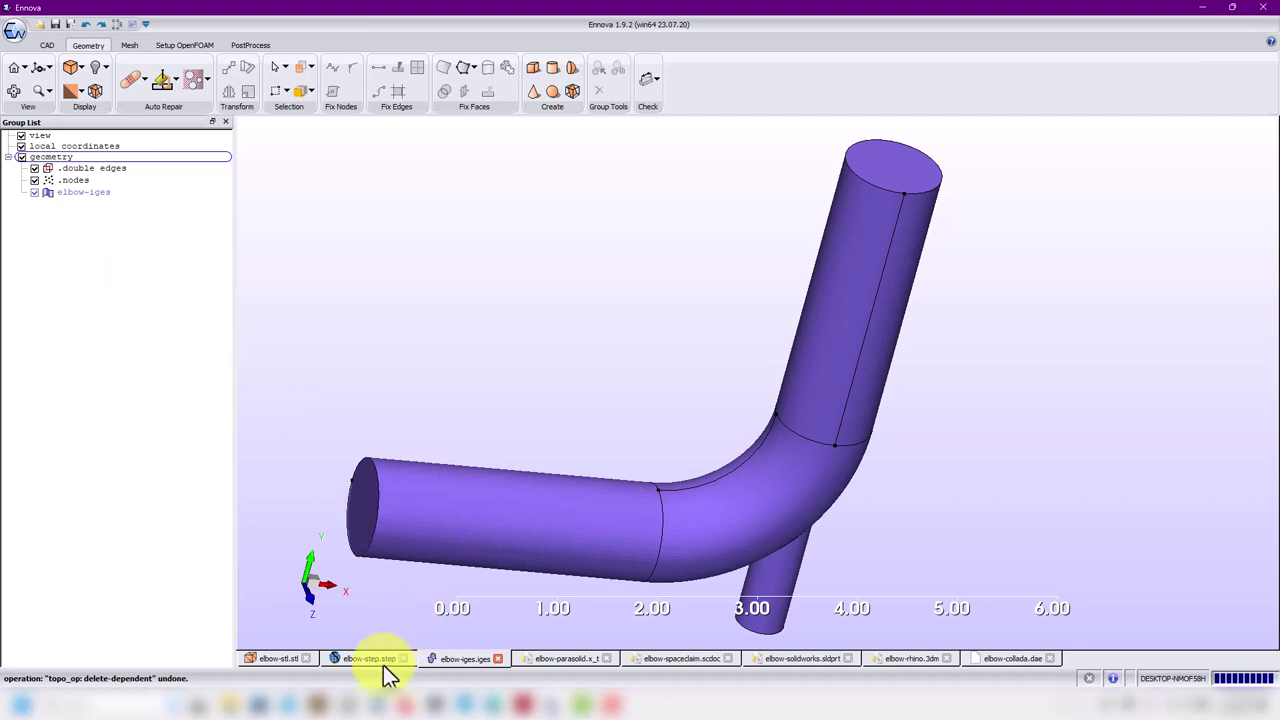
click(412, 704)
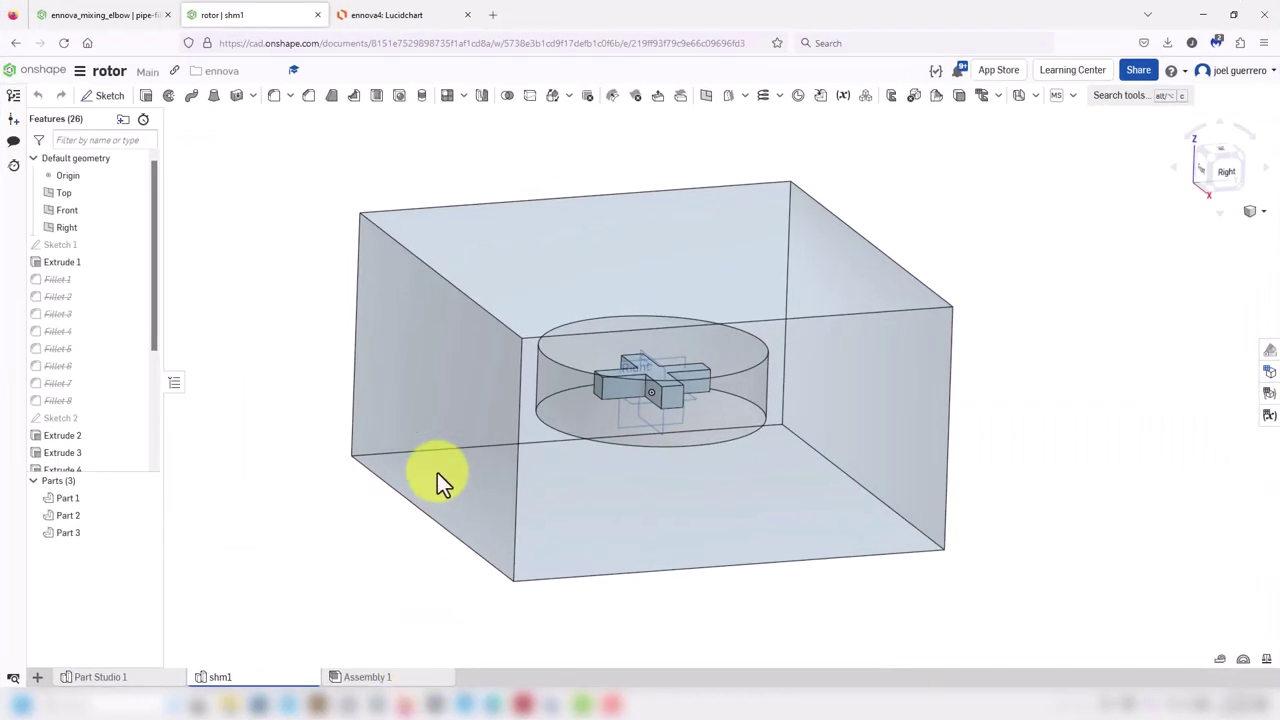
click(408, 708)
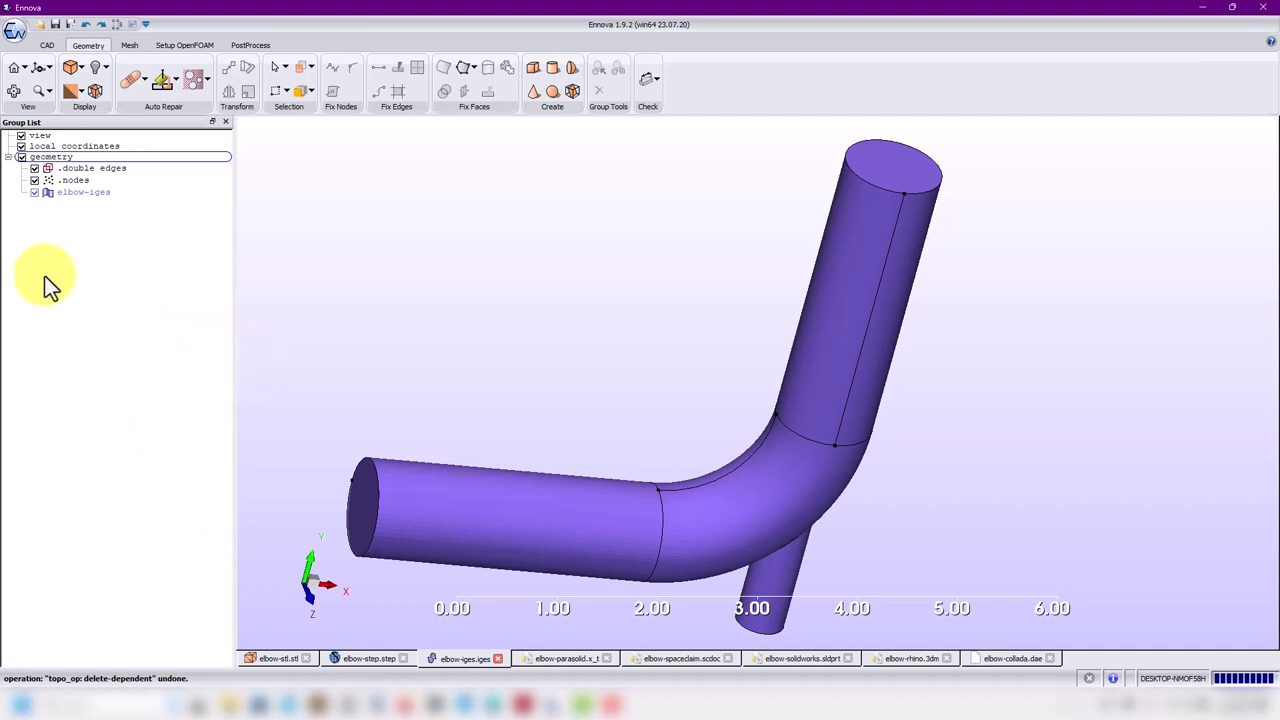
Step: Create a volume from the elbow-iges geometry group
right_click(73, 190)
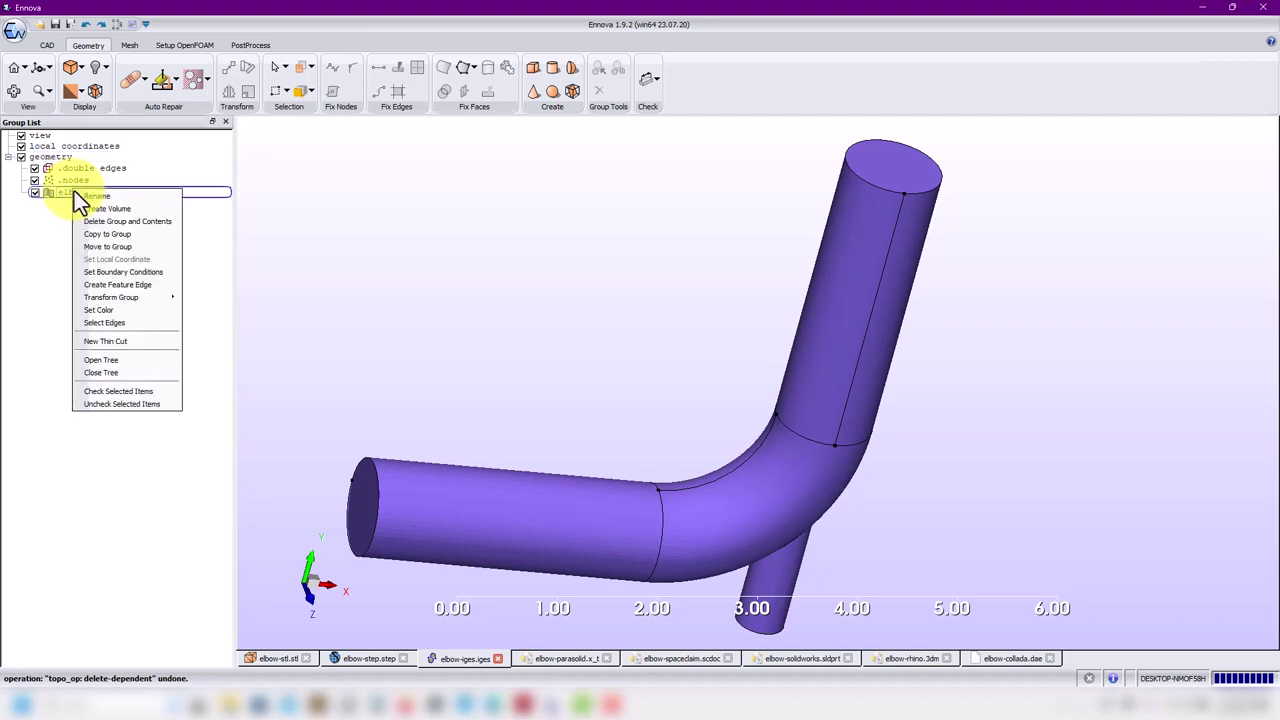
click(108, 207)
click(21, 192)
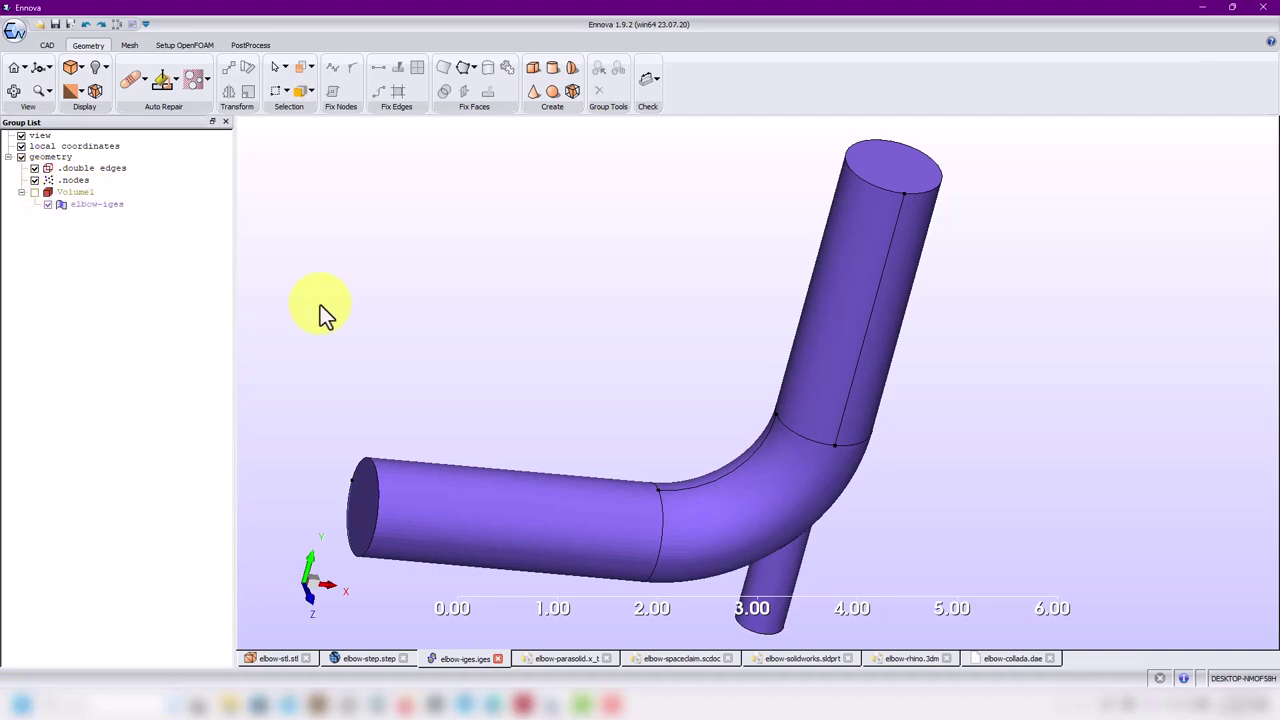
Step: Generate a mesh of the elbow volume with a maximum size of 0.1 and the Surface Mesh Only option
click(130, 45)
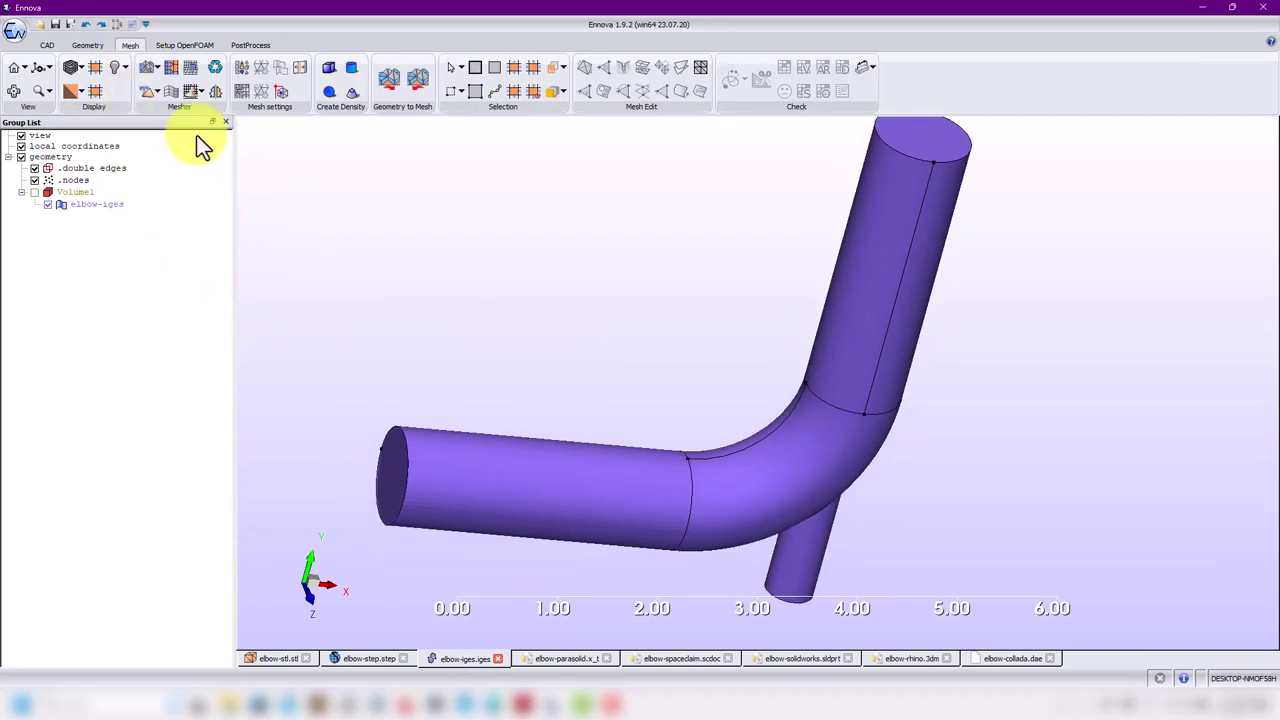
click(243, 67)
click(150, 167)
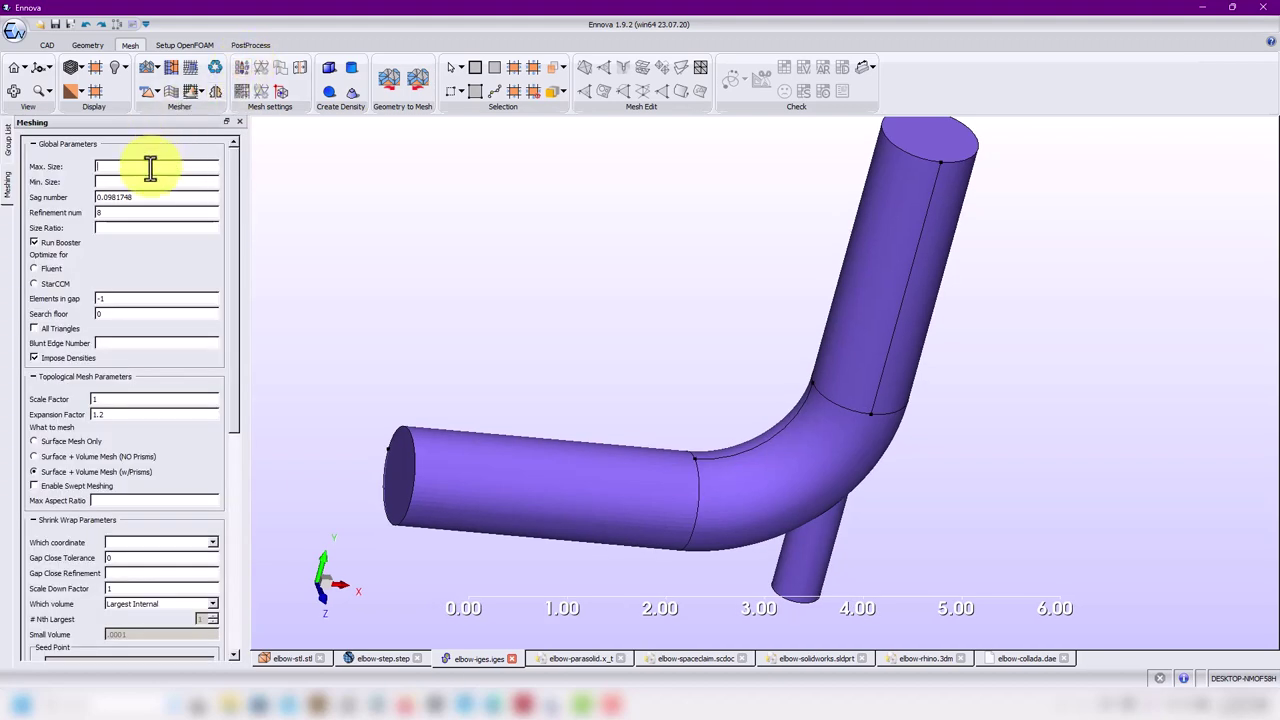
text(0.1)
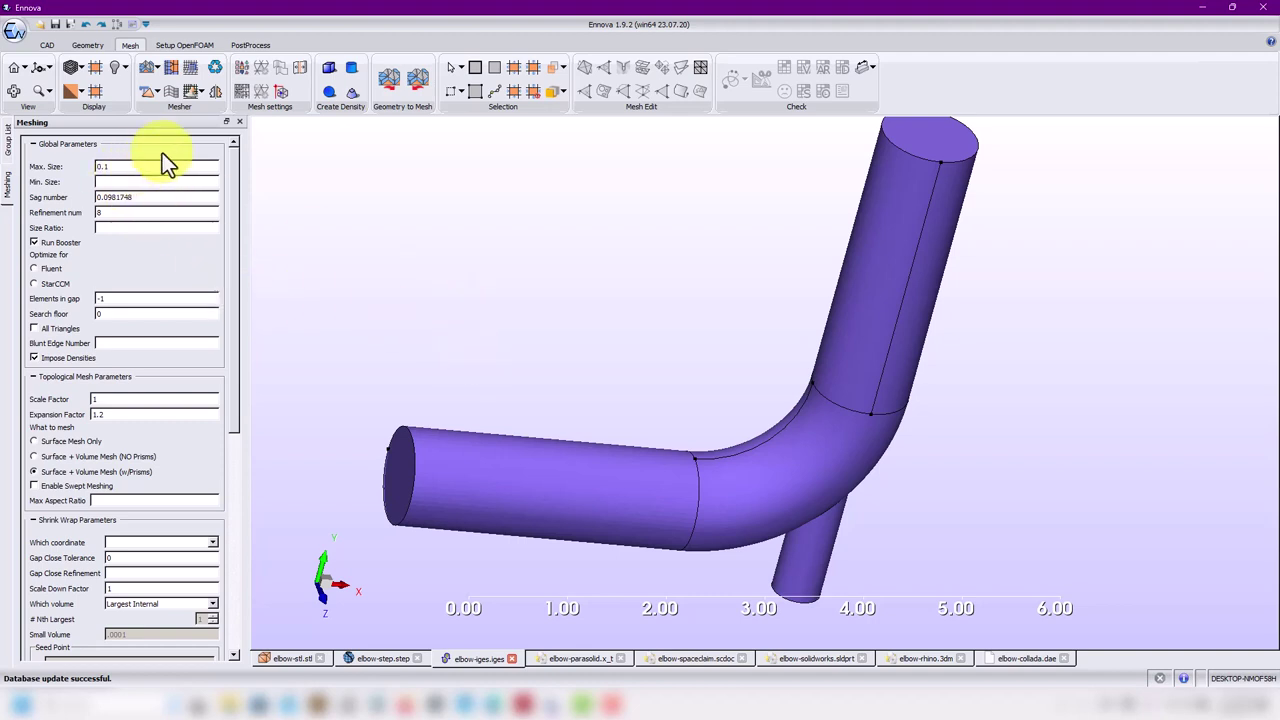
click(35, 442)
click(148, 70)
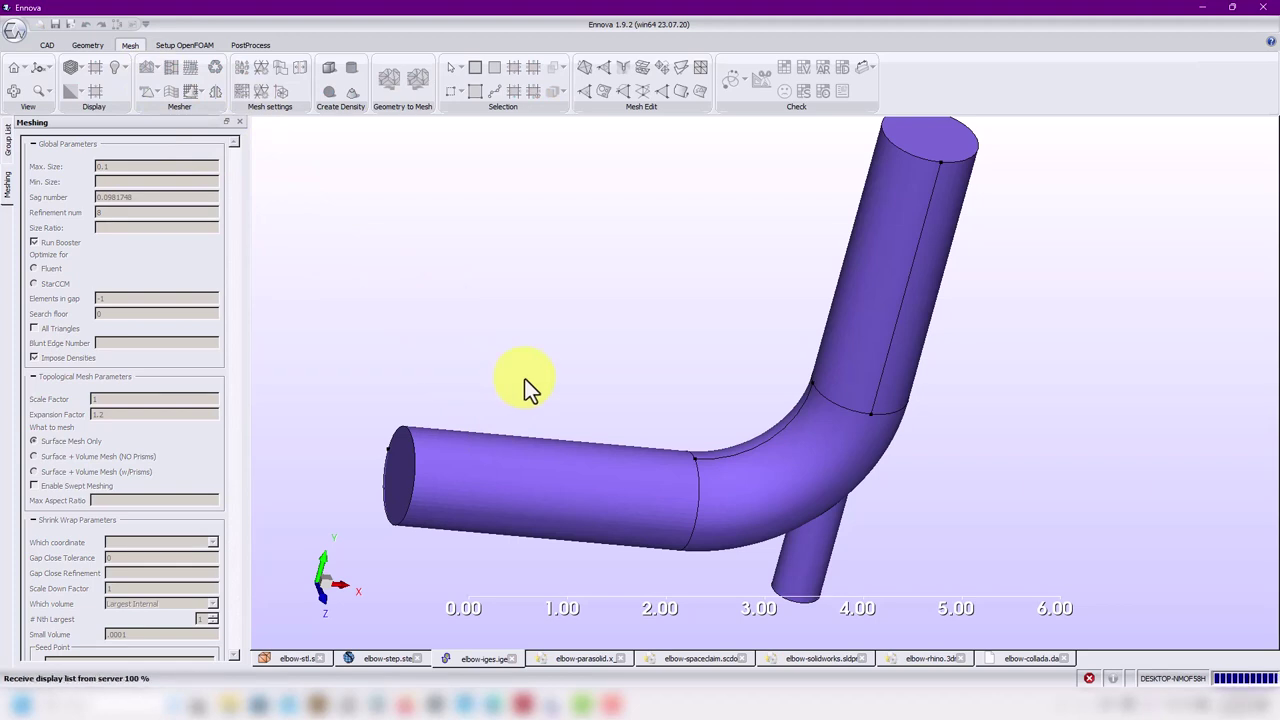
middle_drag(527, 403, 526, 369)
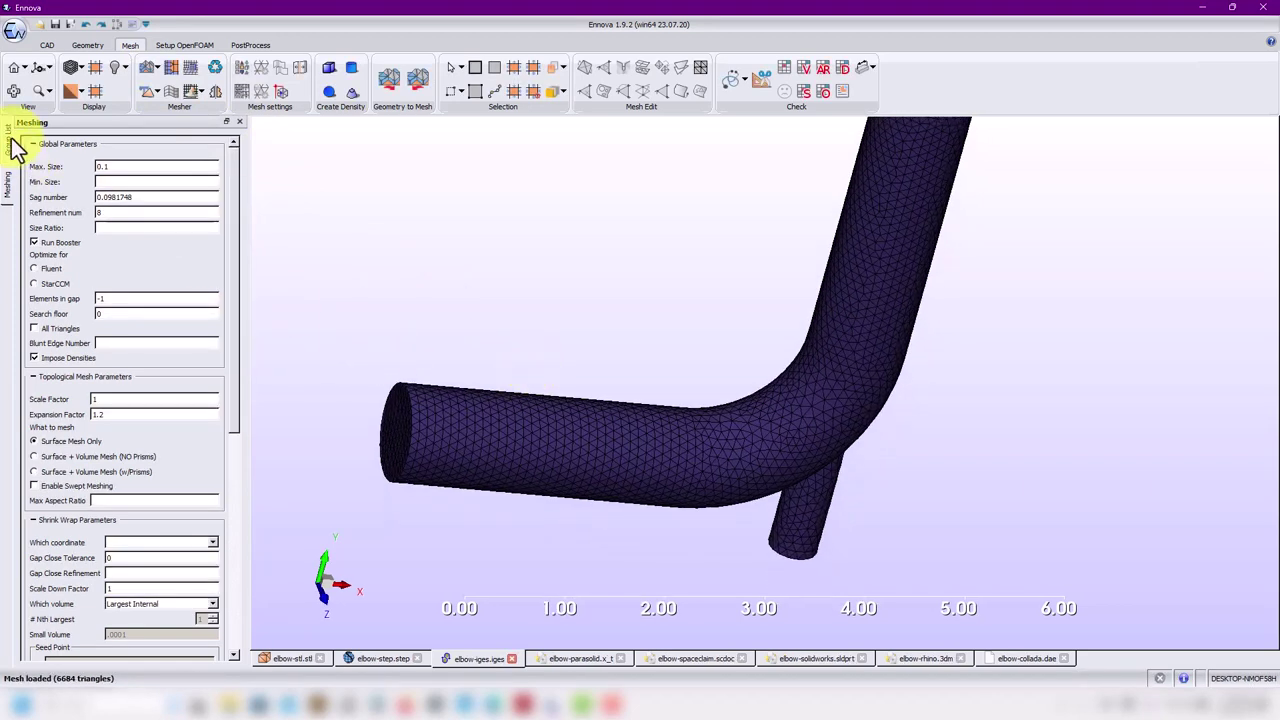
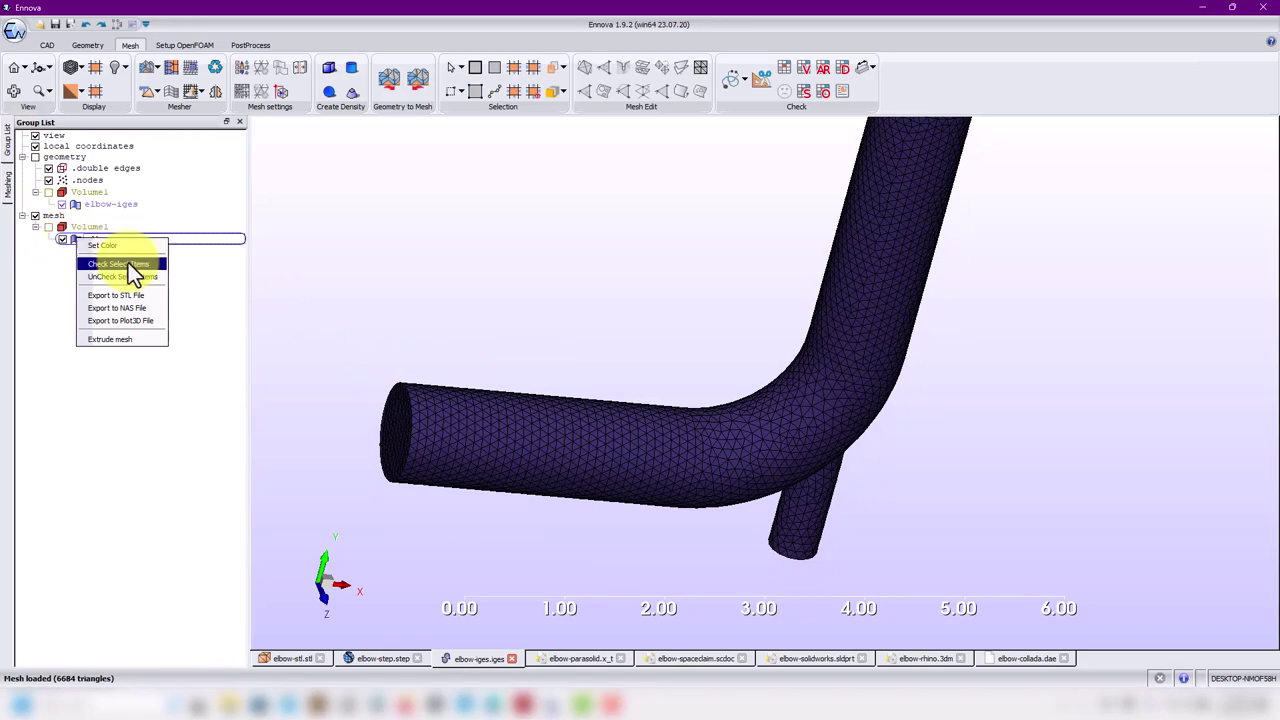
Step: Change the color of the elbow-iges mesh group to yellow-green
click(136, 247)
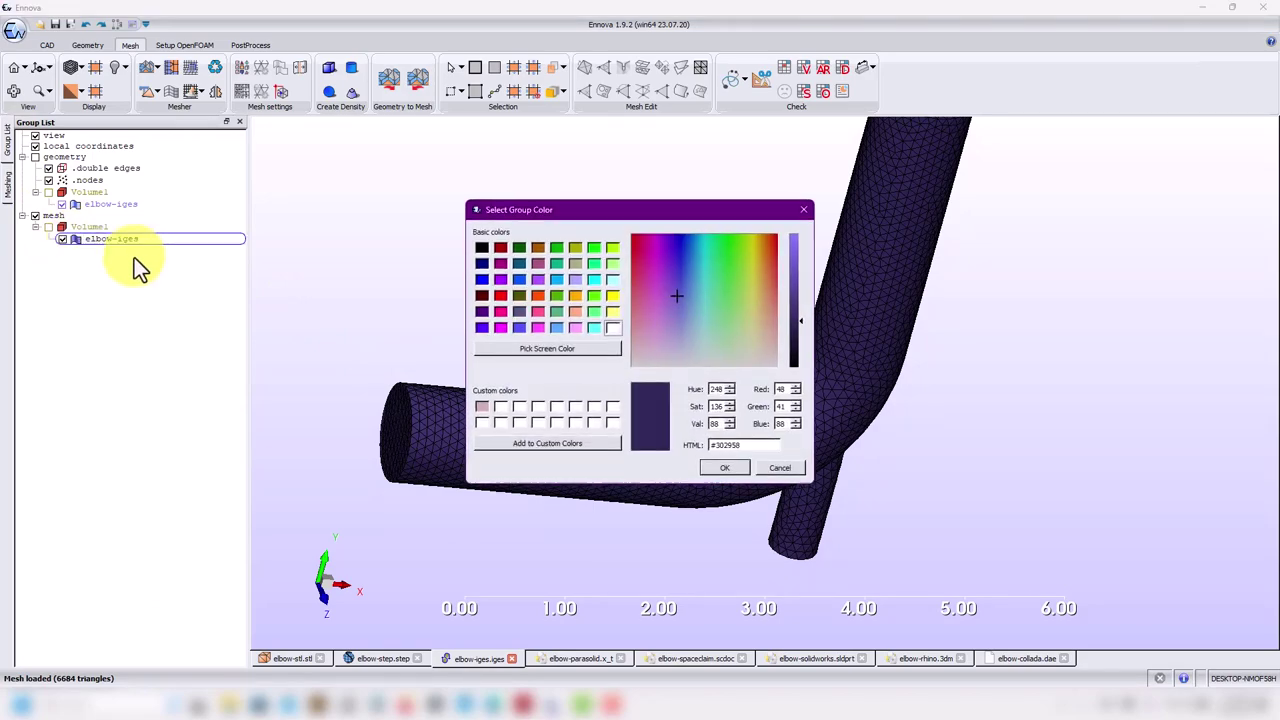
click(612, 263)
click(738, 468)
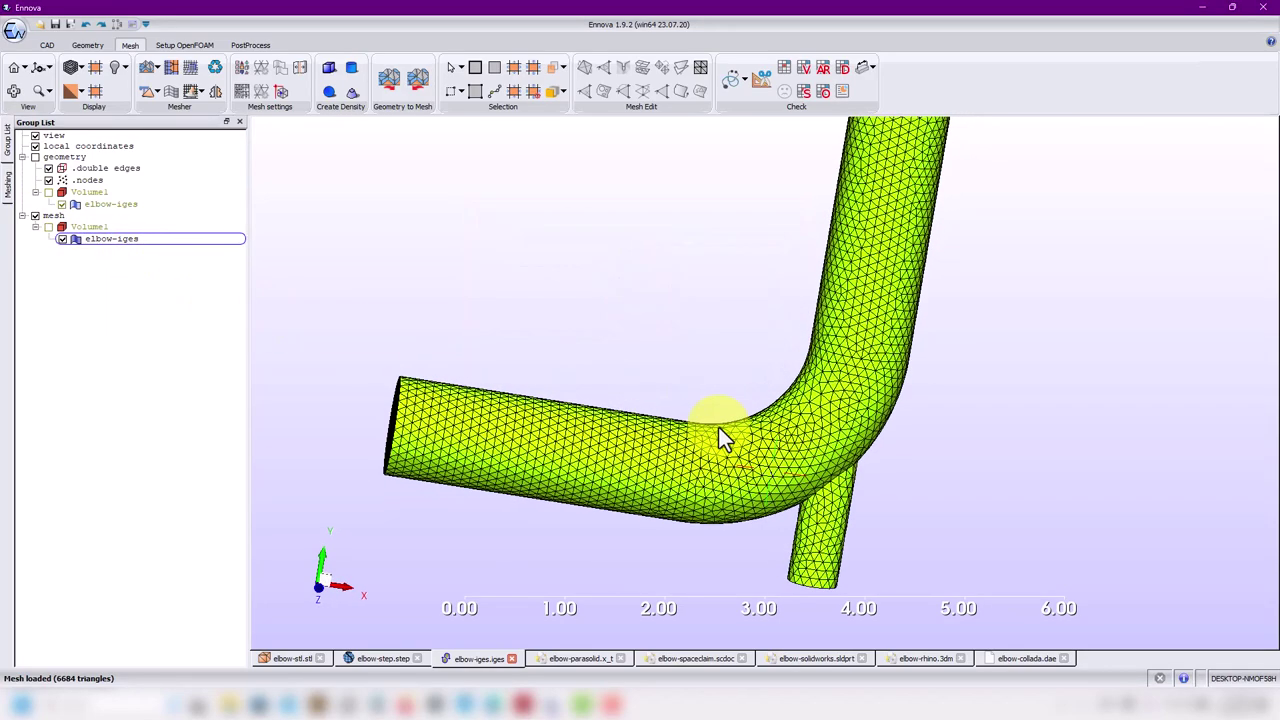
Step: Inspect the mesh at the branch junction, then show the geometry group and hide the mesh group to compare the pipe edges
drag(719, 428, 391, 313)
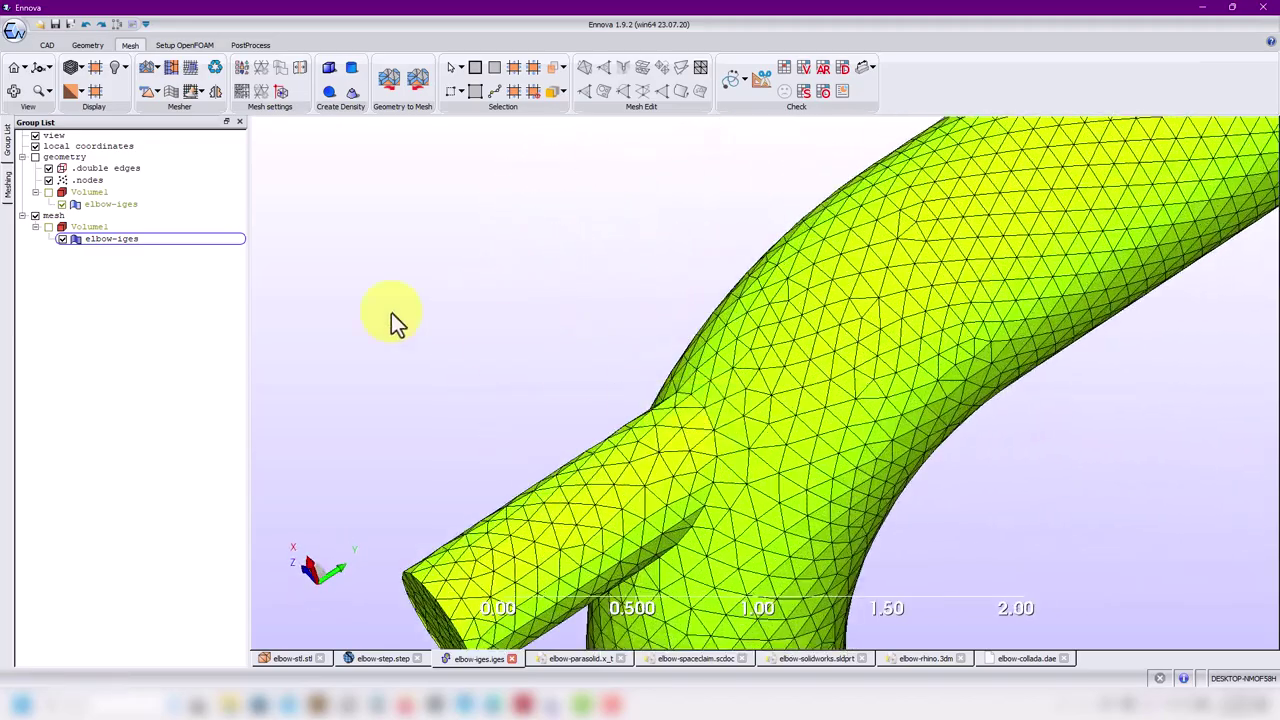
click(35, 158)
click(36, 216)
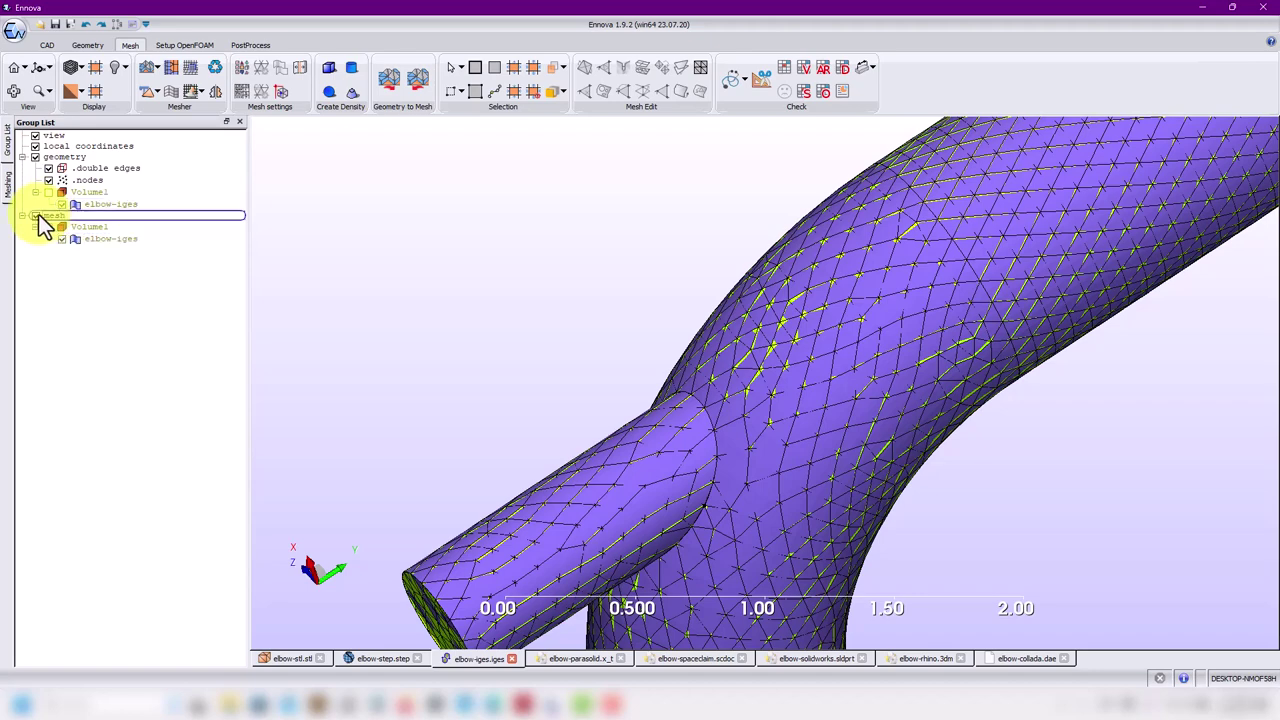
drag(429, 371, 768, 186)
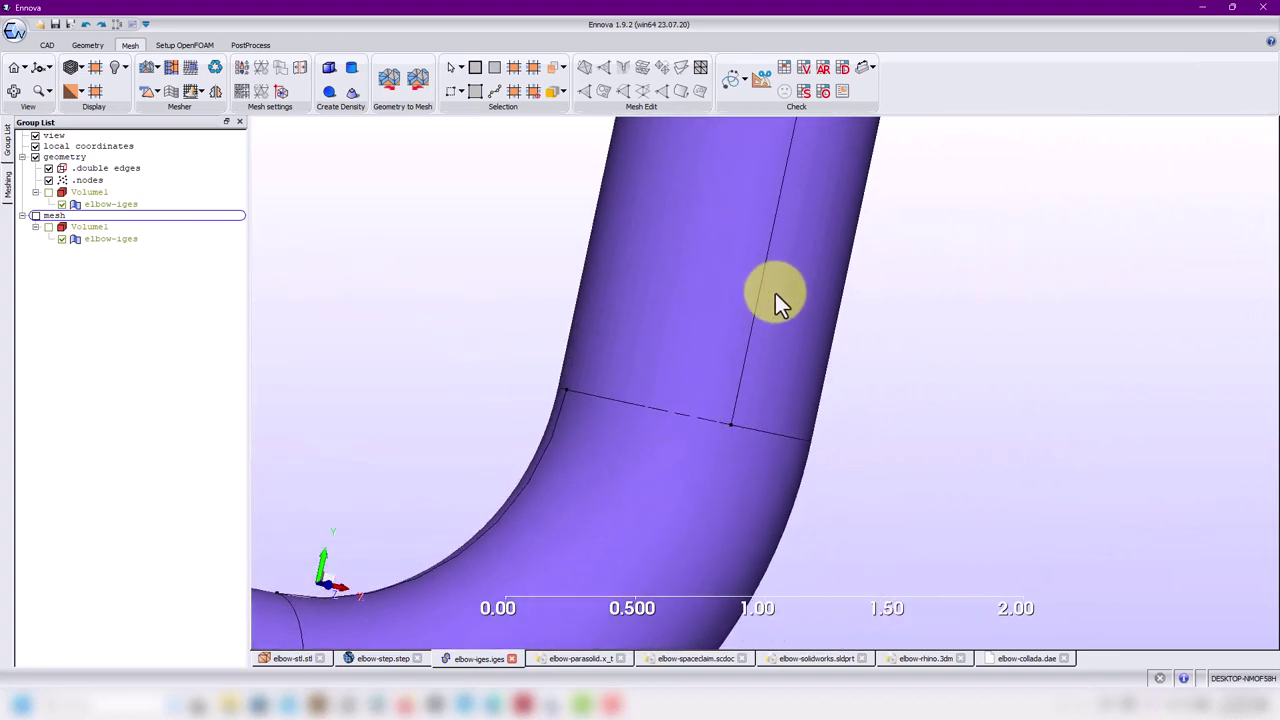
drag(697, 478, 526, 192)
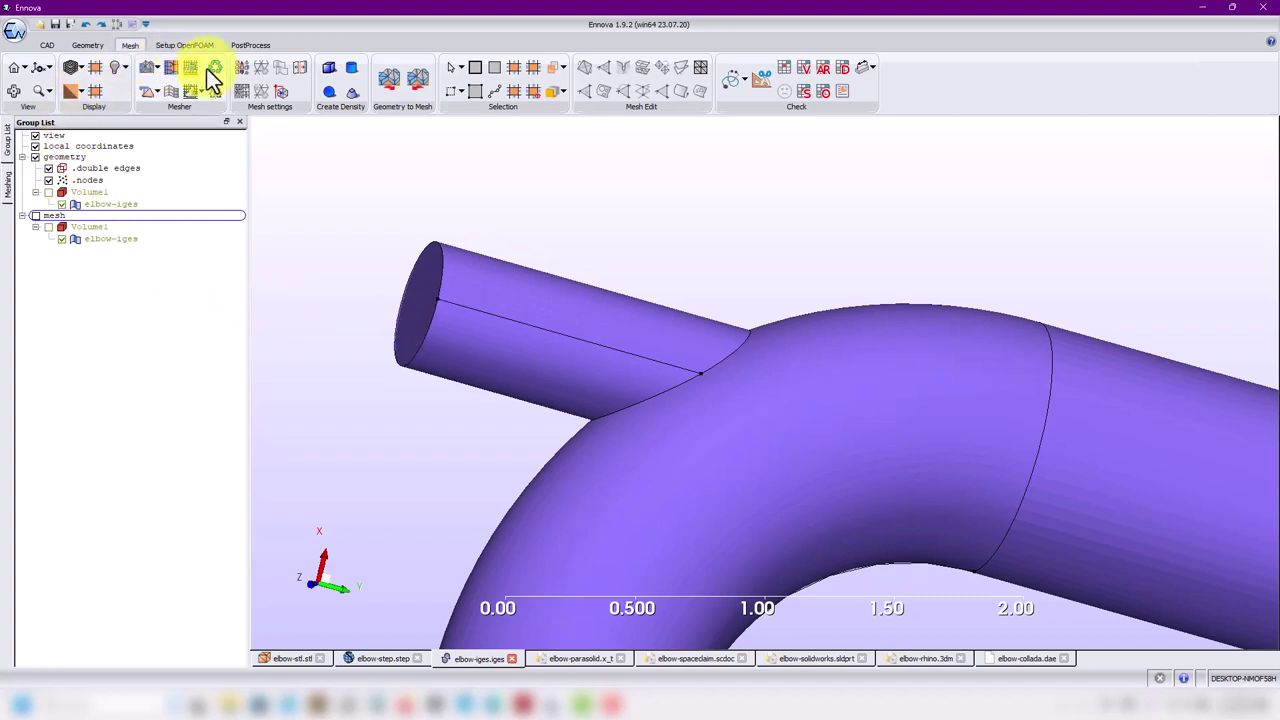
Step: Generate a surface-only mesh of the elbow volume with a maximum size of 0.05
click(244, 67)
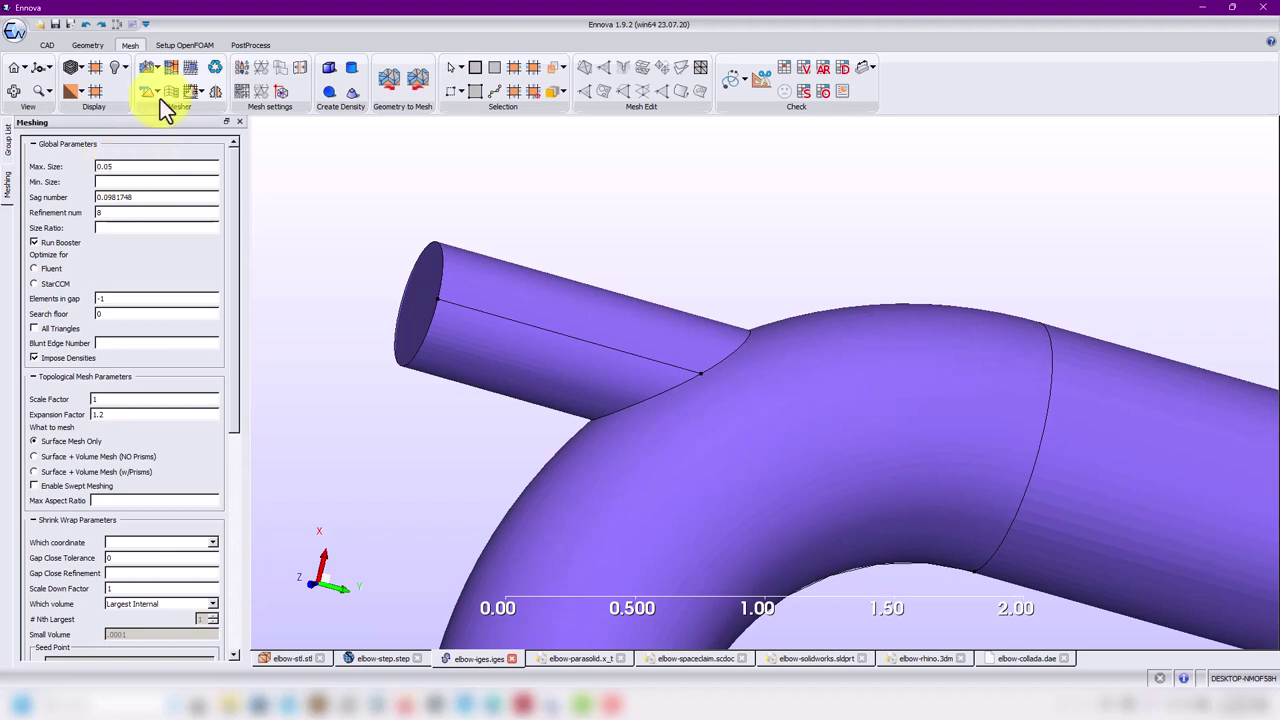
click(148, 67)
click(592, 369)
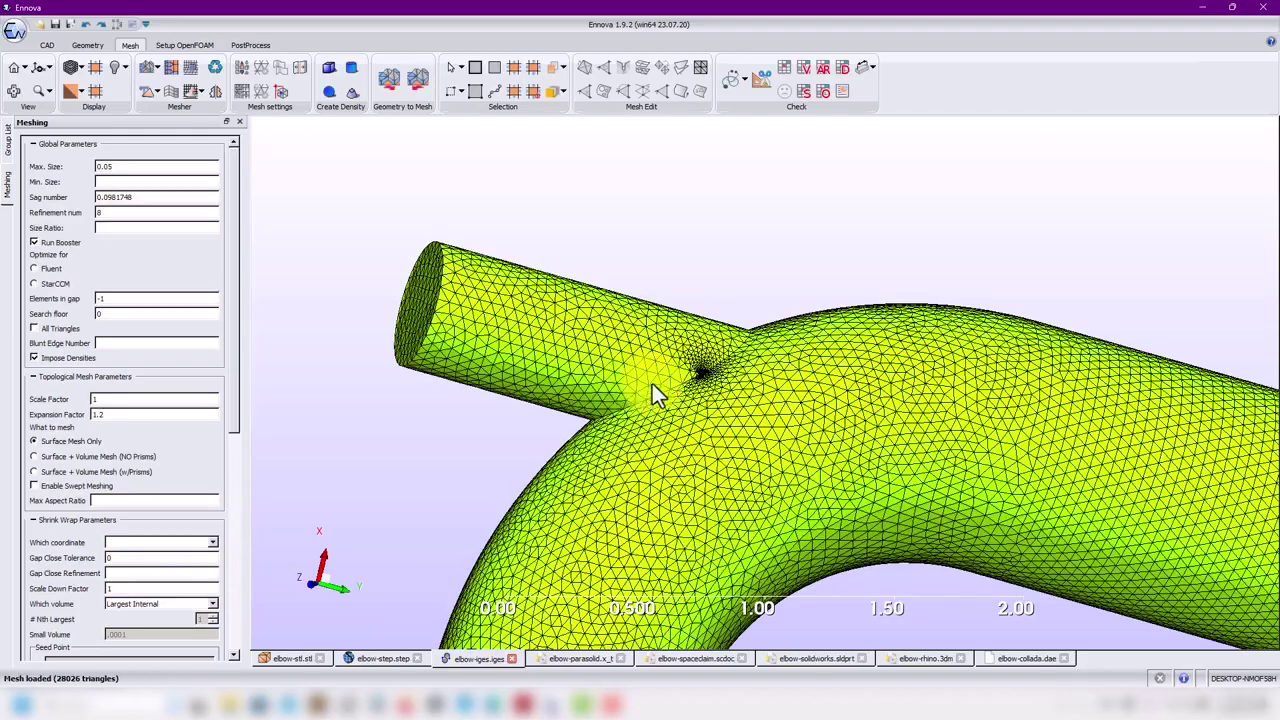
Step: Examine the mesh refinement around the node where the branch pipe's seam meets the main pipe
scroll(657, 409, up, 4)
drag(657, 409, 271, 320)
scroll(680, 470, down, 6)
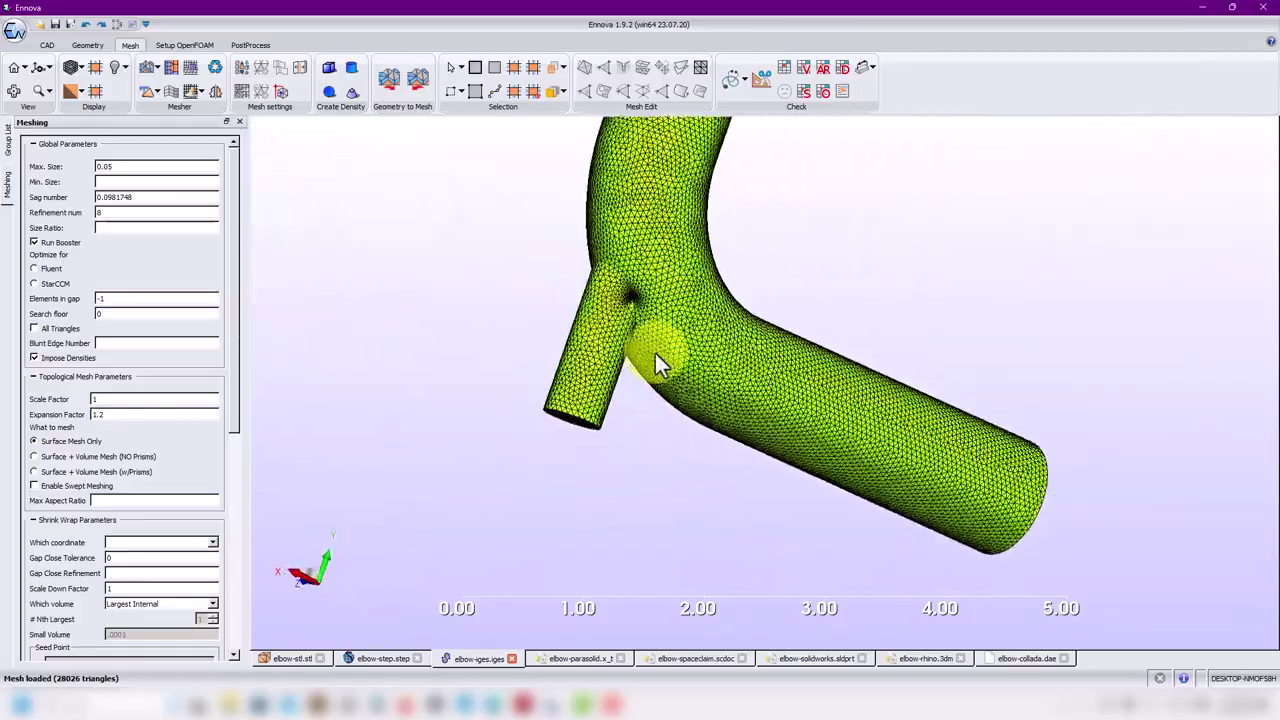
scroll(680, 363, up, 5)
scroll(585, 297, up, 8)
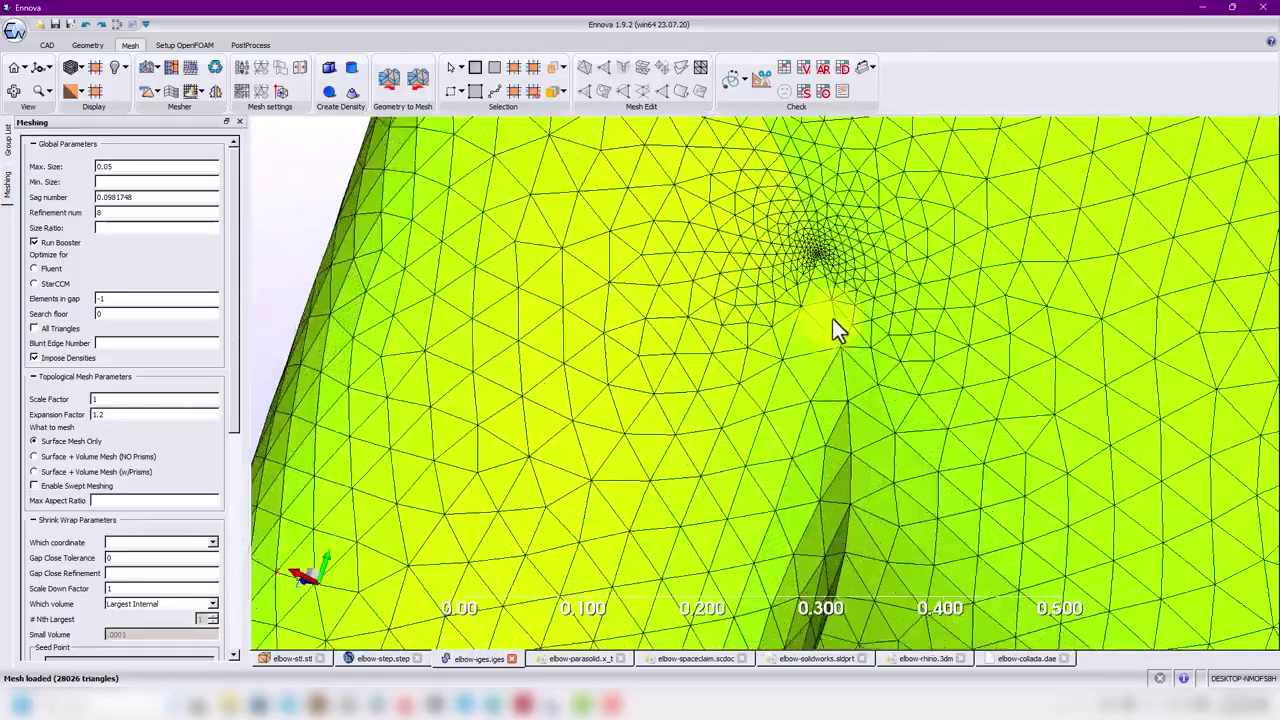
scroll(878, 389, up, 6)
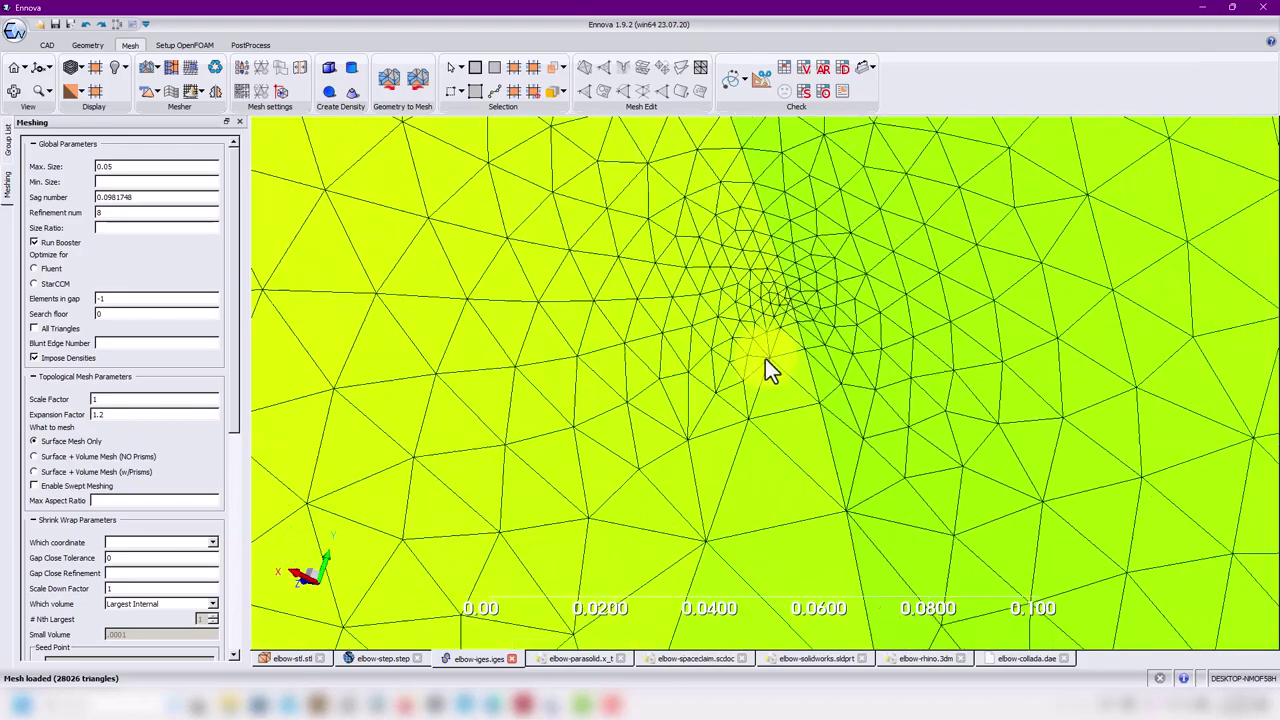
scroll(784, 367, up, 3)
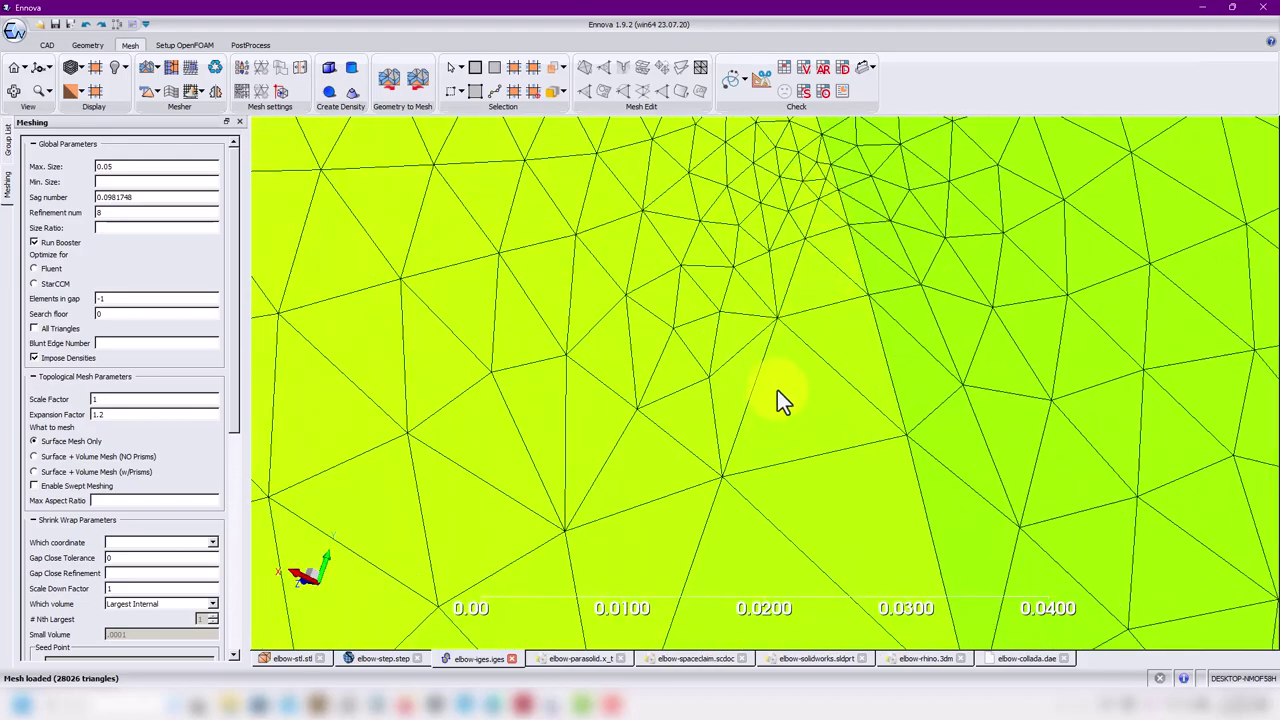
scroll(822, 272, up, 2)
scroll(833, 272, down, 15)
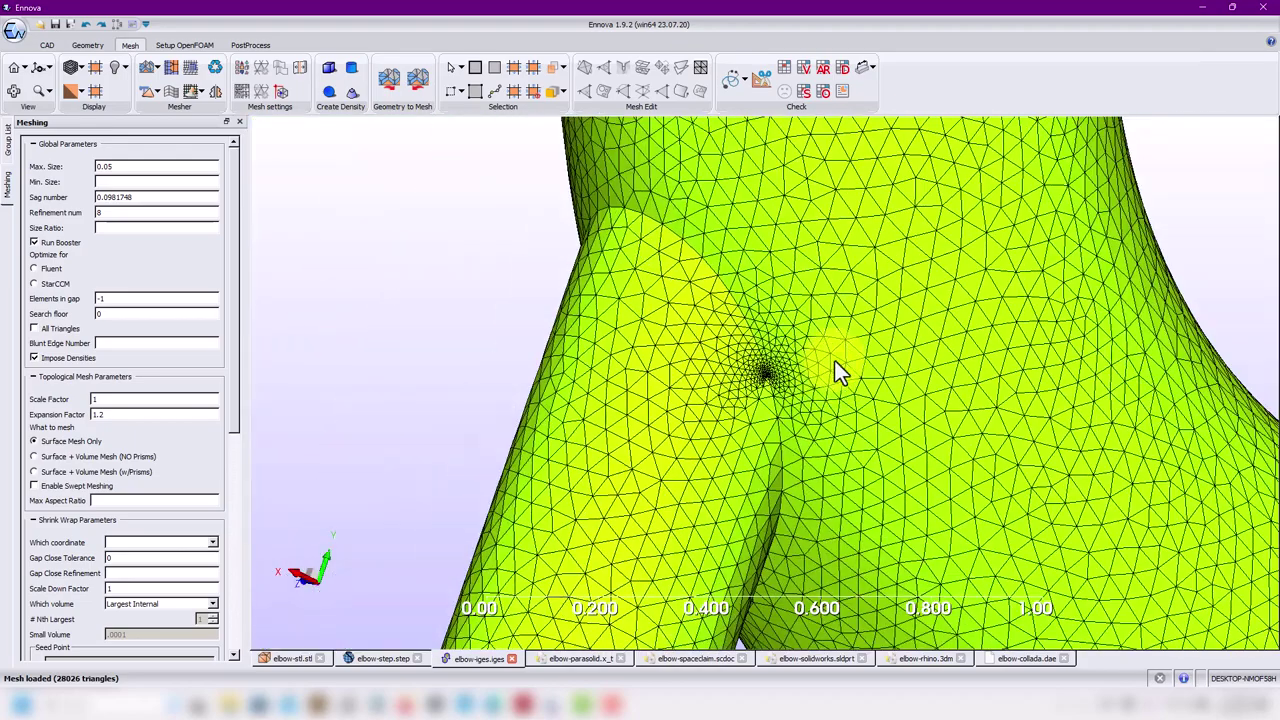
scroll(807, 412, down, 6)
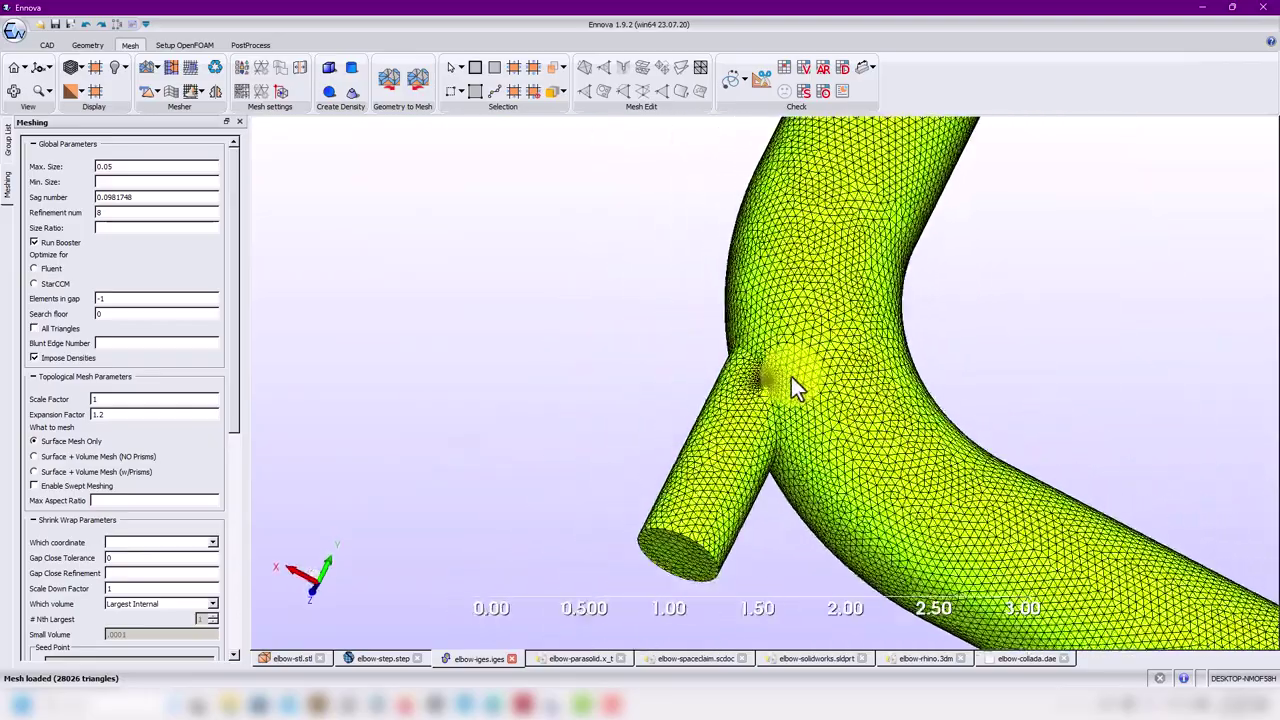
scroll(791, 380, up, 8)
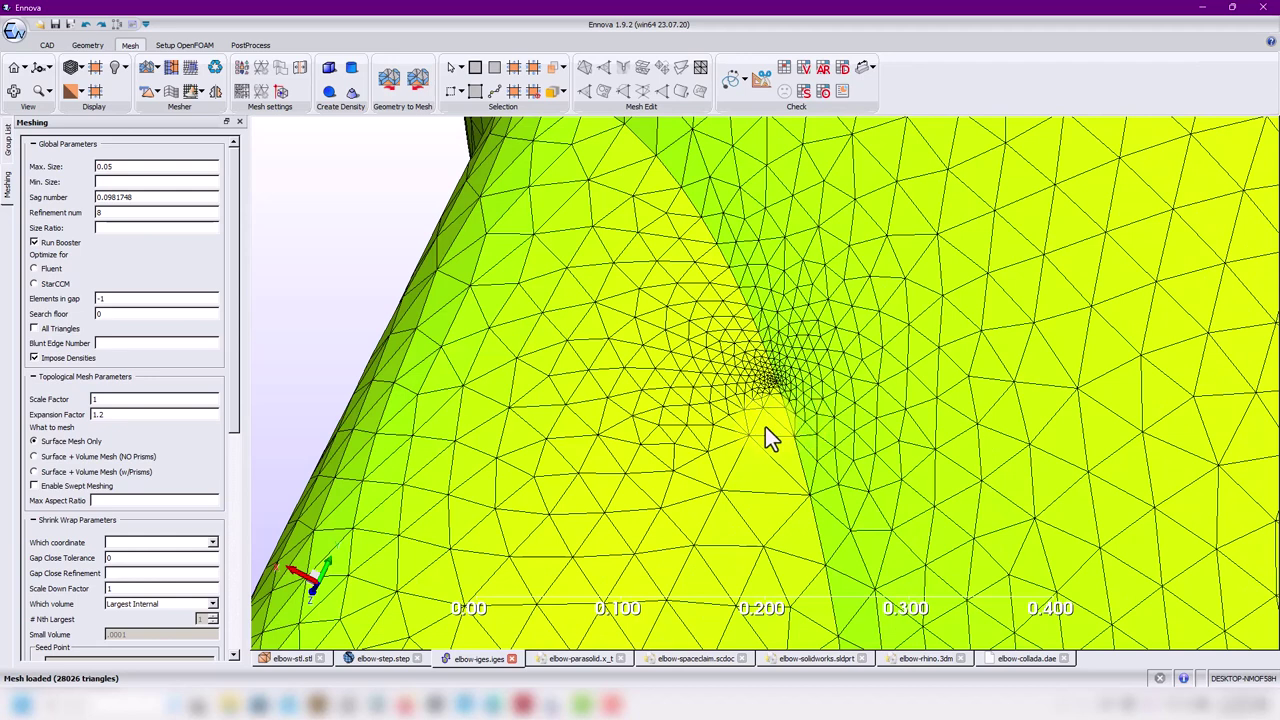
scroll(765, 426, up, 5)
scroll(752, 412, down, 10)
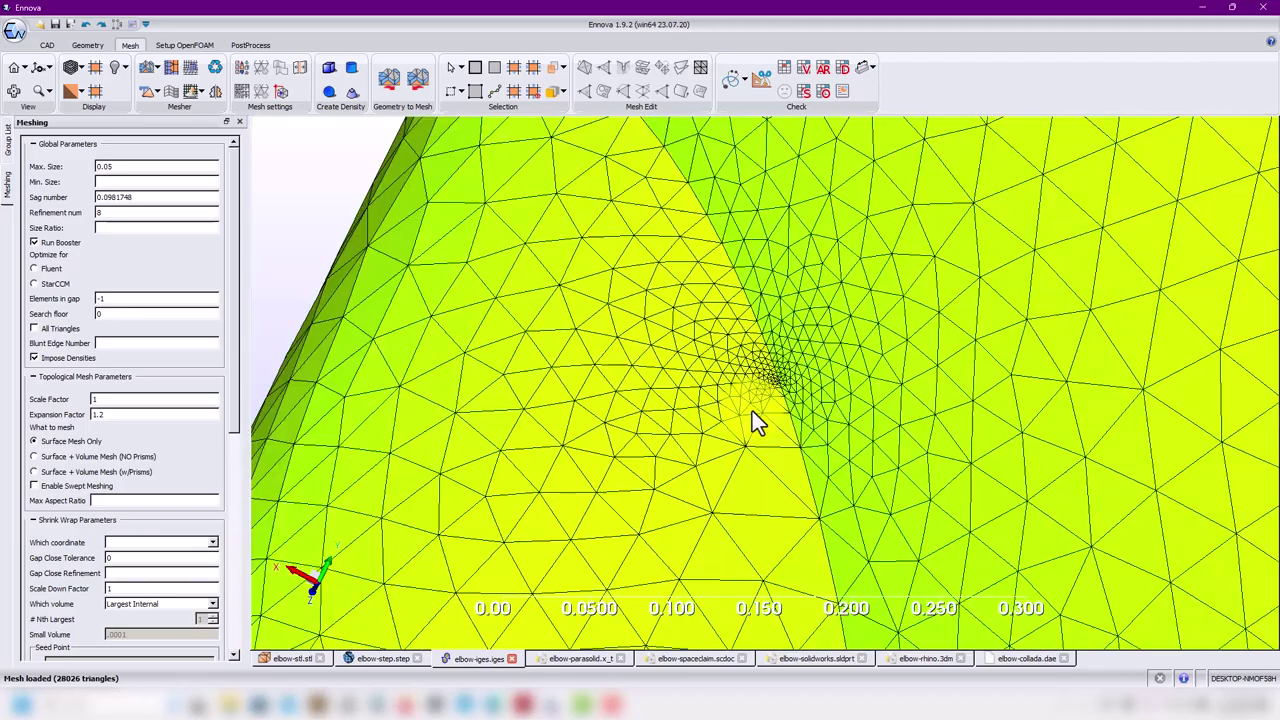
scroll(750, 421, up, 5)
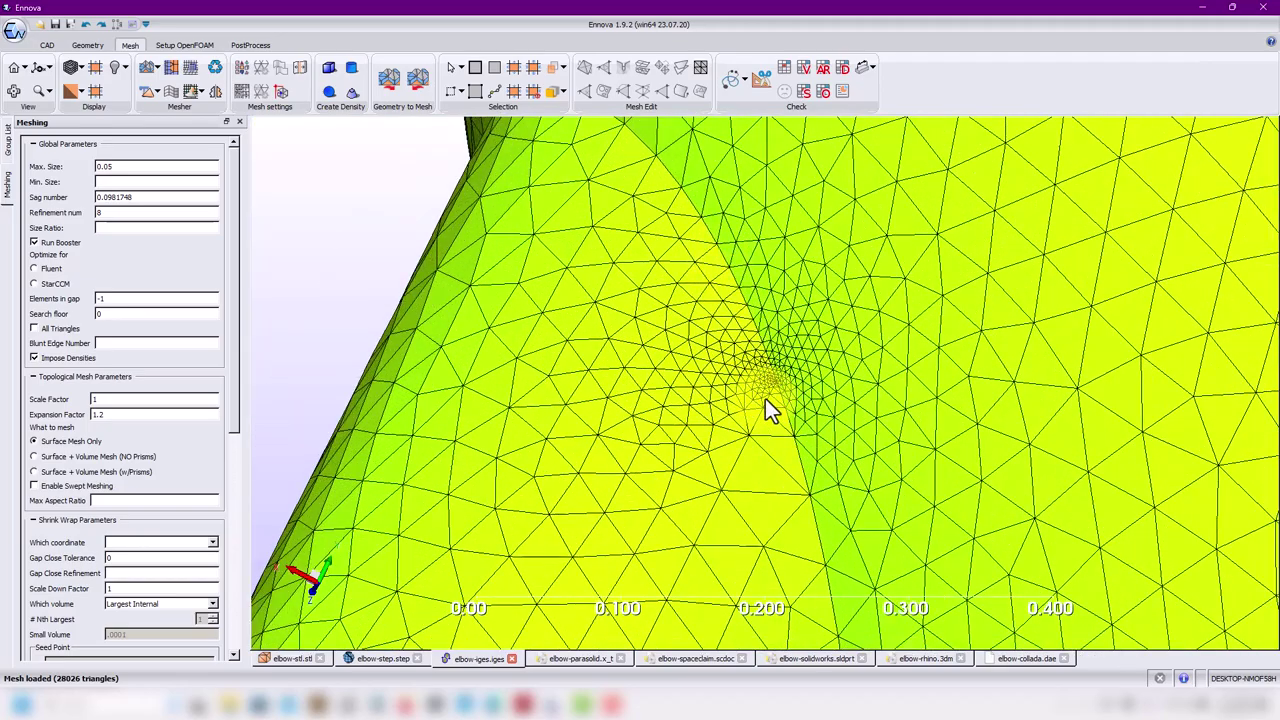
scroll(765, 405, down, 5)
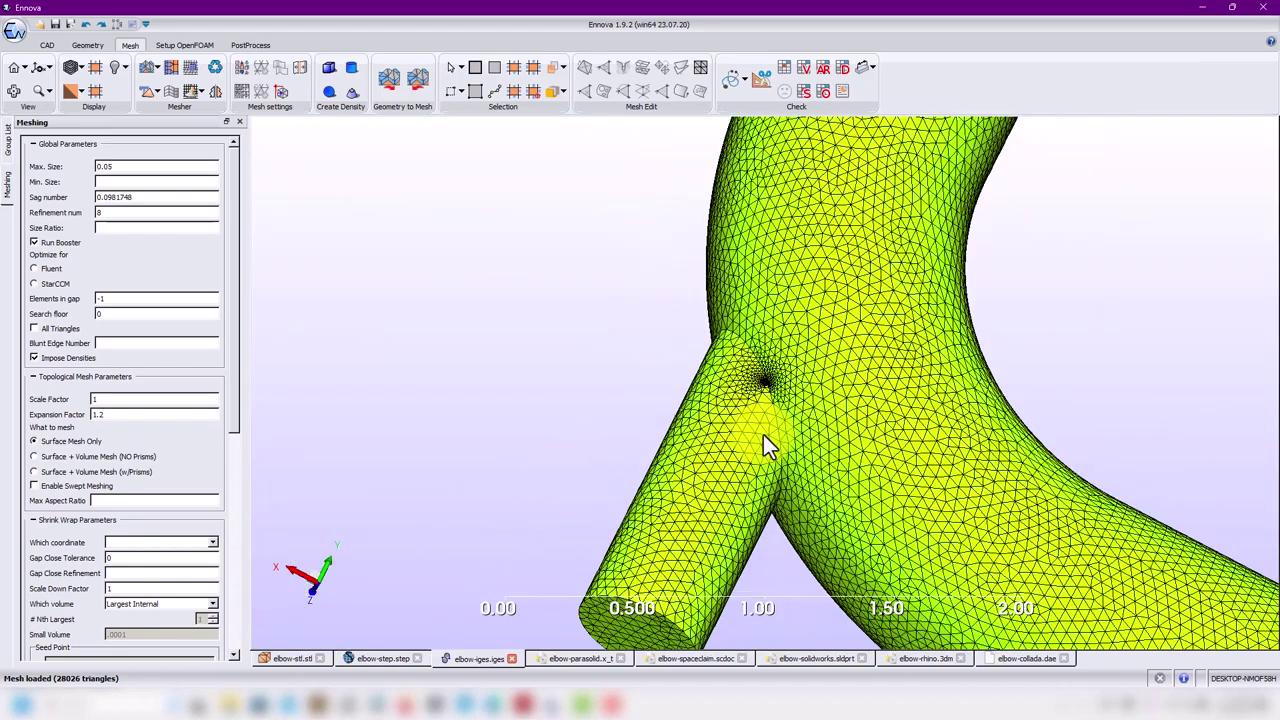
scroll(763, 436, up, 2)
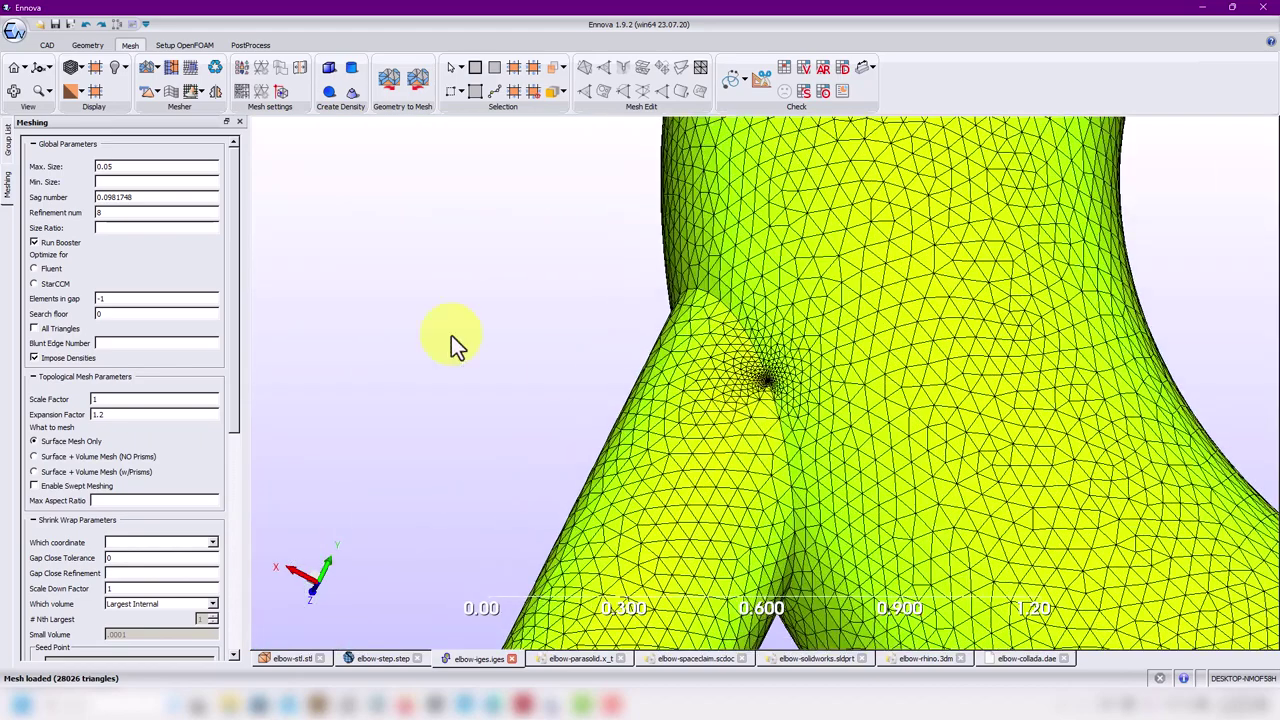
Step: Show the geometry group and hide the elbow-iges mesh group for geometry editing
click(8, 140)
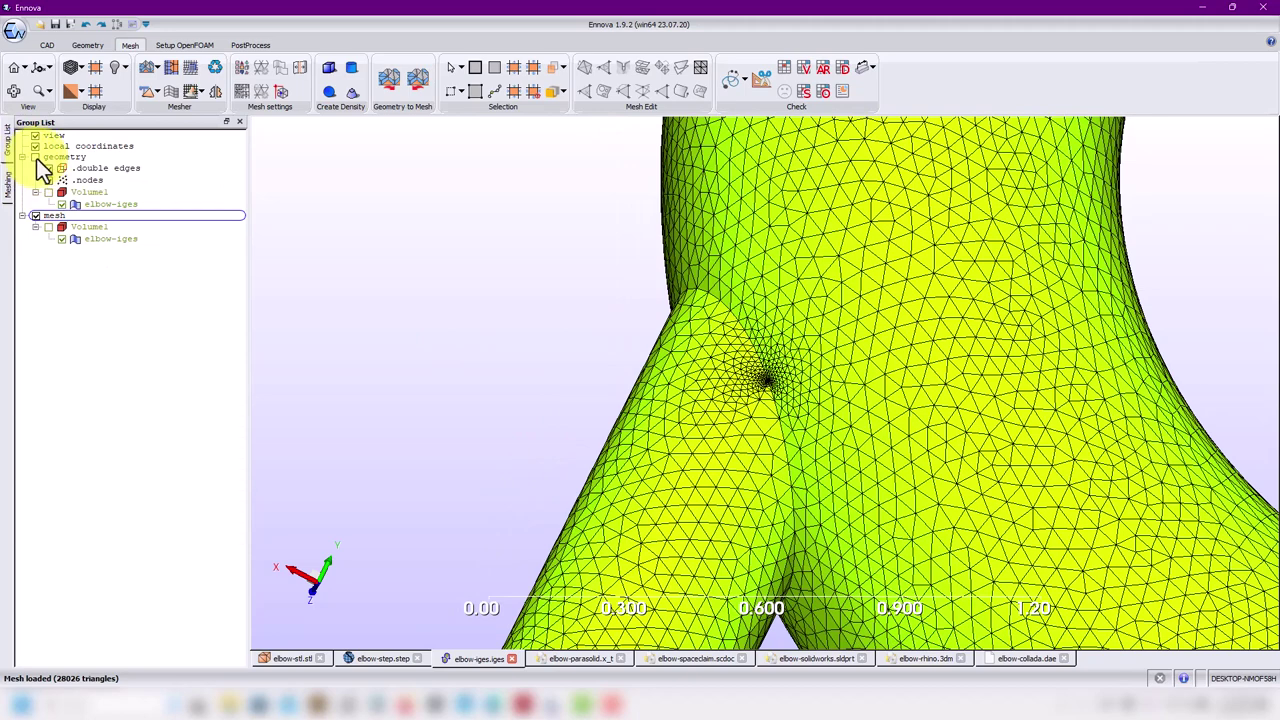
click(35, 157)
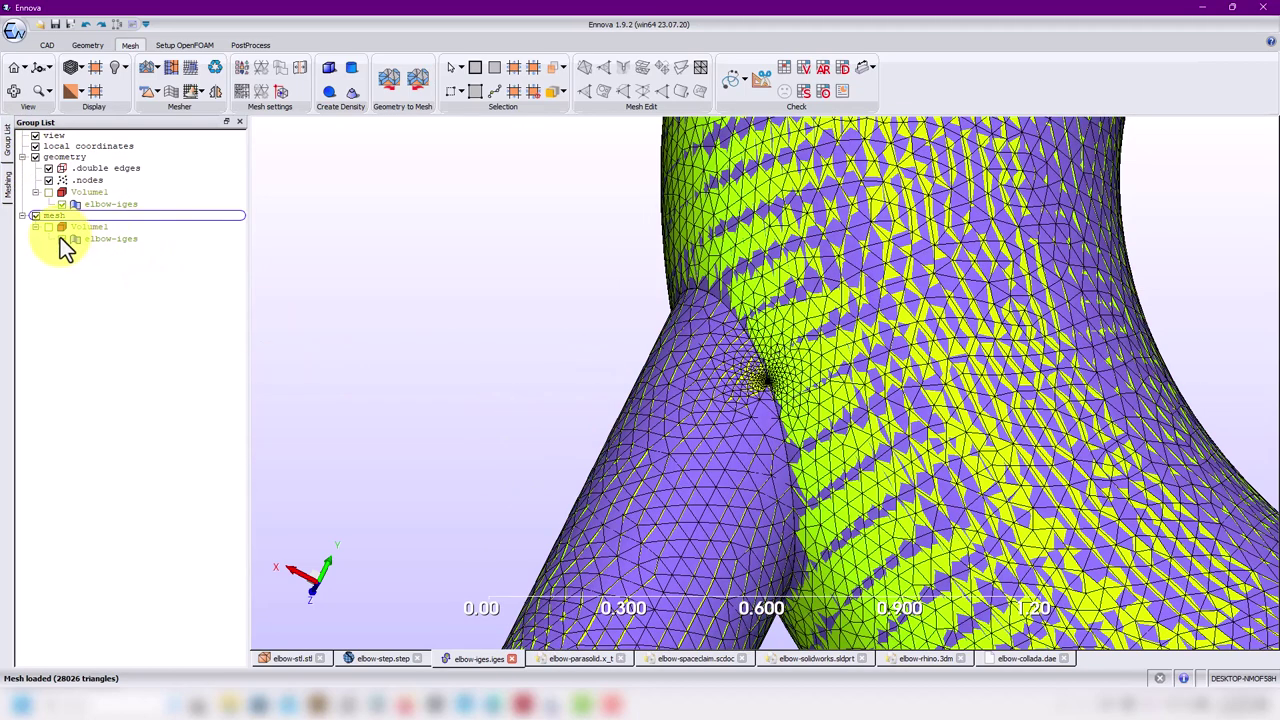
click(61, 239)
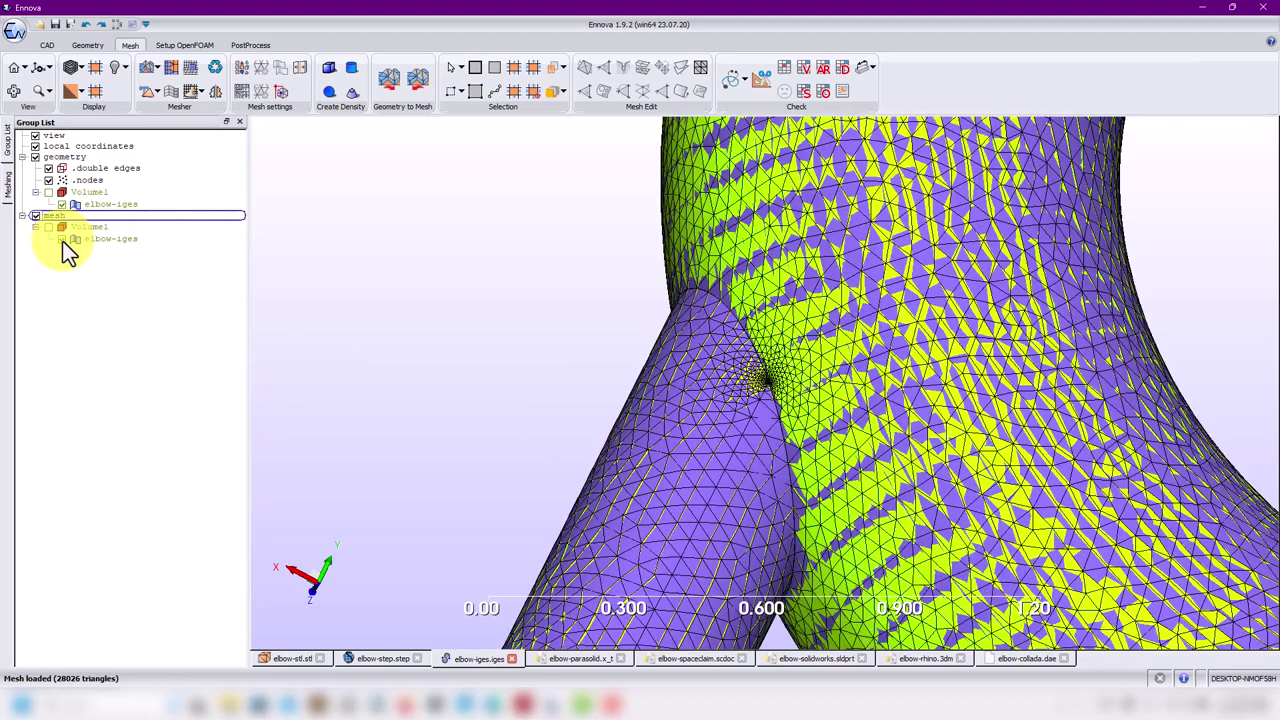
click(88, 45)
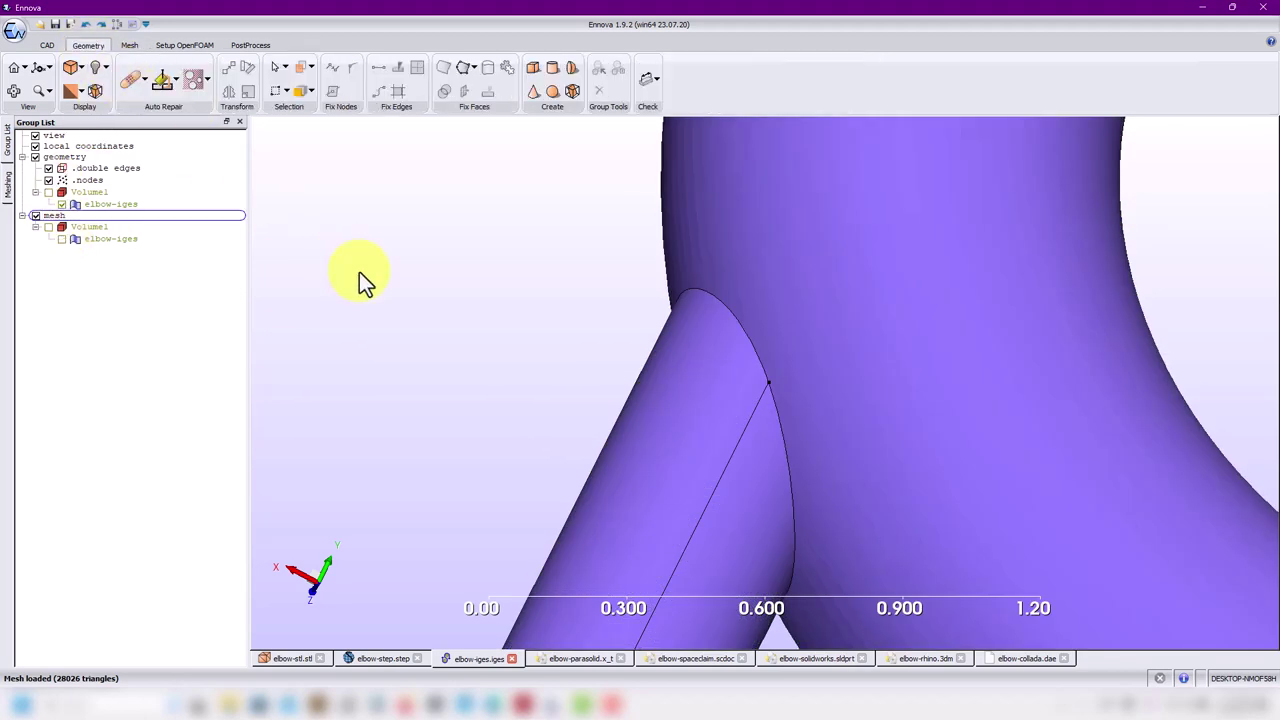
Step: Try to select the lengthwise seam edge on the branch pipe
drag(414, 309, 659, 344)
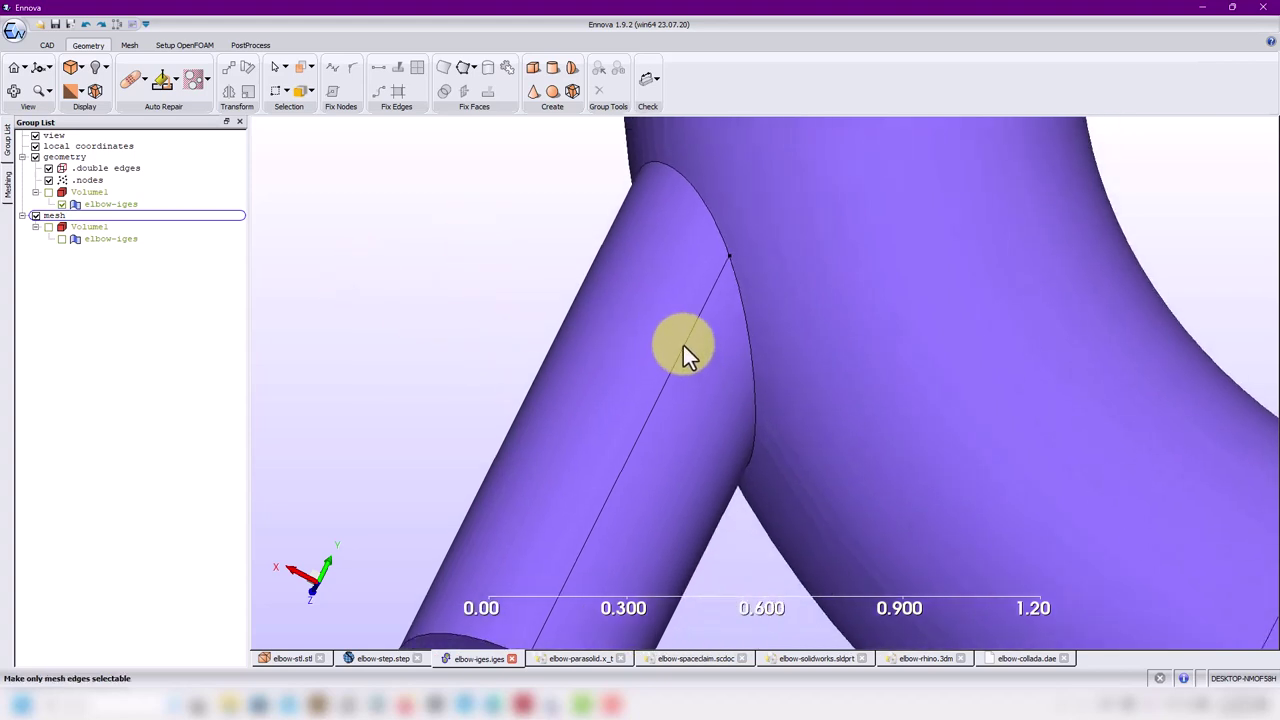
click(683, 347)
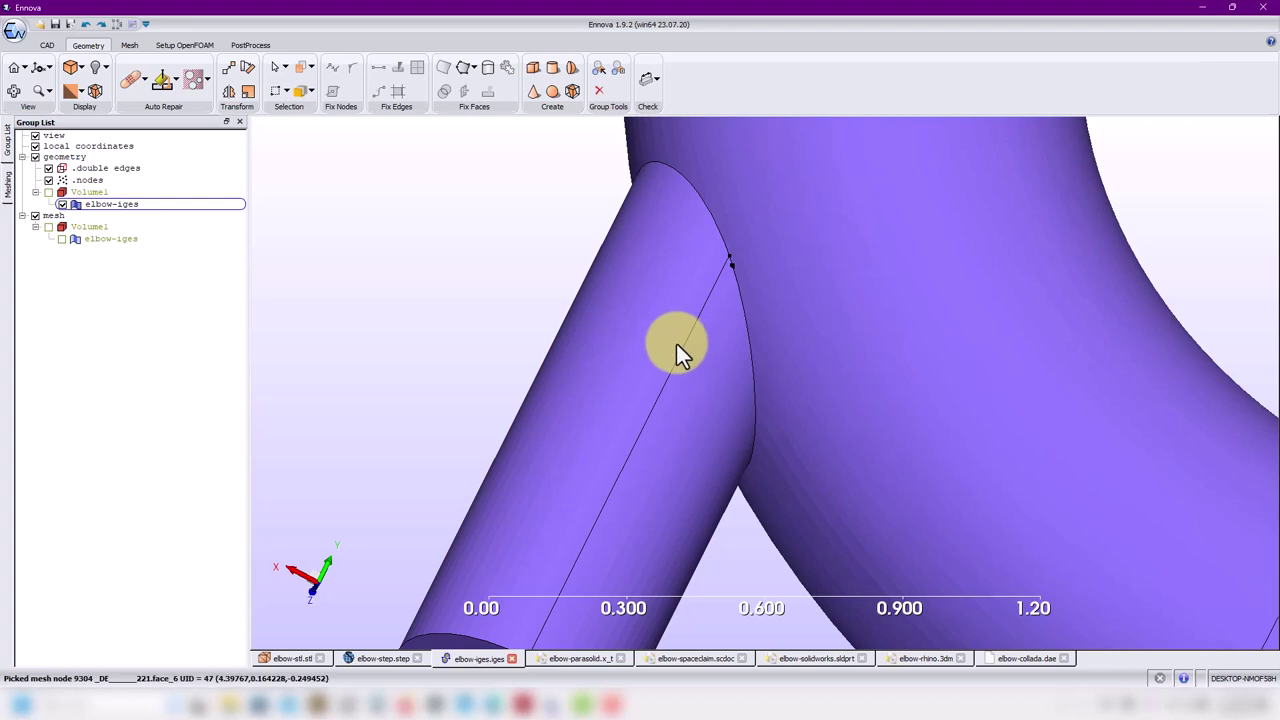
click(762, 320)
scroll(710, 320, up, 3)
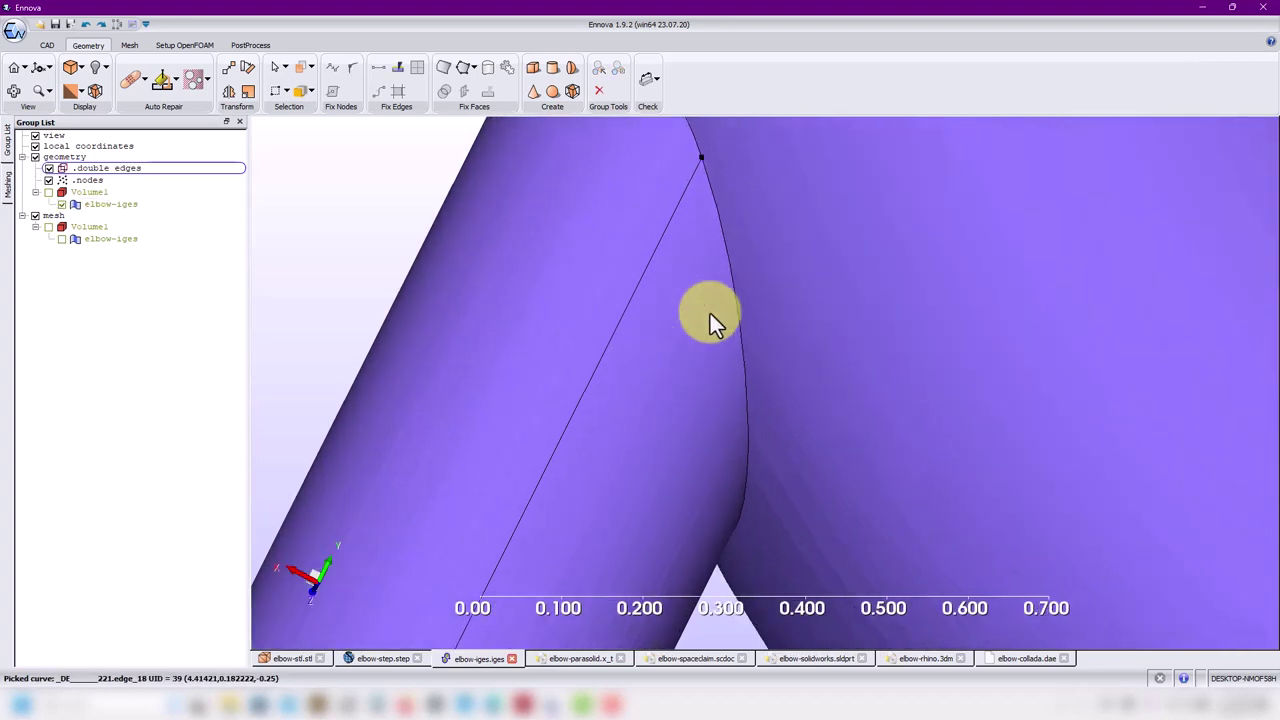
Step: Delete the existing elbow mesh
click(54, 214)
right_click(54, 214)
click(90, 218)
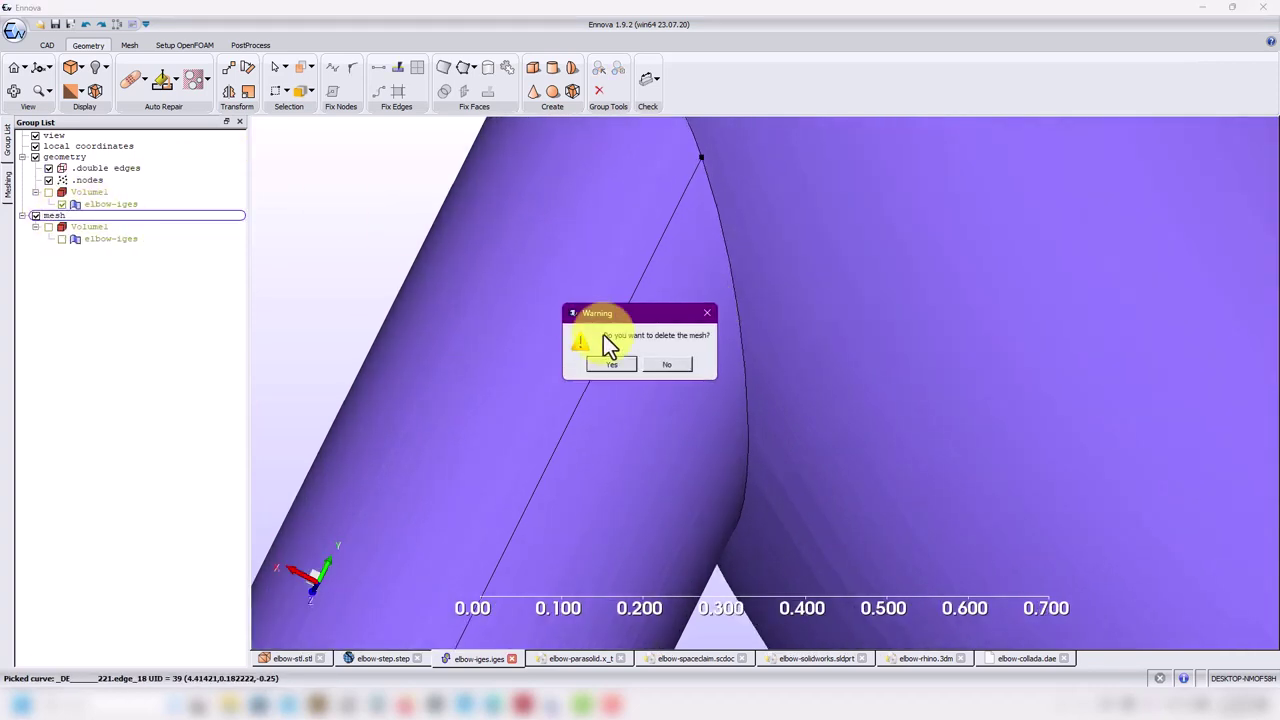
click(613, 356)
Step: Remove the lengthwise seam edge from the branch pipe, accepting deletion of the neighborhood elements
click(613, 336)
click(613, 336)
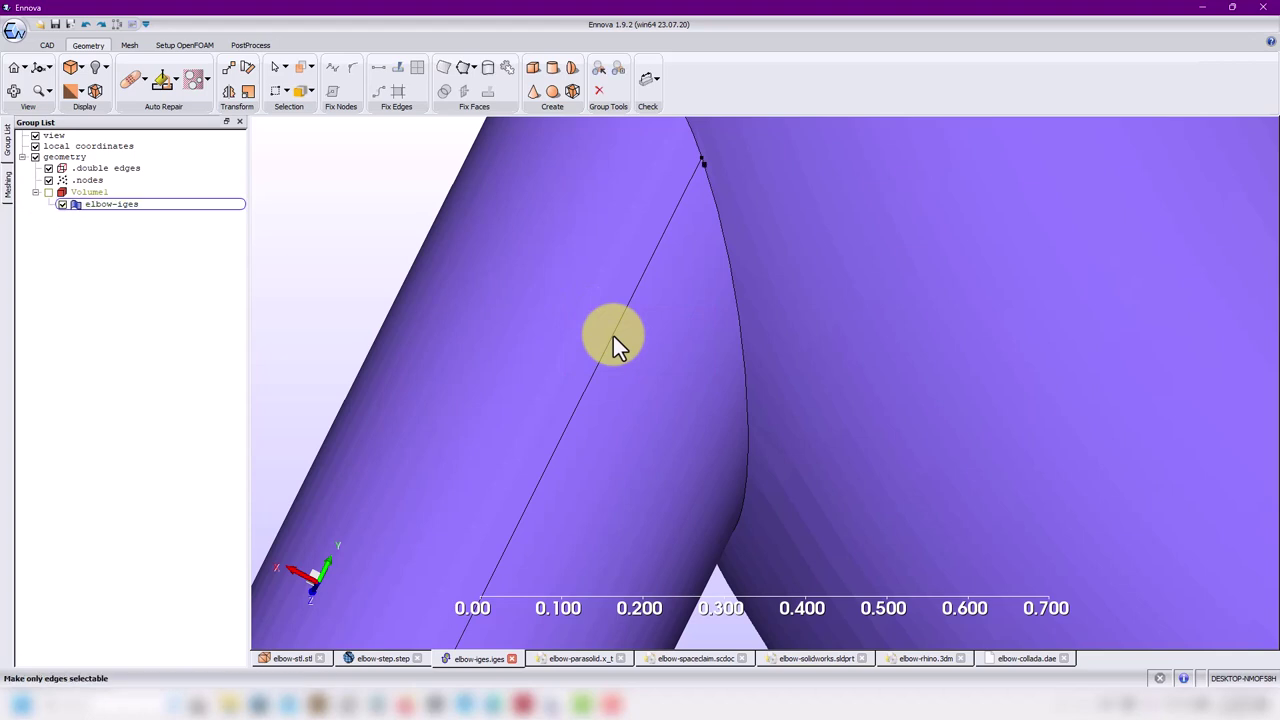
right_click(613, 336)
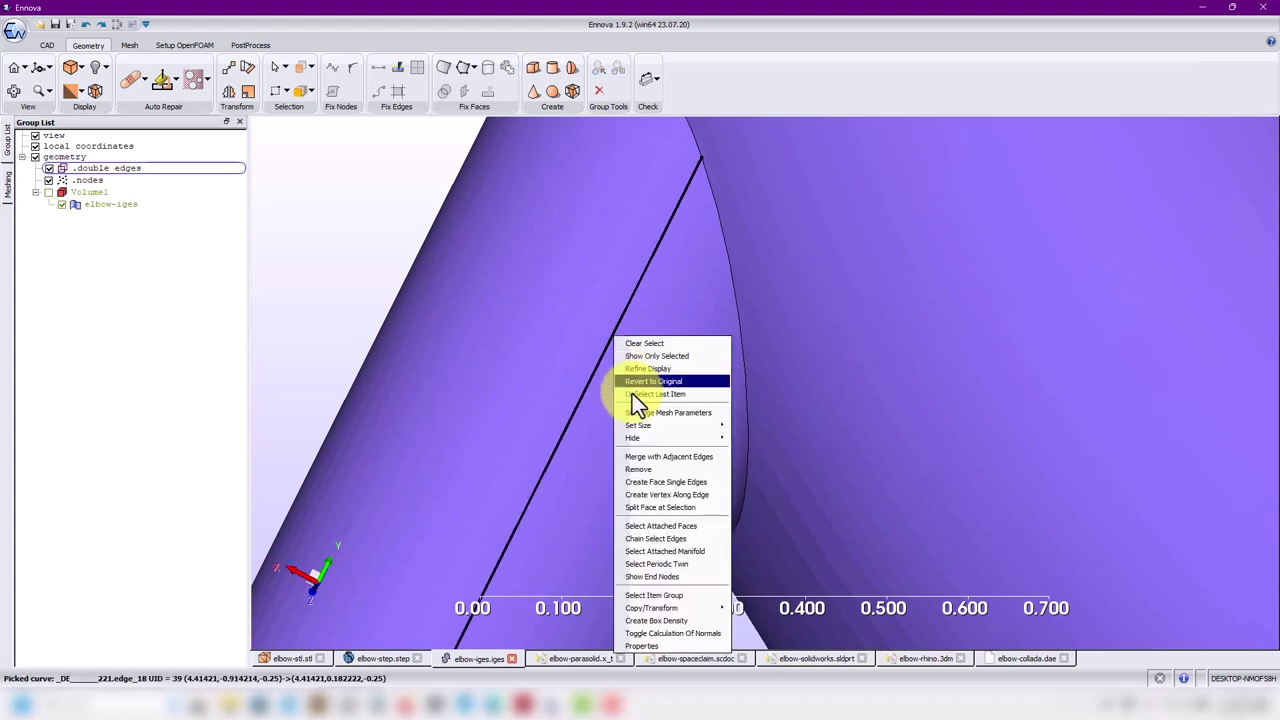
click(654, 466)
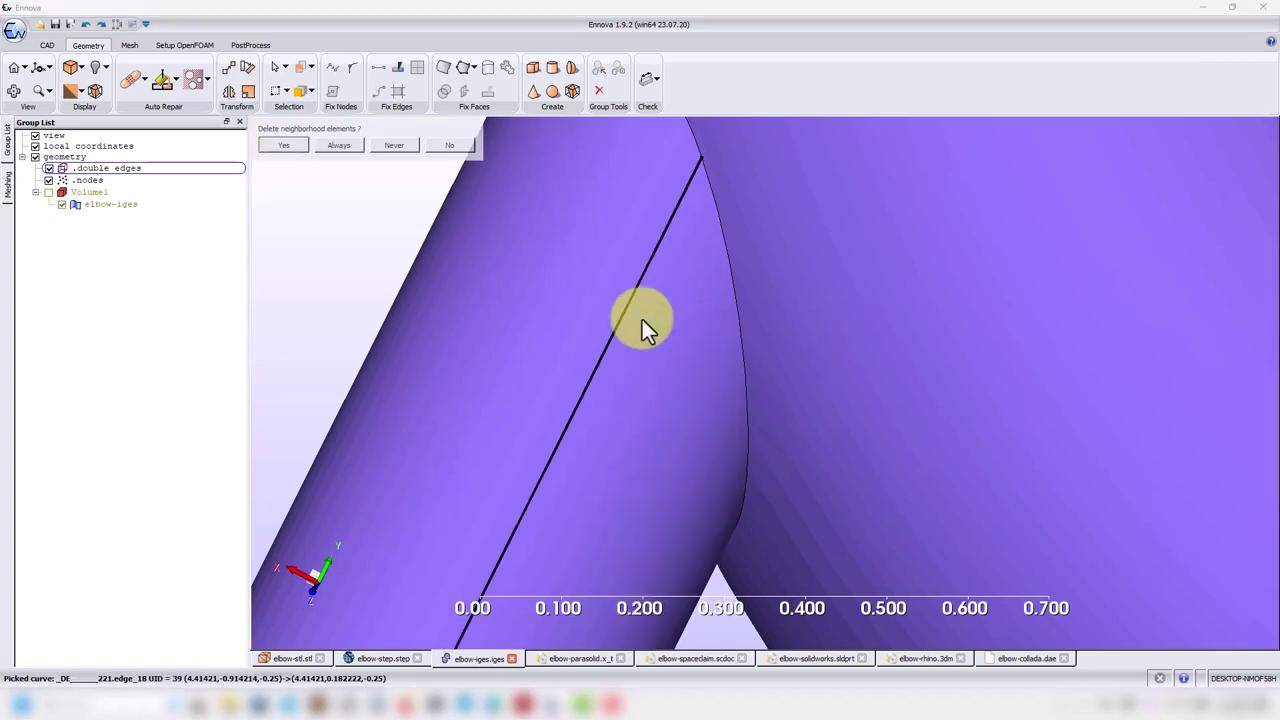
click(282, 145)
scroll(696, 345, up, 3)
scroll(670, 378, down, 8)
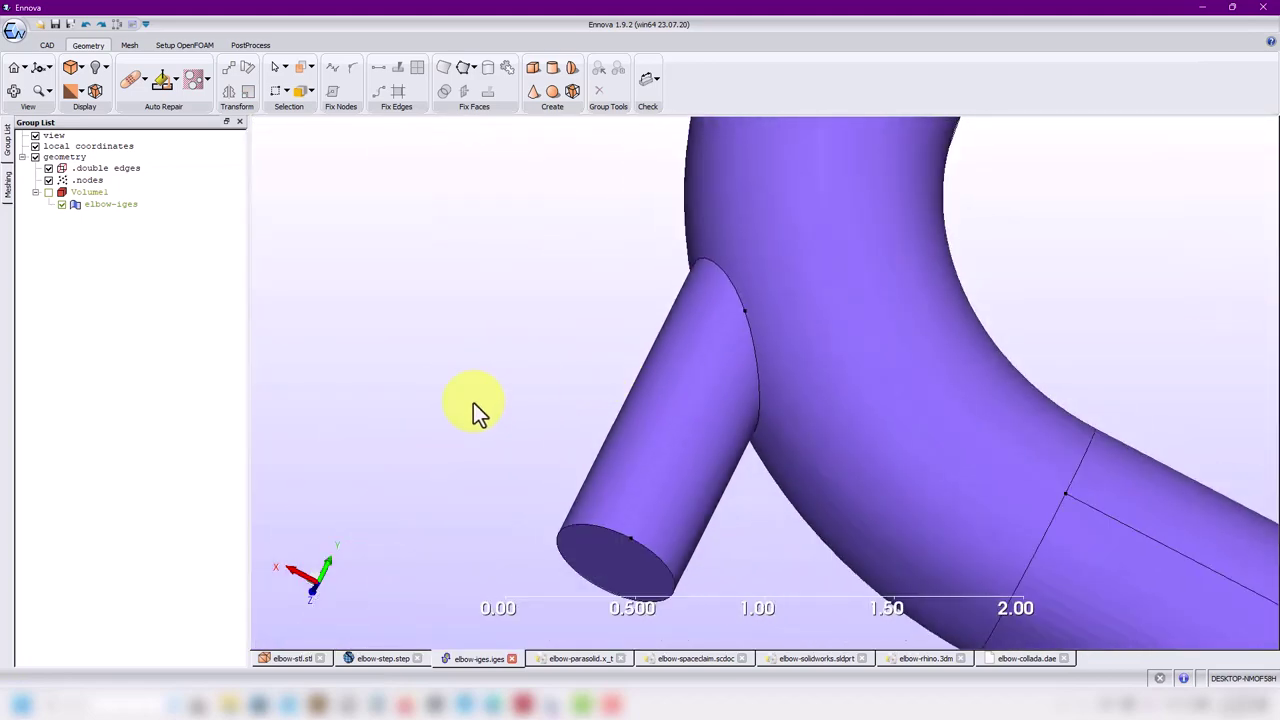
Step: Regenerate the surface mesh of the elbow volume with the current mesh settings
drag(689, 432, 376, 303)
click(128, 46)
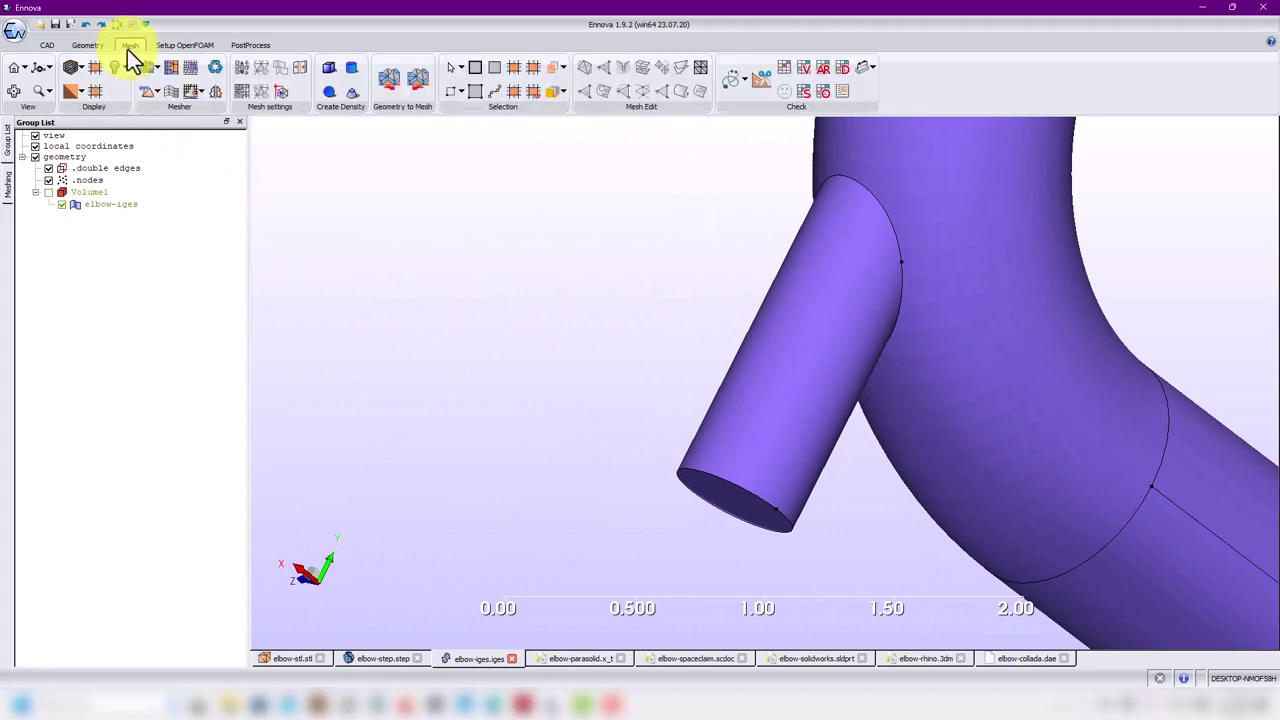
click(145, 69)
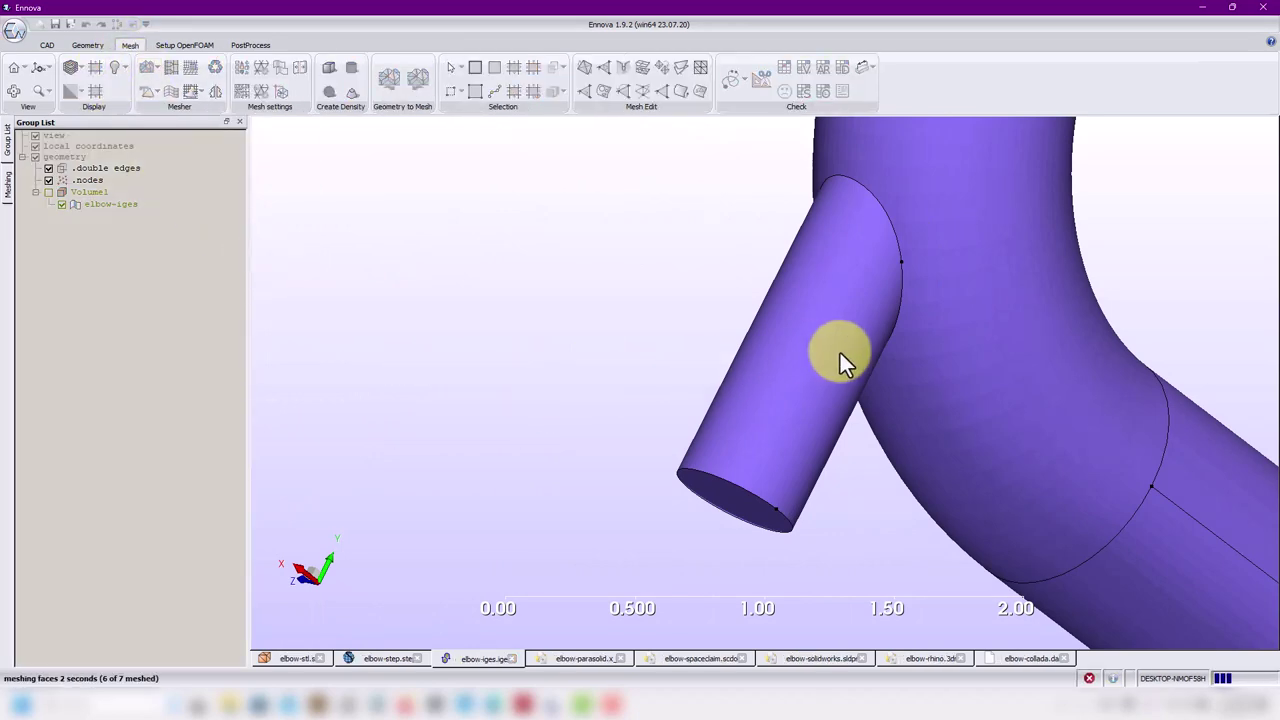
Step: Examine the regenerated mesh at the branch junction, along the main pipe and around the bend
scroll(726, 360, up, 5)
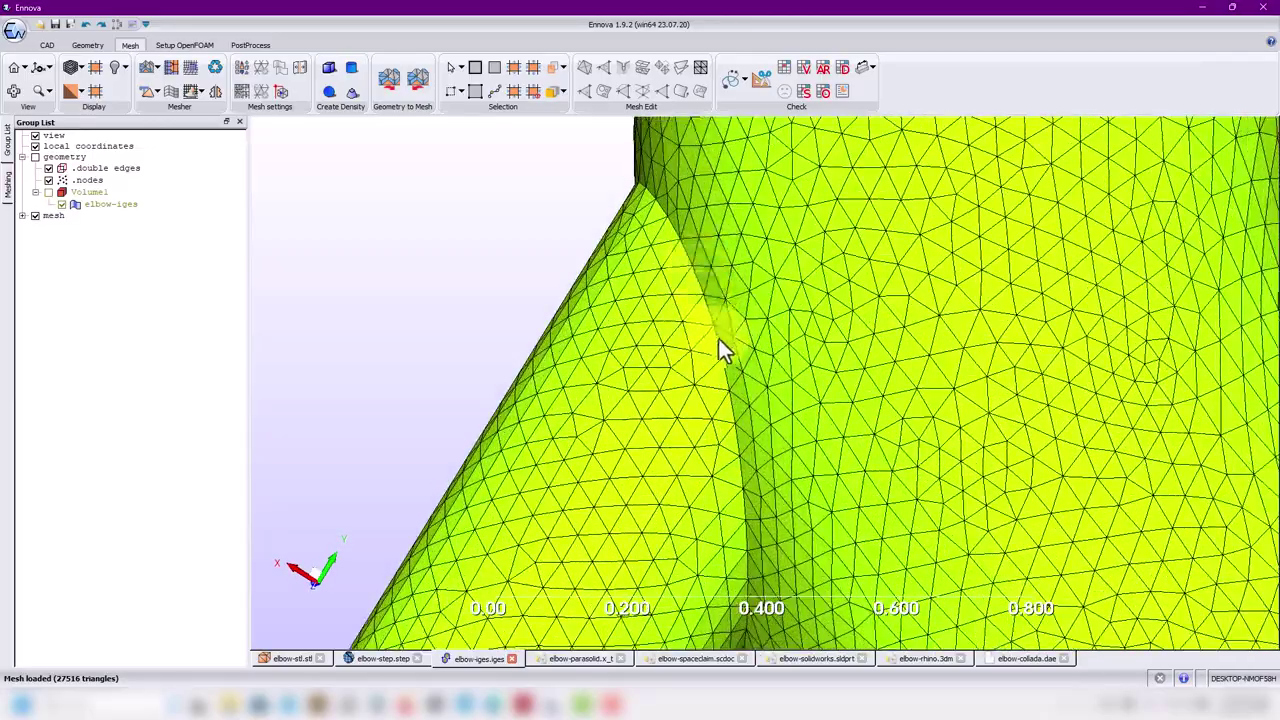
scroll(750, 500, down, 3)
scroll(700, 498, down, 3)
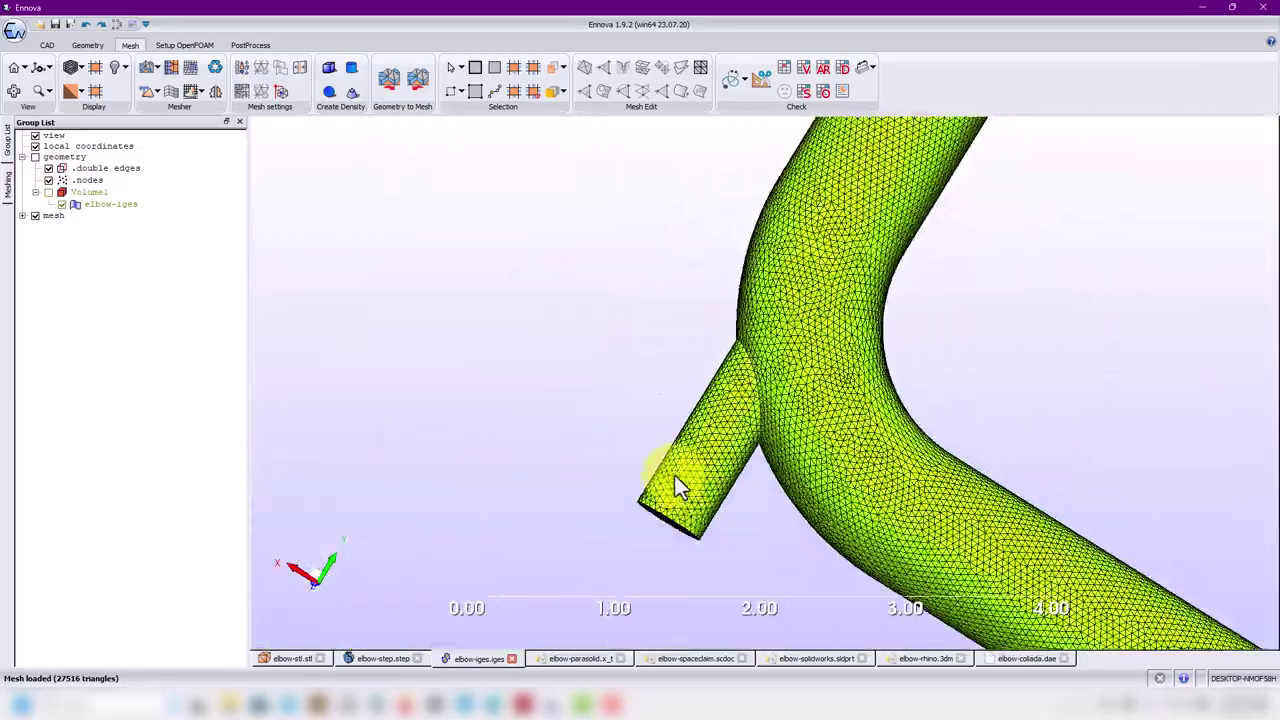
drag(680, 486, 641, 435)
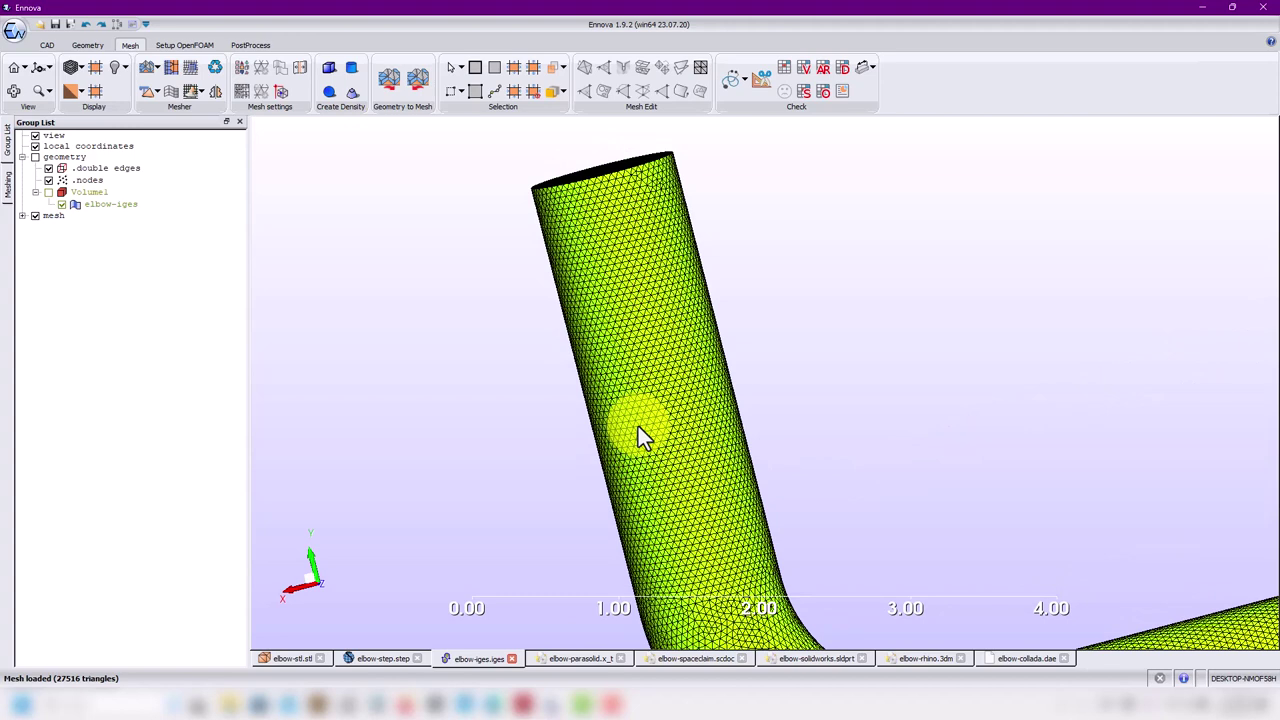
drag(640, 437, 726, 413)
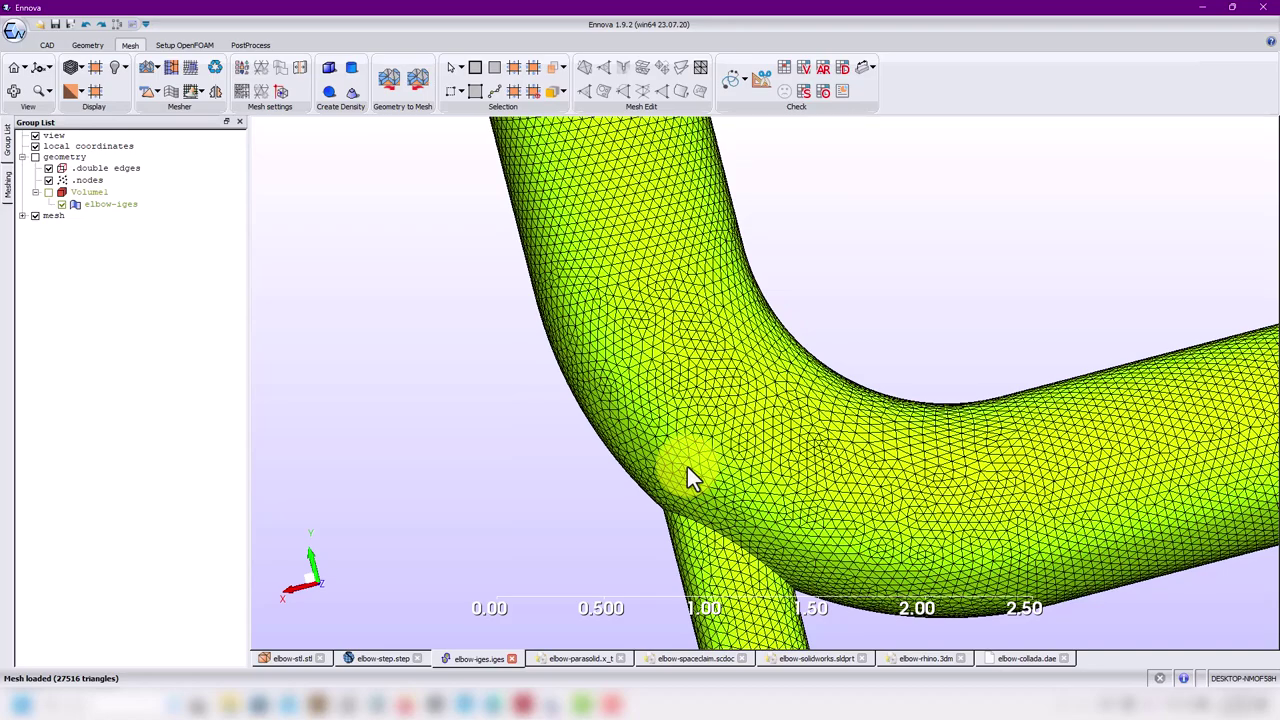
drag(687, 468, 850, 425)
scroll(770, 390, up, 4)
scroll(815, 395, down, 6)
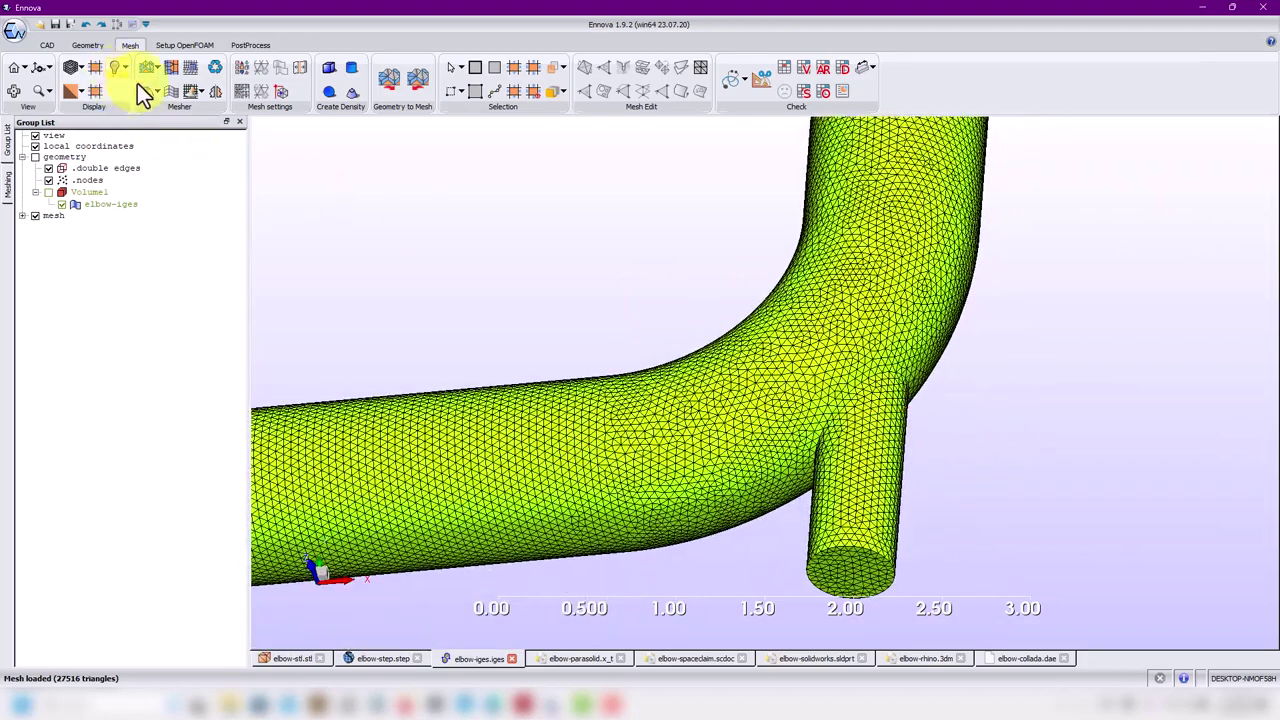
Step: Hide the mesh group, show the geometry group and restrict selection to geometry edges
click(87, 45)
click(35, 217)
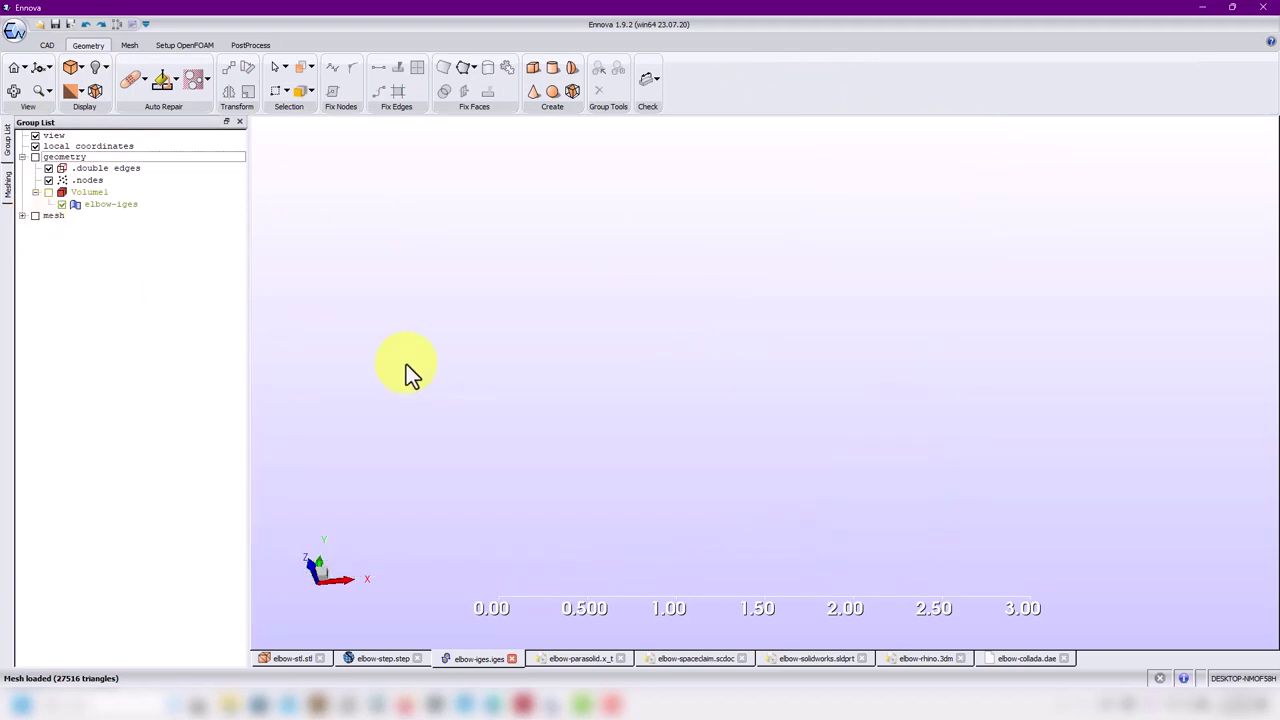
click(35, 157)
scroll(763, 344, up, 4)
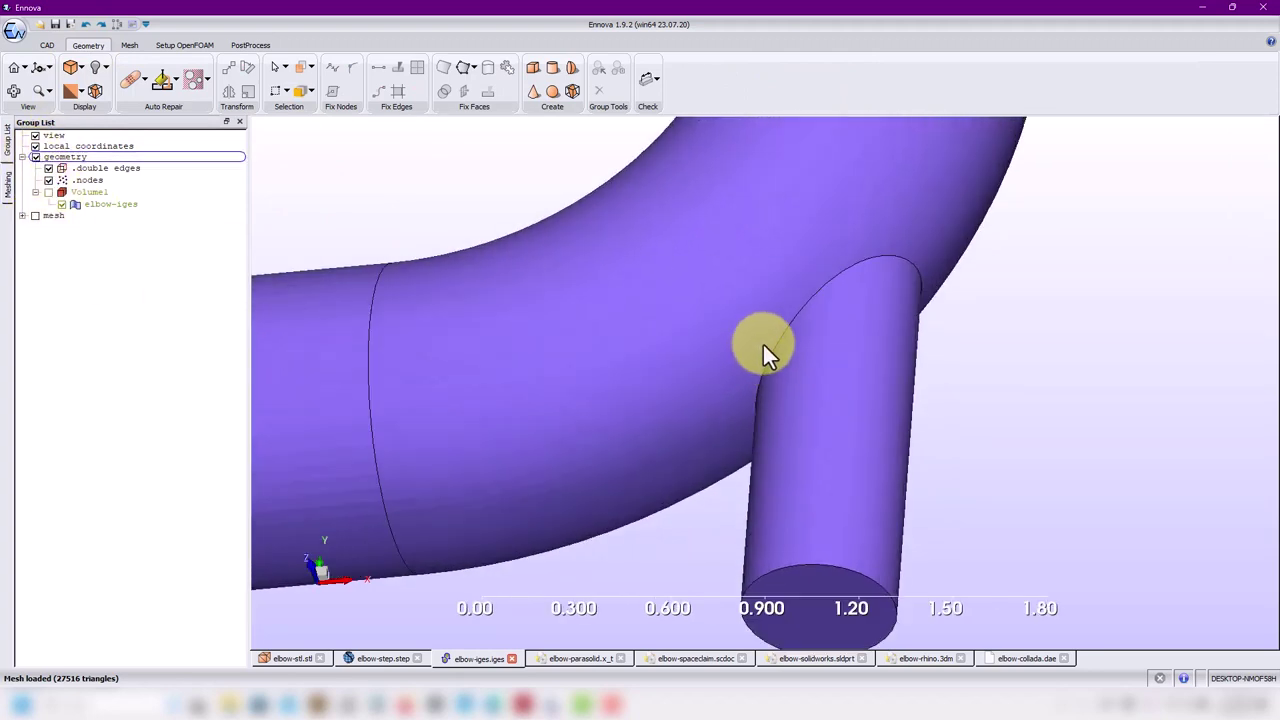
key(e)
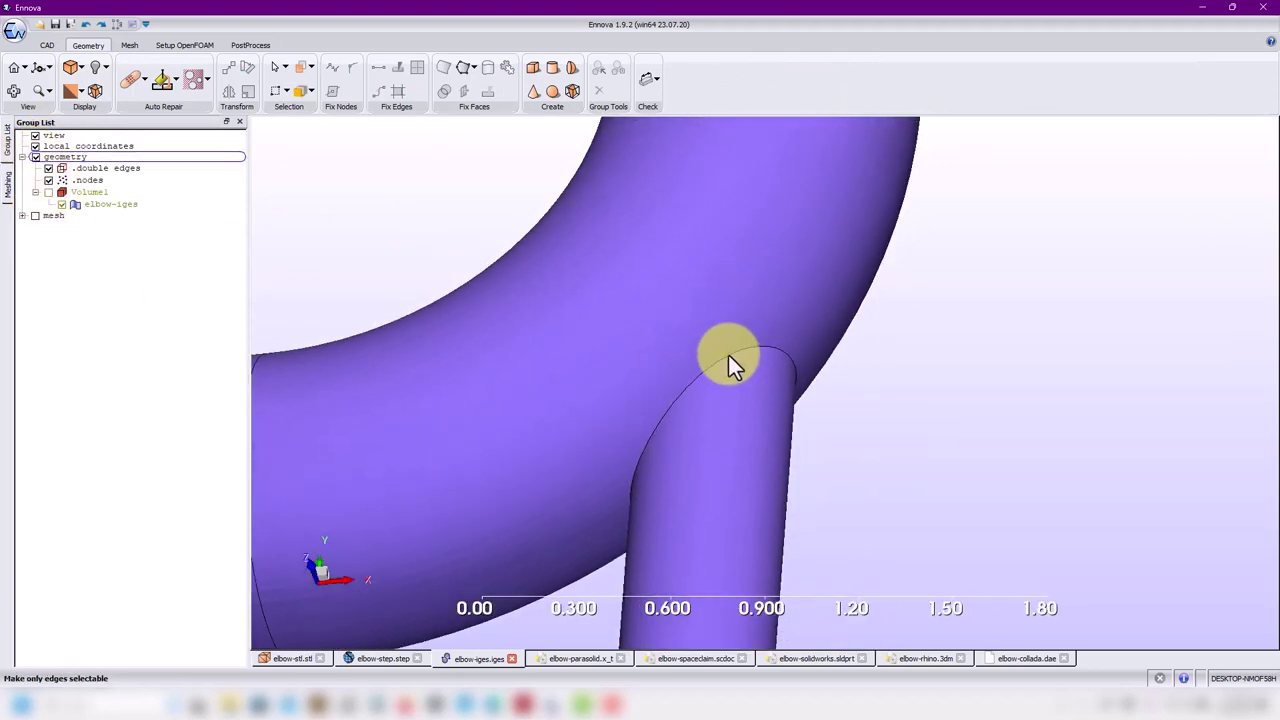
Step: Select the curved edge where the branch pipe meets the bend and view its edge mesh parameters without changing them
click(728, 354)
mouse_move(728, 354)
middle_down()
mouse_move(584, 357)
mouse_move(734, 351)
middle_up()
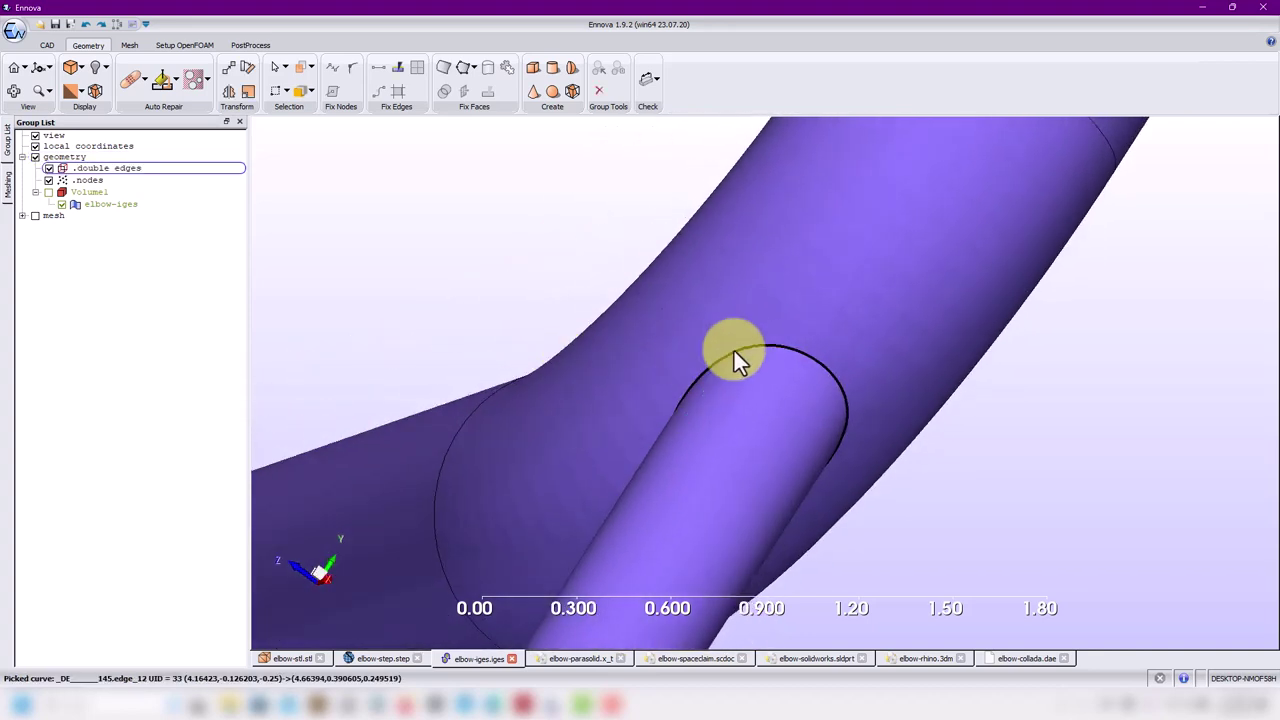
right_click(755, 358)
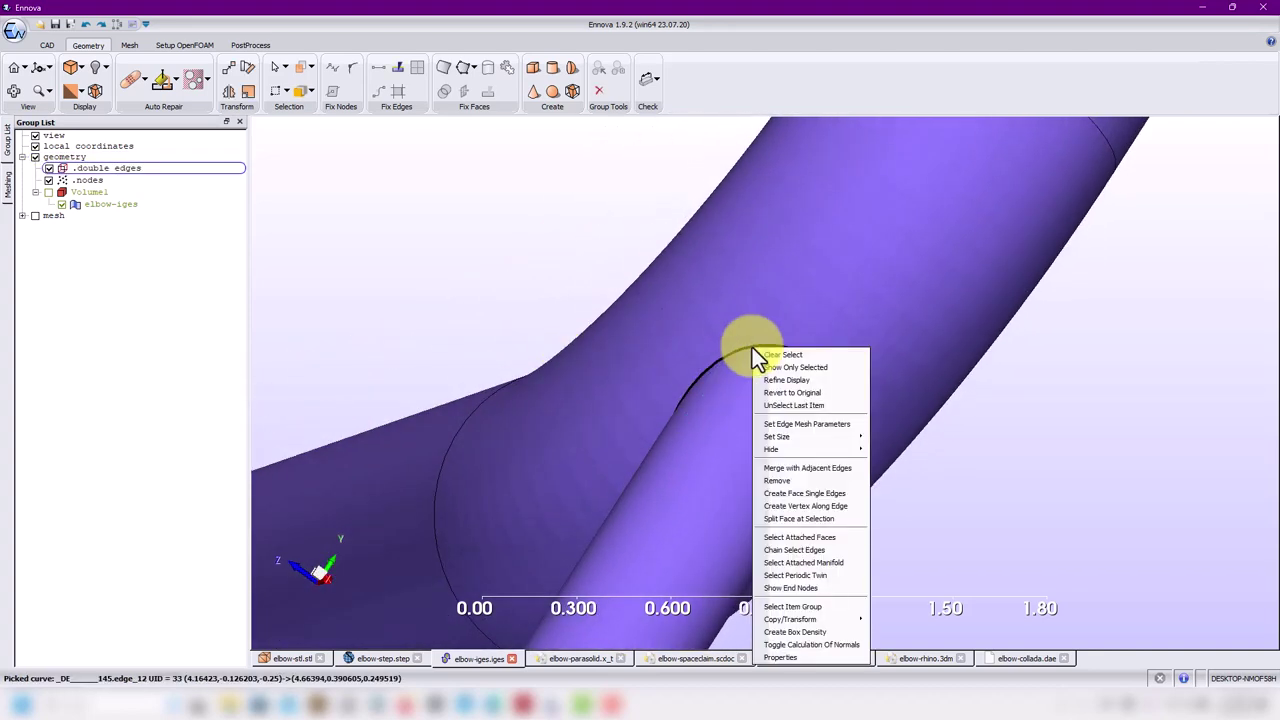
click(799, 425)
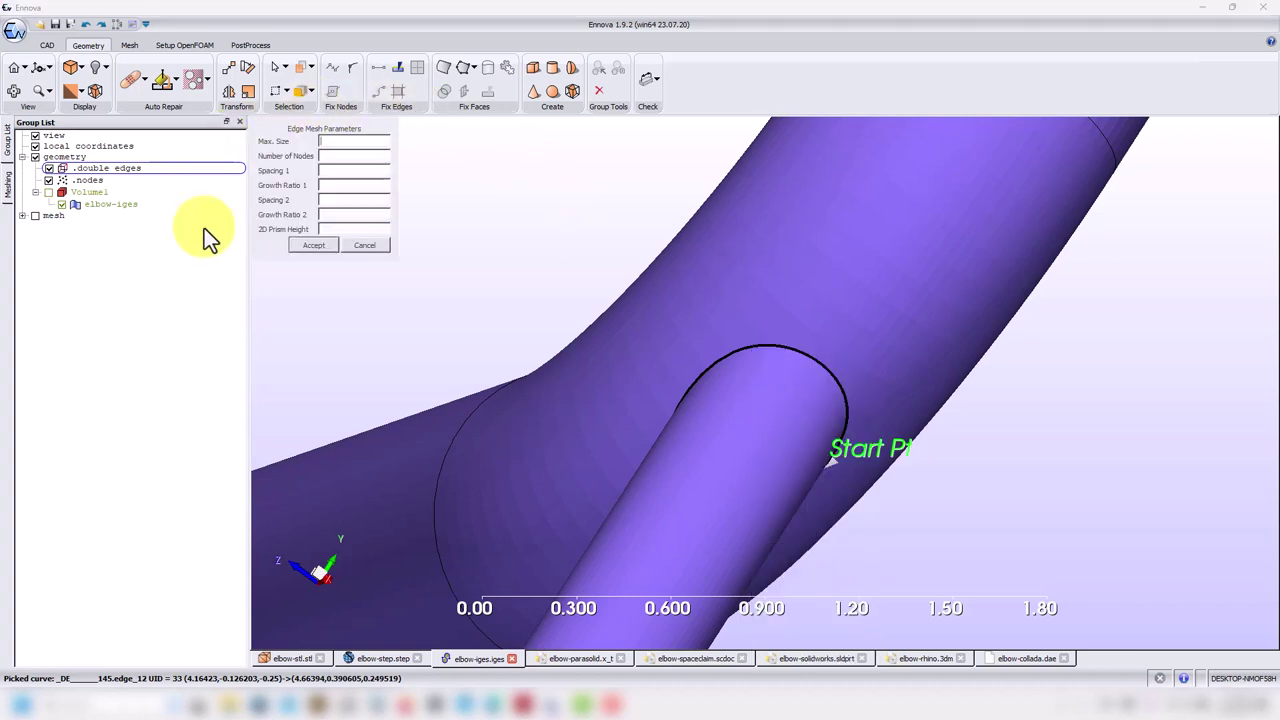
click(374, 247)
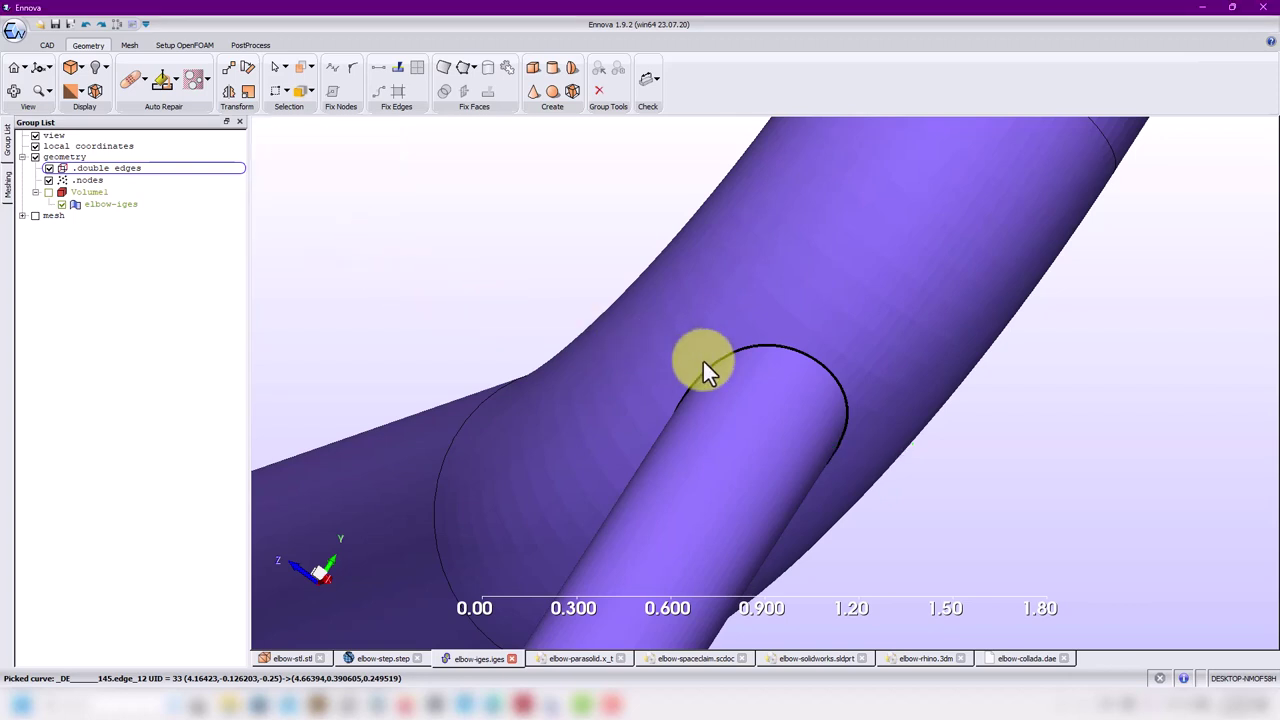
Step: Set the maximum mesh size of the selected branch junction edge to 0.01
right_click(744, 348)
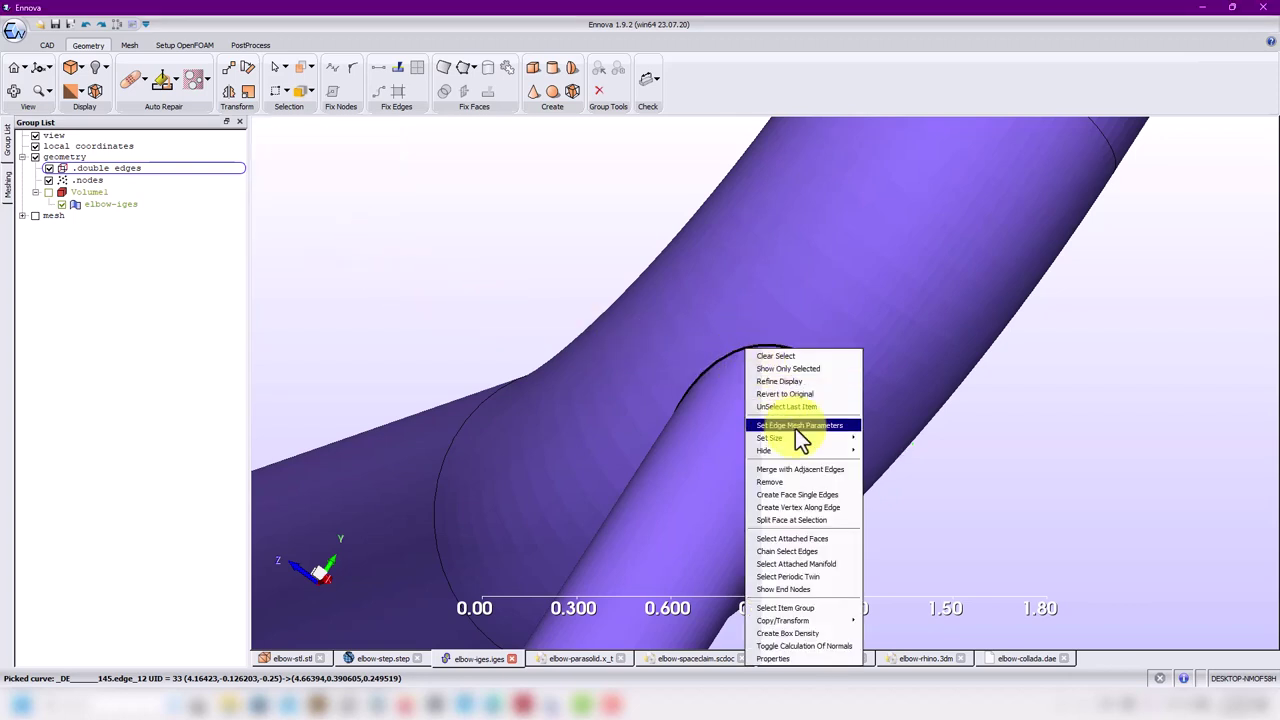
mouse_move(800, 437)
click(886, 439)
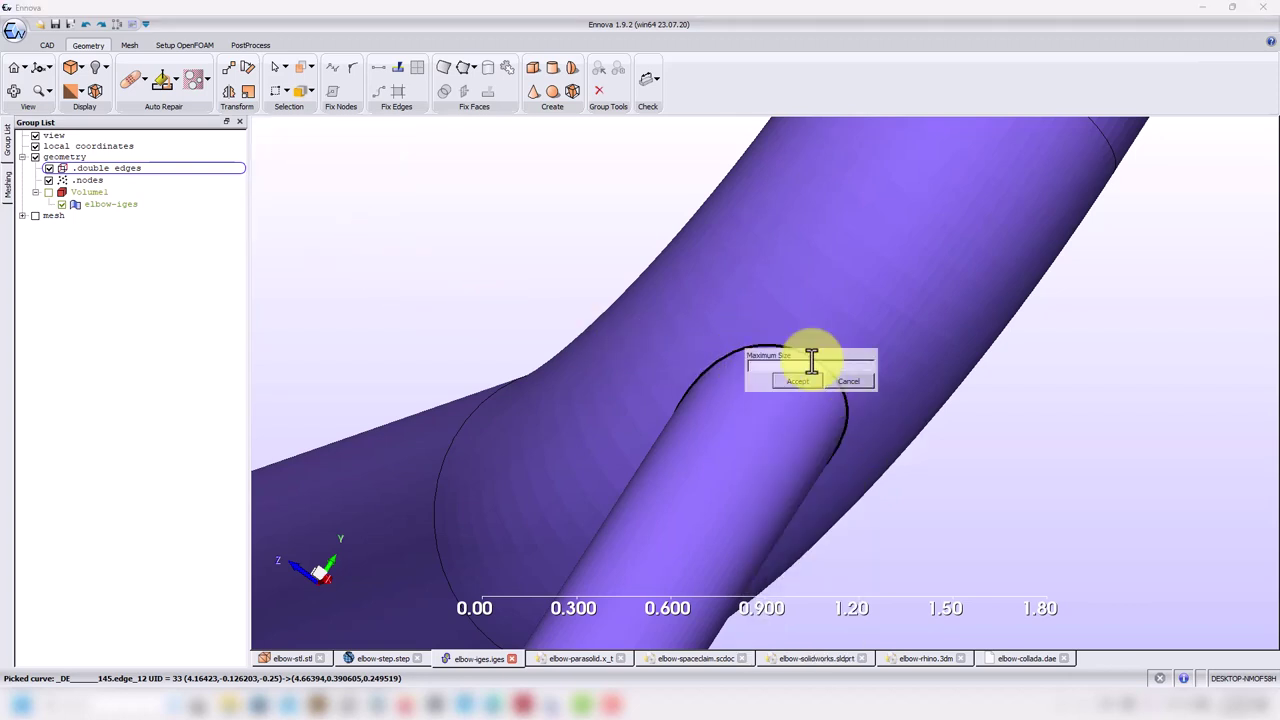
drag(878, 360, 1067, 423)
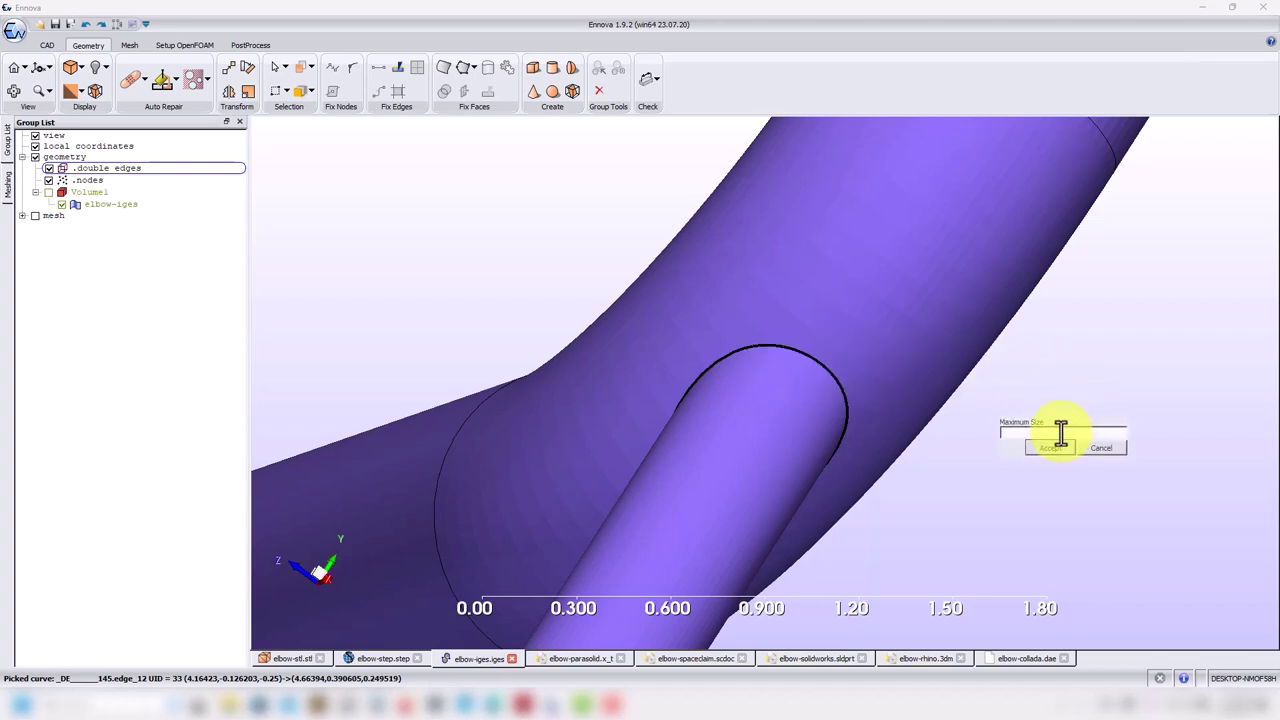
text(0.01)
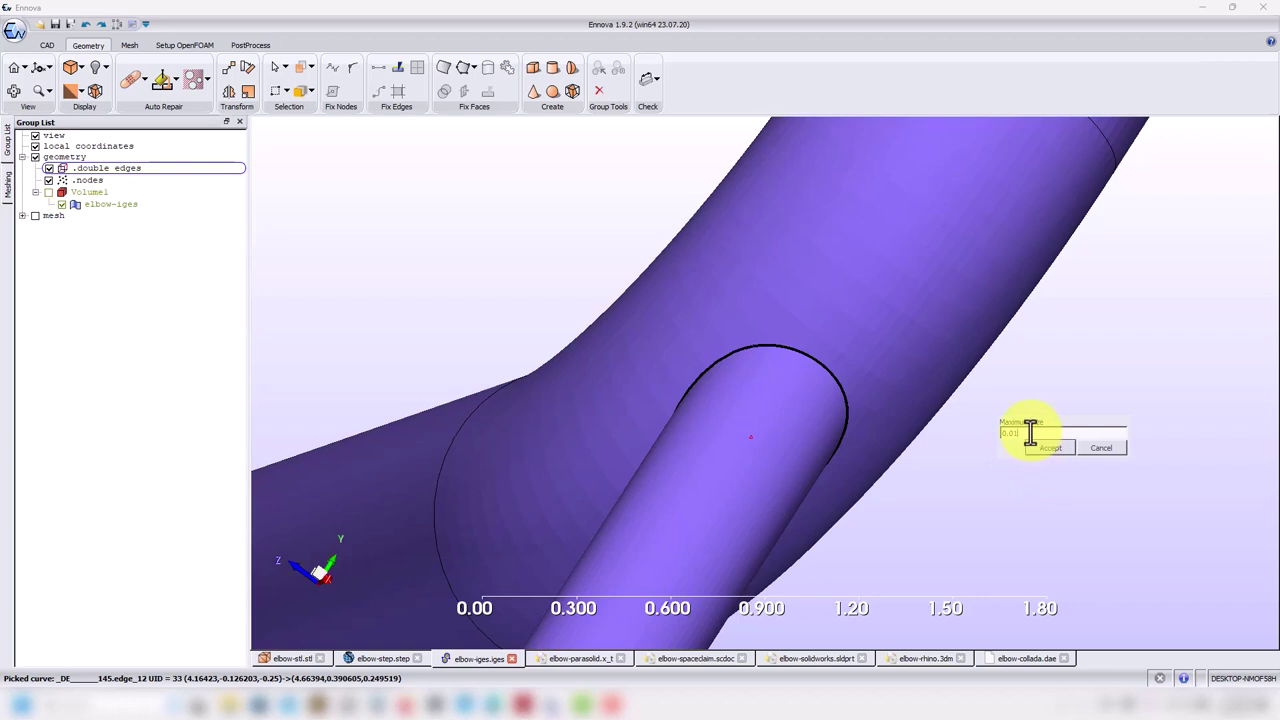
text(5)
key(BackSpace)
click(1045, 448)
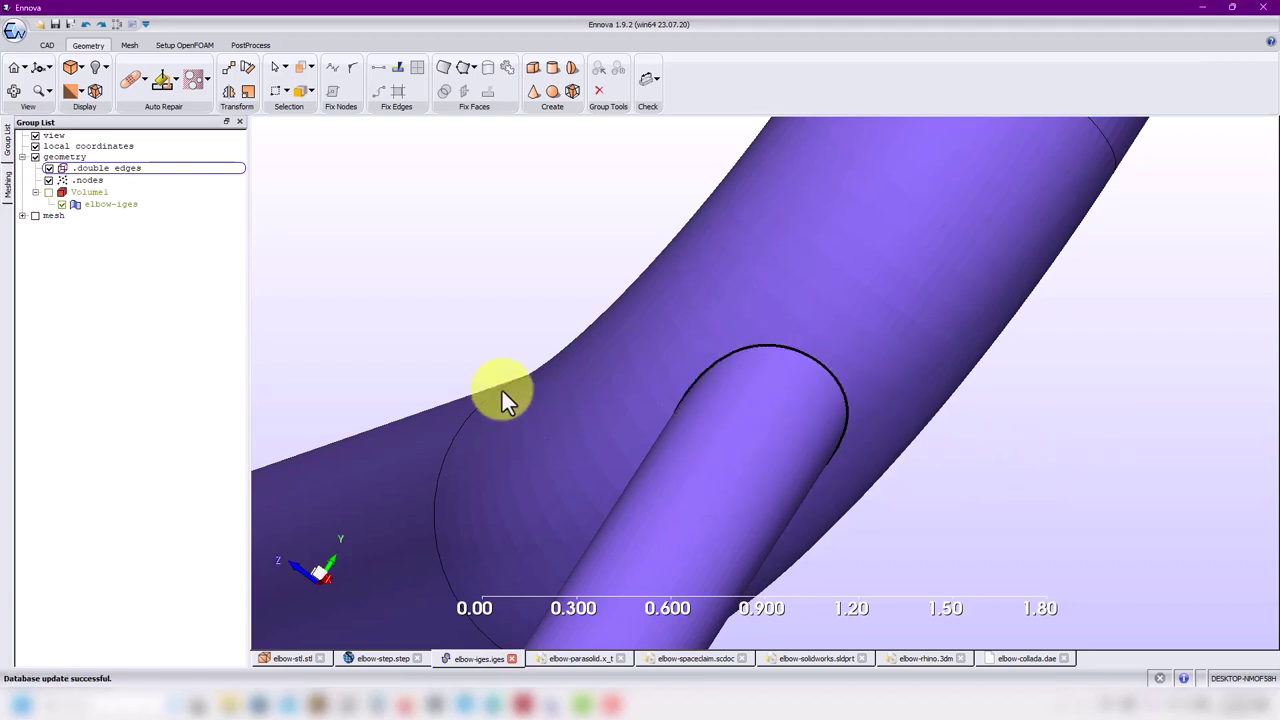
Step: Regenerate the elbow's surface mesh with the local size on the branch junction edge
scroll(501, 388, down, 6)
drag(516, 485, 588, 429)
click(129, 45)
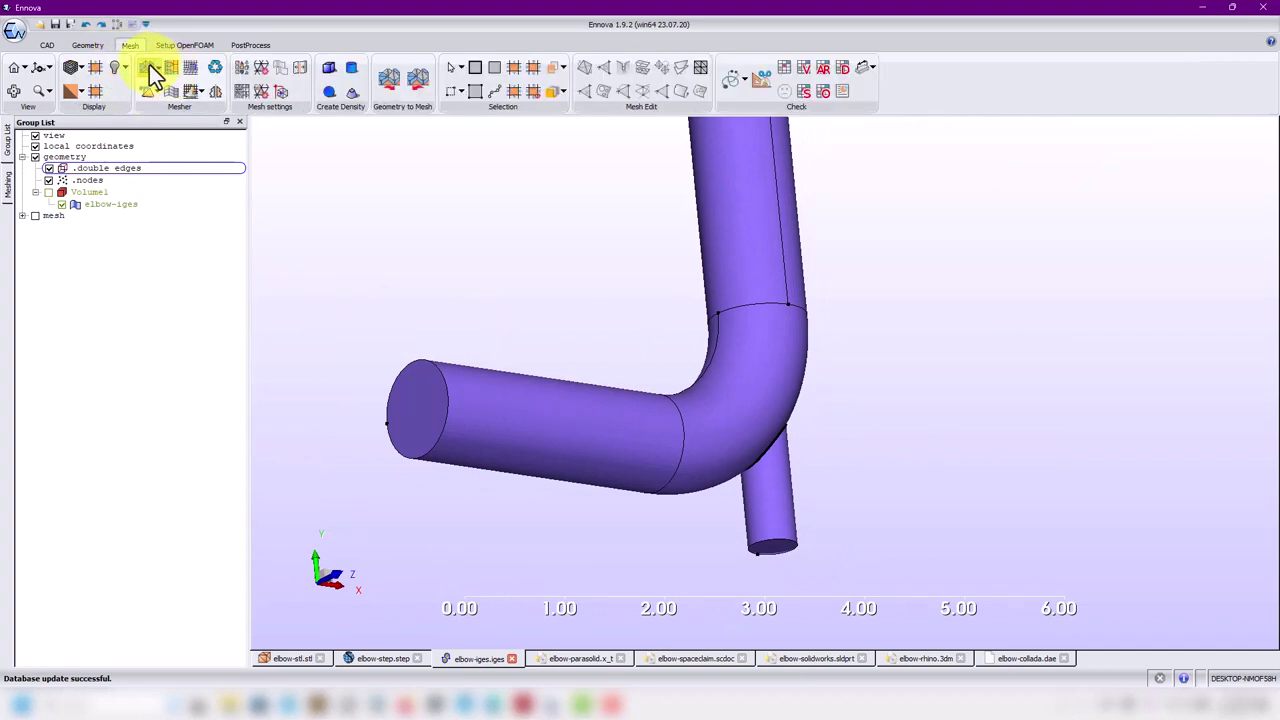
click(148, 67)
click(594, 372)
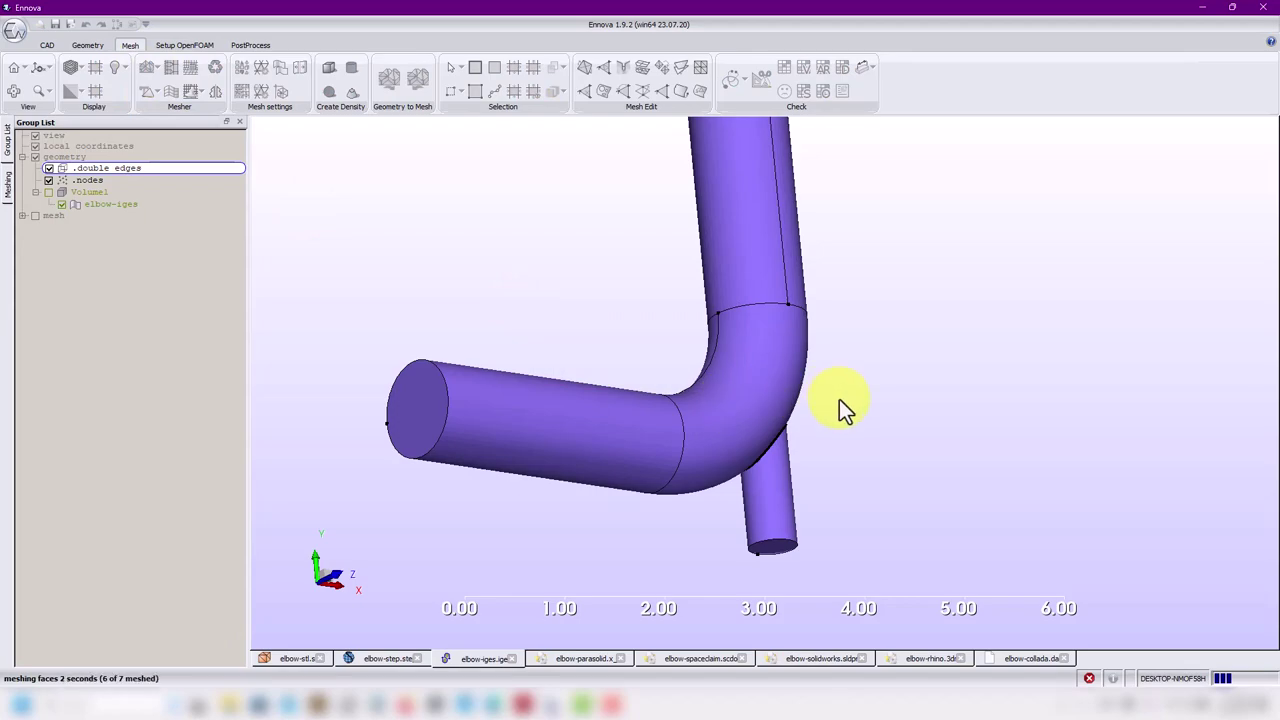
Step: Examine the mesh refinement around the branch junction and the transition to the rest of the elbow
scroll(782, 438, up, 5)
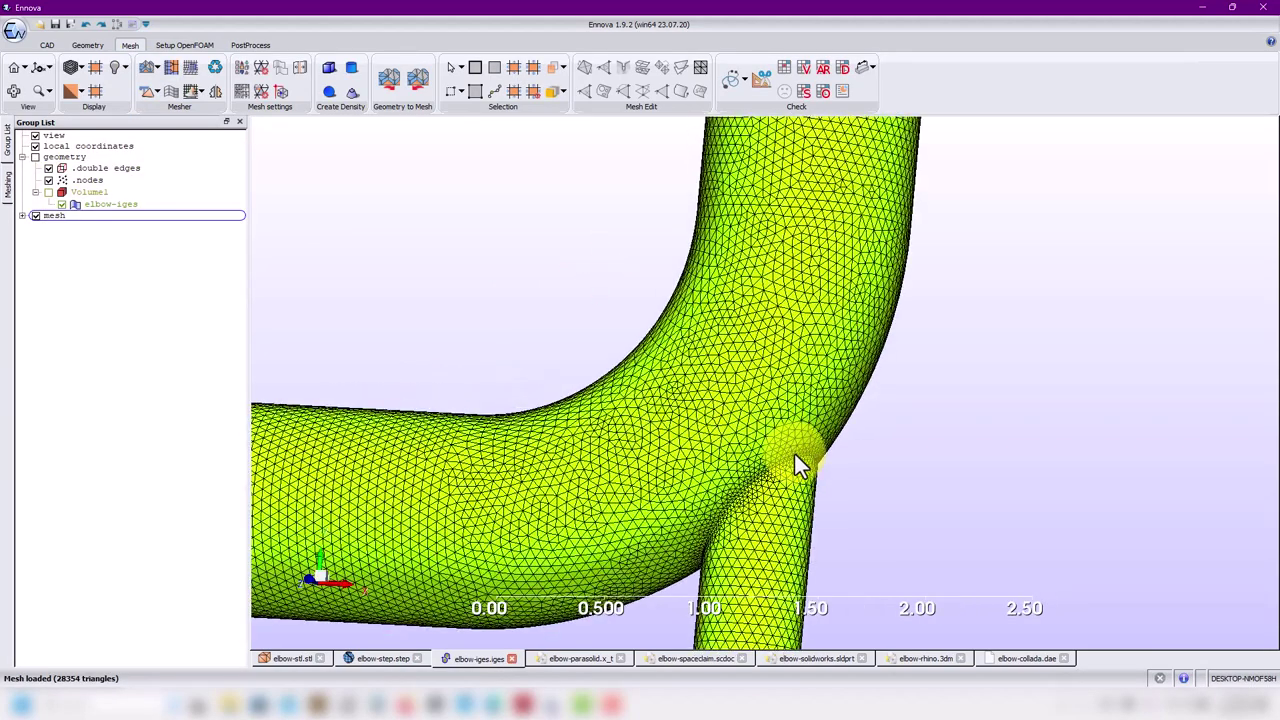
scroll(794, 453, up, 5)
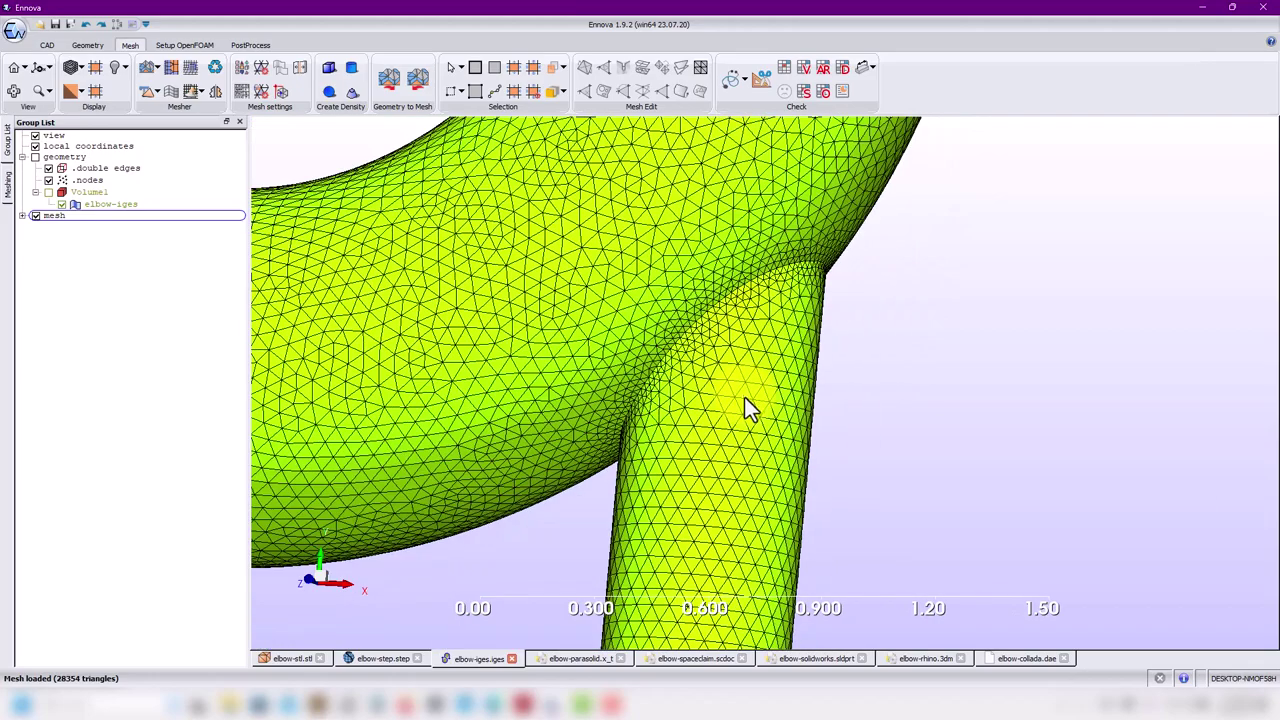
scroll(744, 397, down, 3)
middle_drag(663, 400, 677, 420)
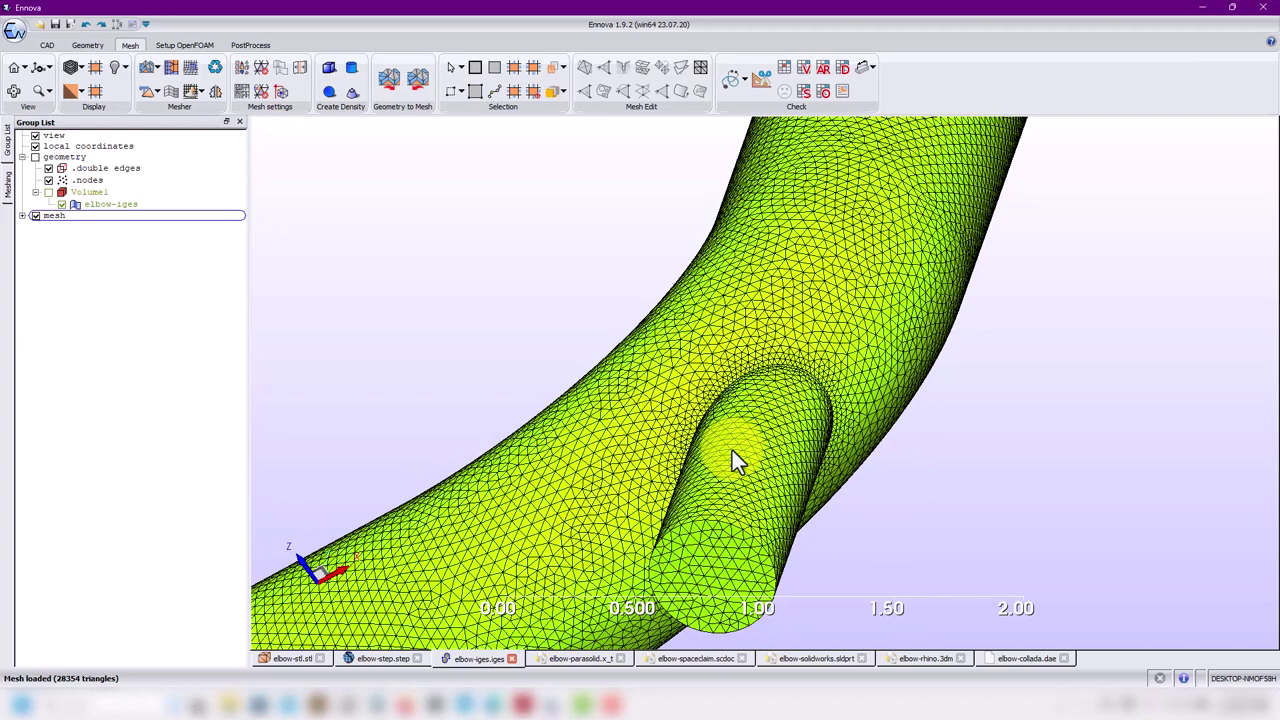
scroll(732, 450, down, 6)
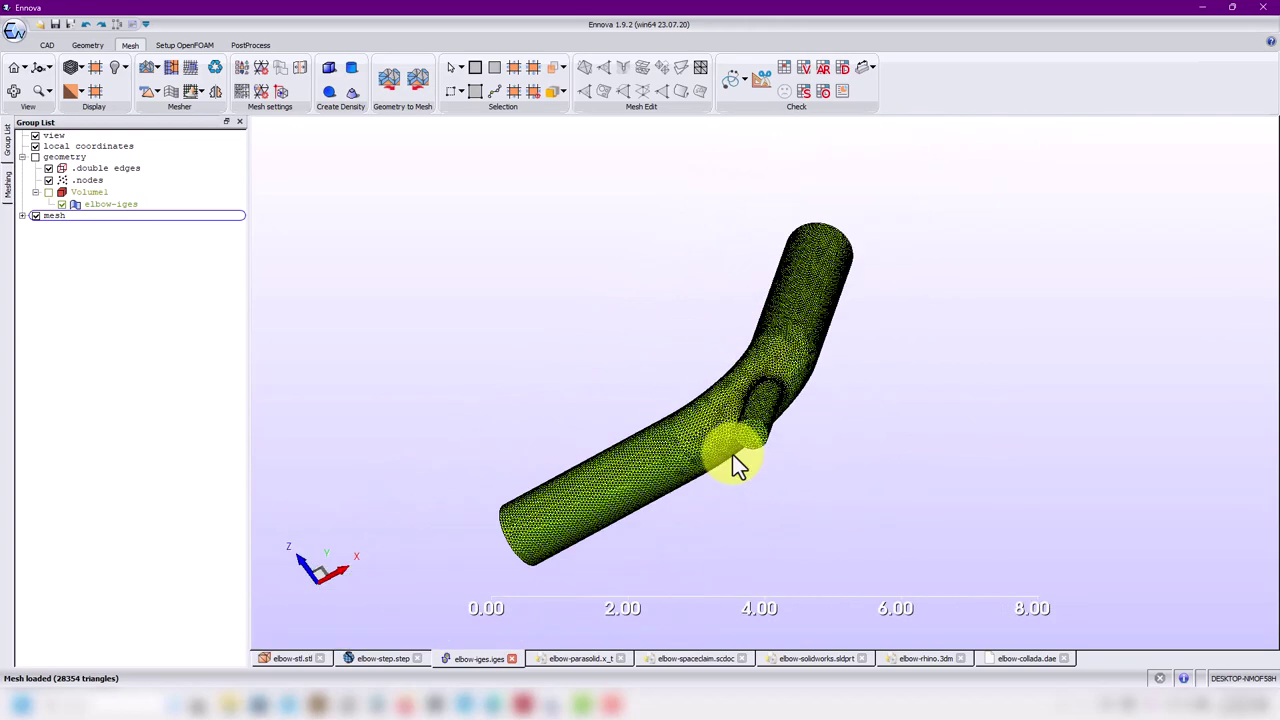
middle_drag(470, 262, 800, 437)
scroll(758, 360, up, 3)
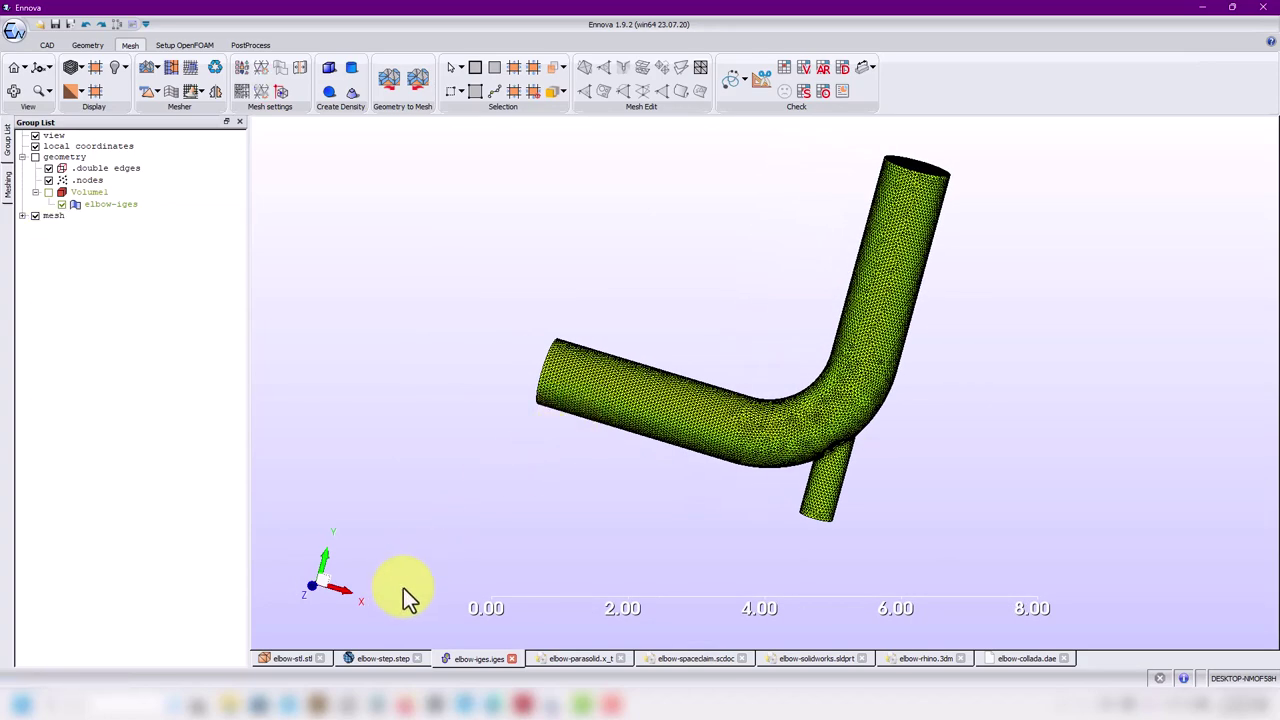
Step: Delete the existing elbow mesh and accept the deletion
right_click(53, 216)
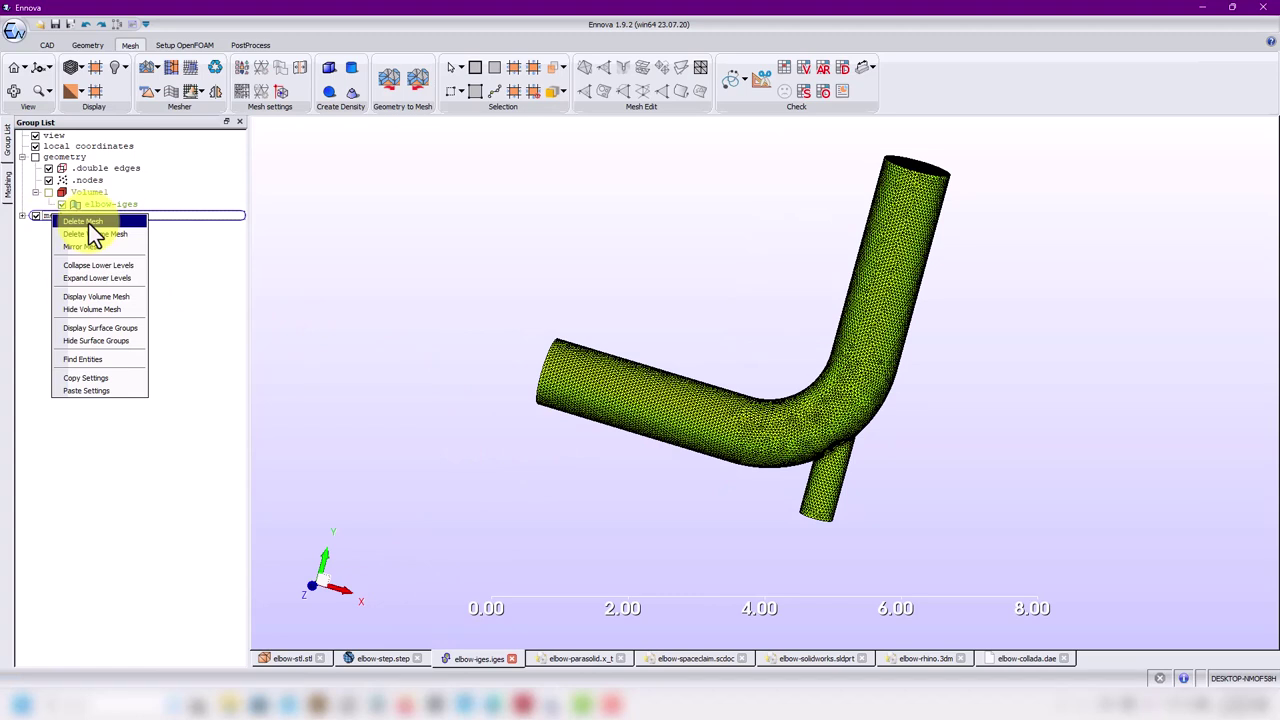
click(88, 222)
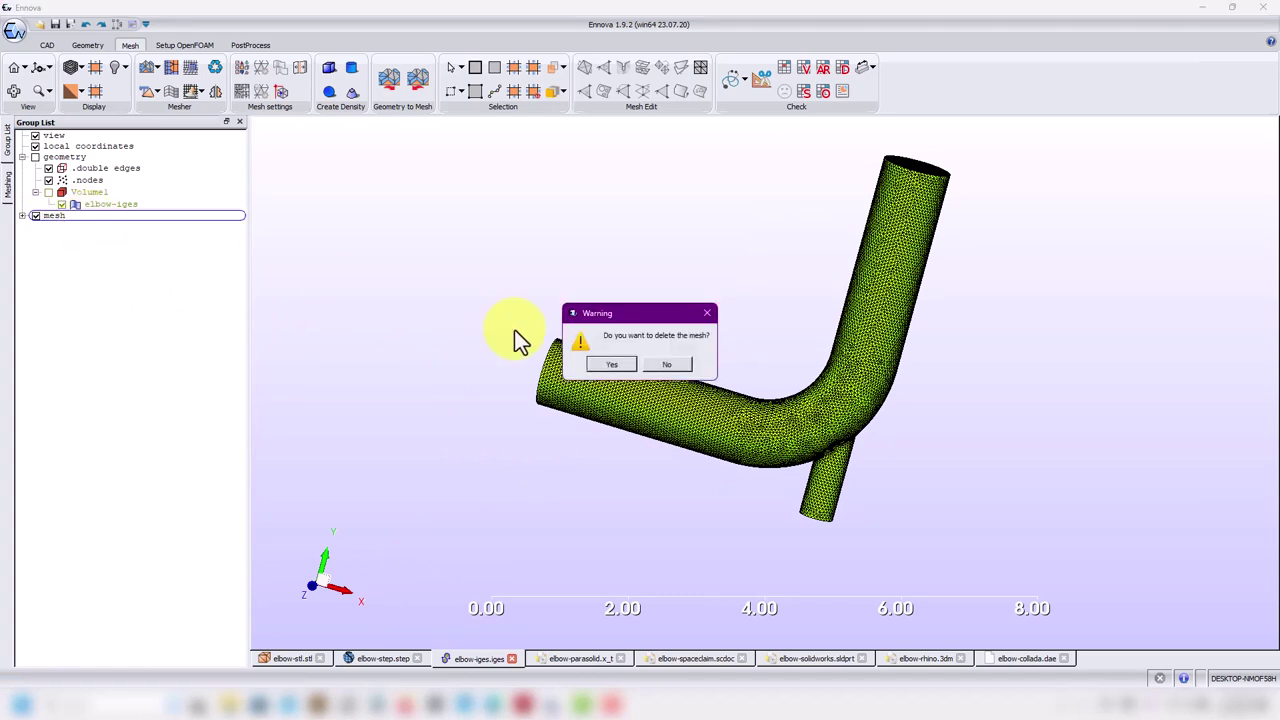
click(612, 365)
Step: Move the end face of the horizontal main pipe to a new group named inelt1
drag(551, 363, 662, 405)
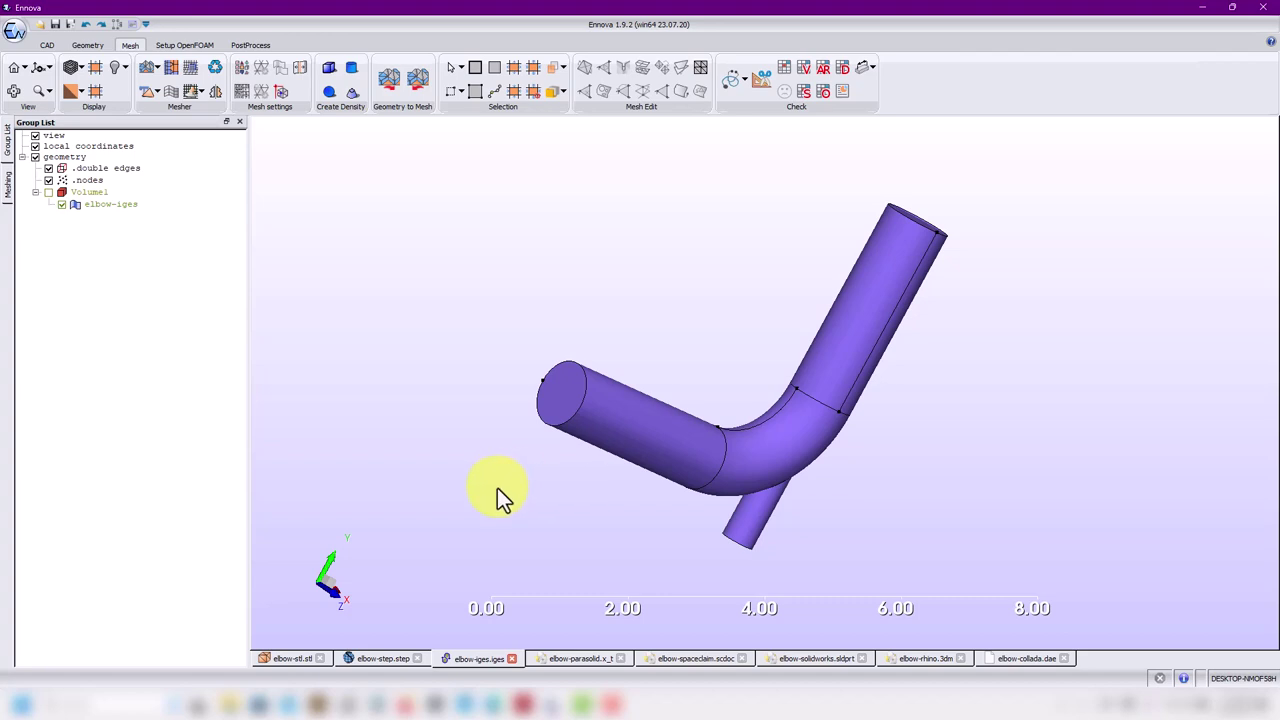
click(563, 403)
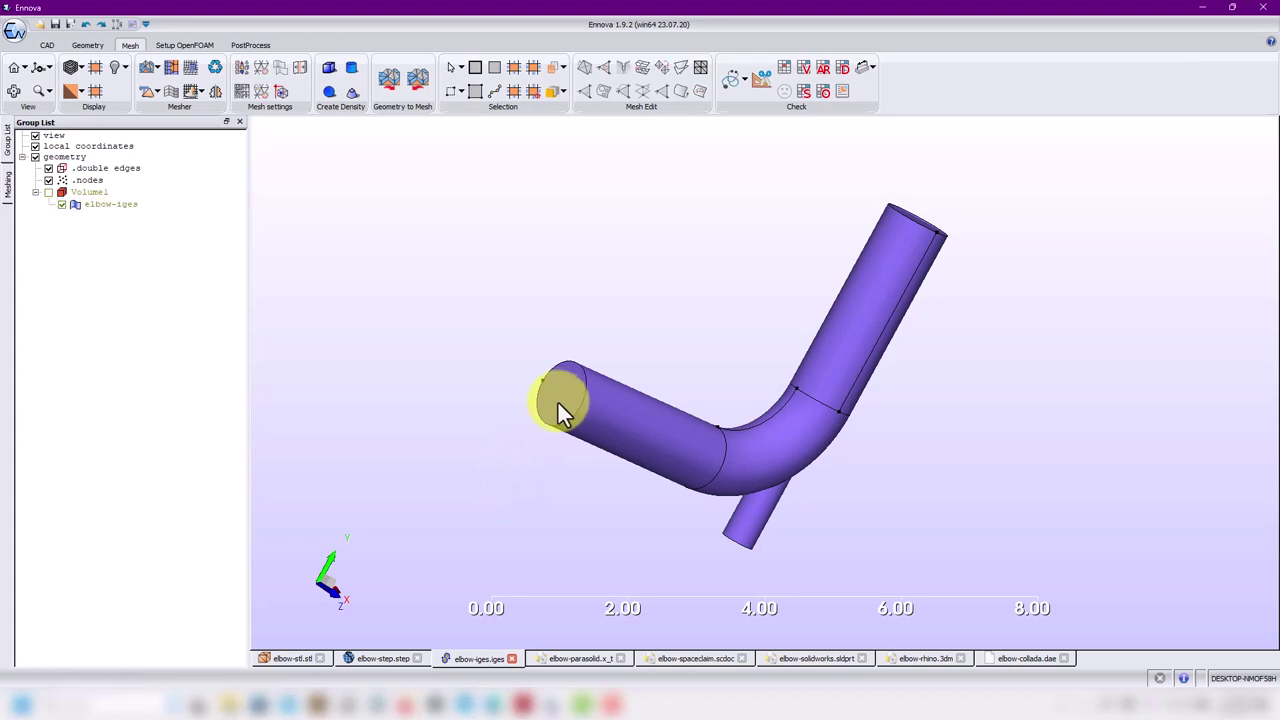
click(558, 403)
right_click(557, 400)
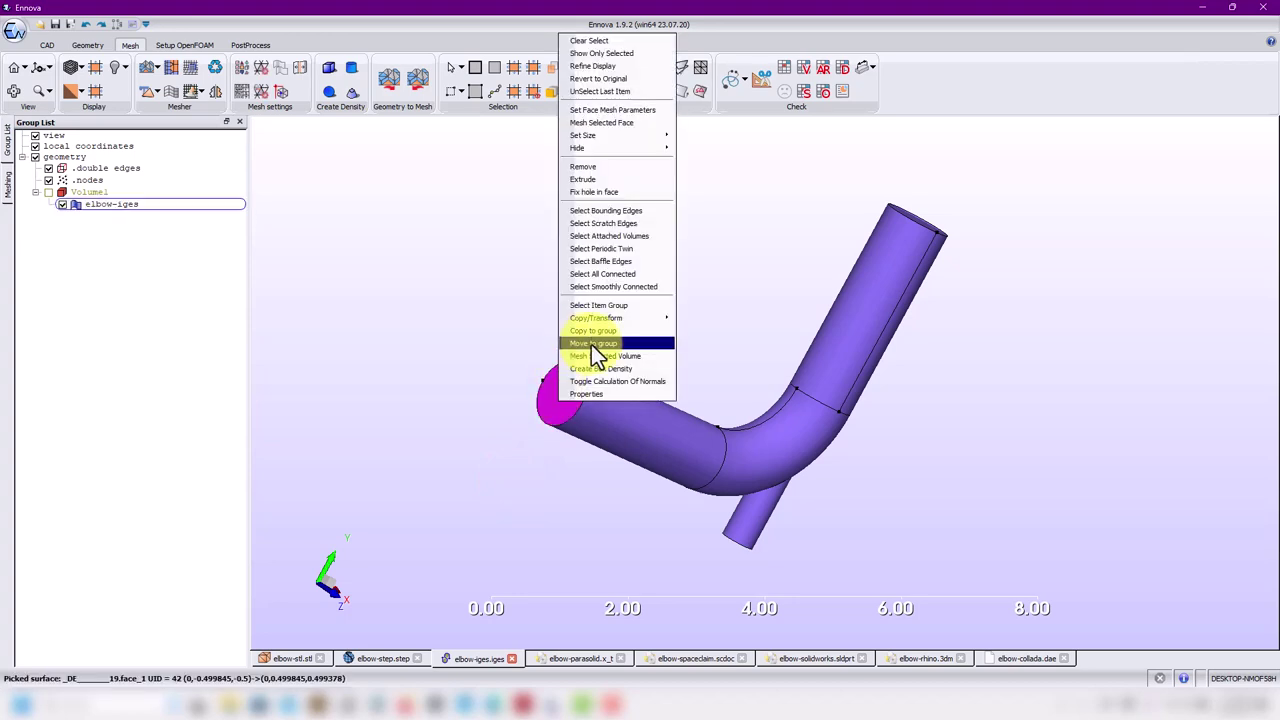
click(591, 344)
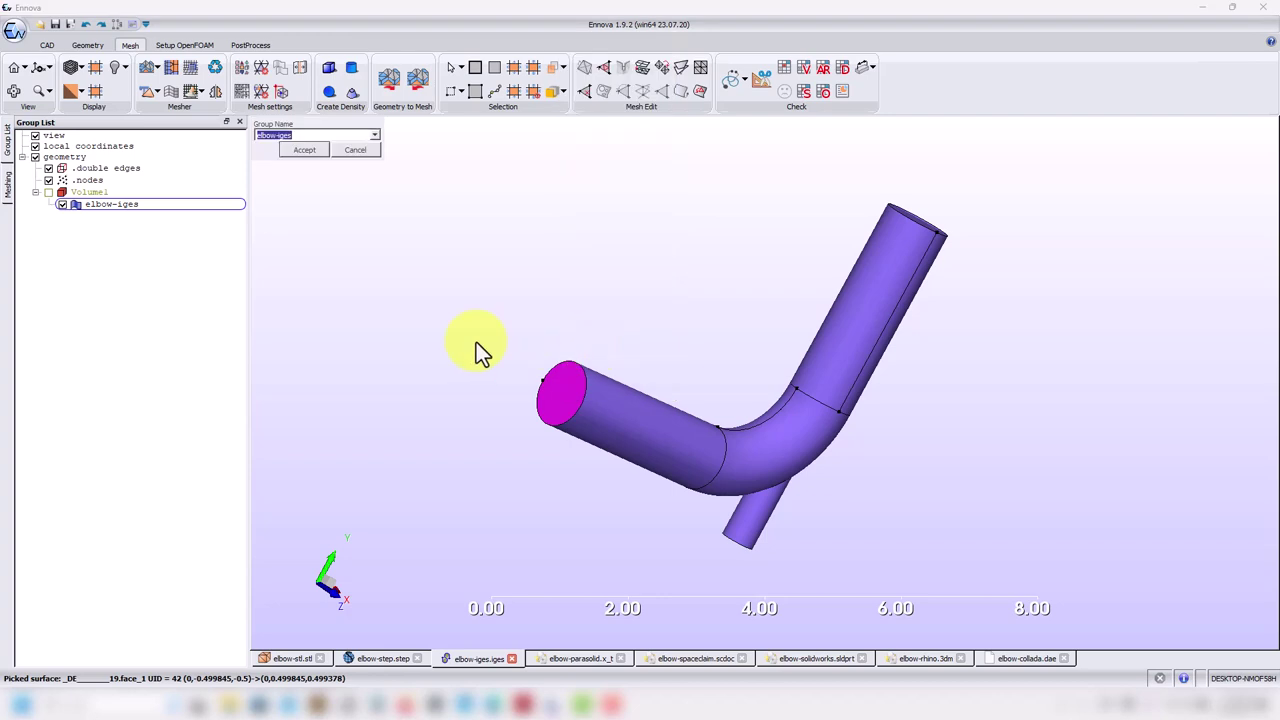
text(inlet1)
key(Return)
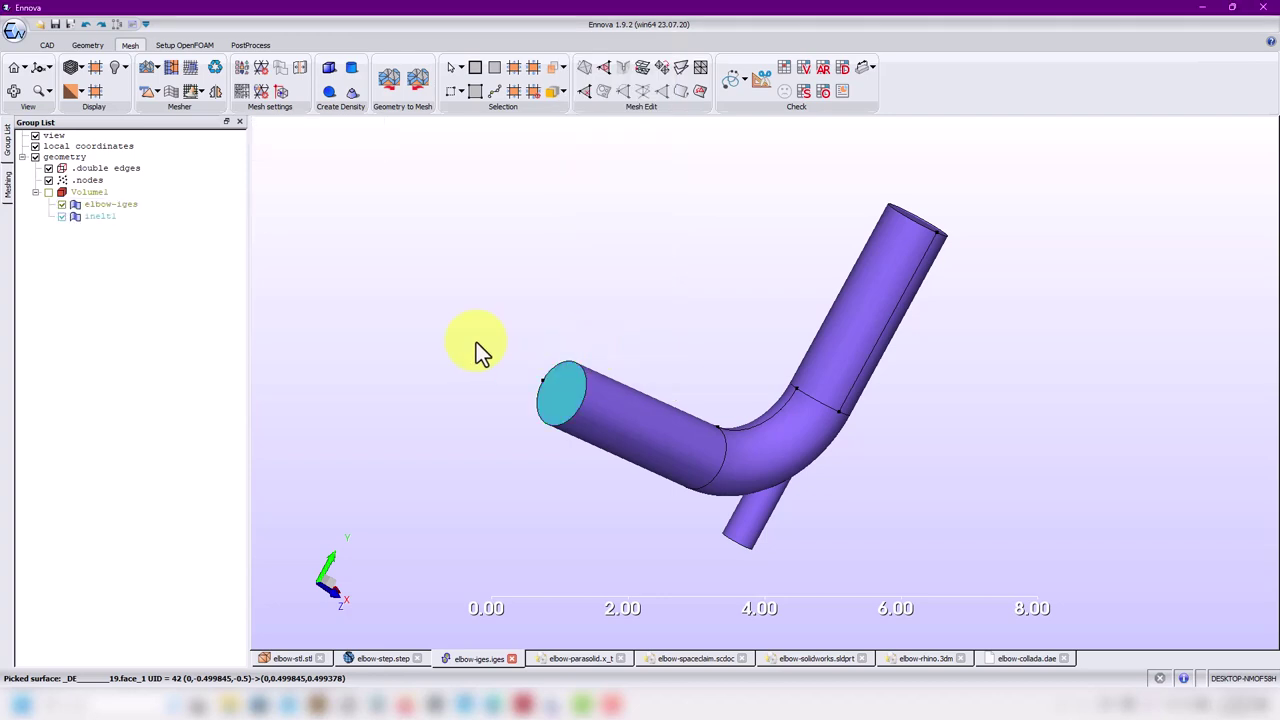
Step: Move the end face of the vertical main pipe to a new group named outlet
middle_drag(672, 357, 876, 238)
click(902, 225)
right_click(902, 225)
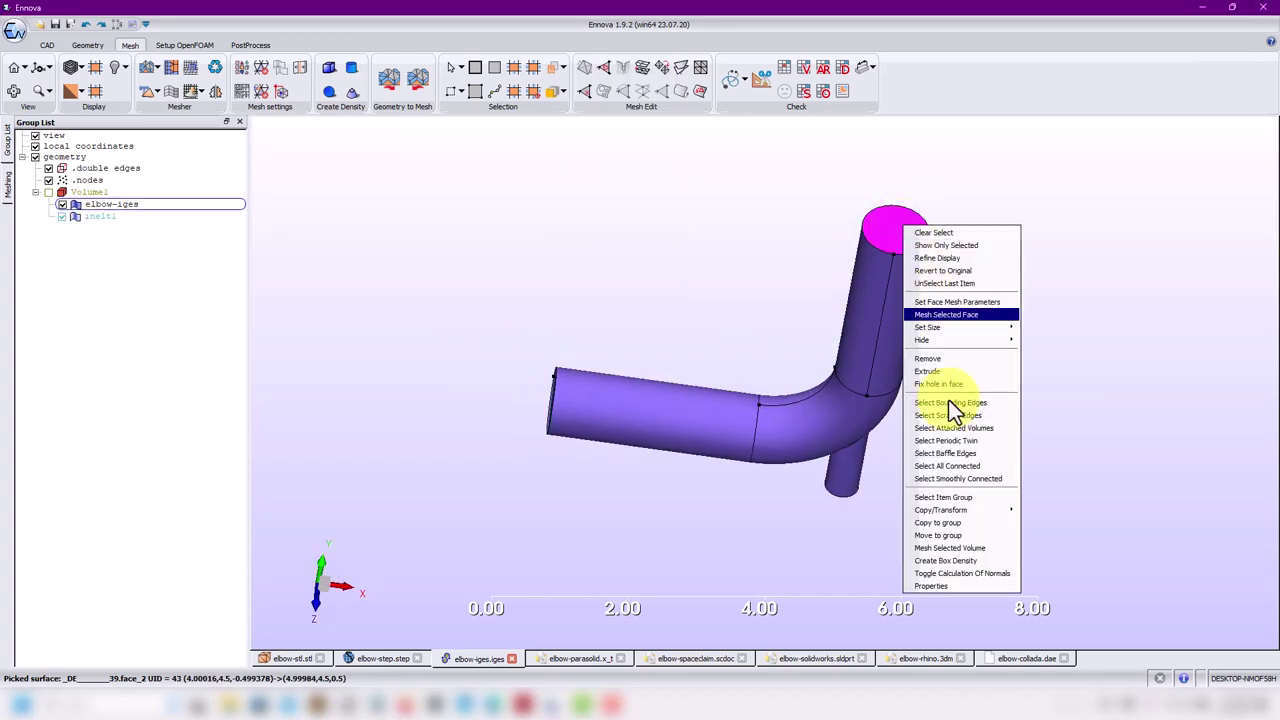
click(978, 535)
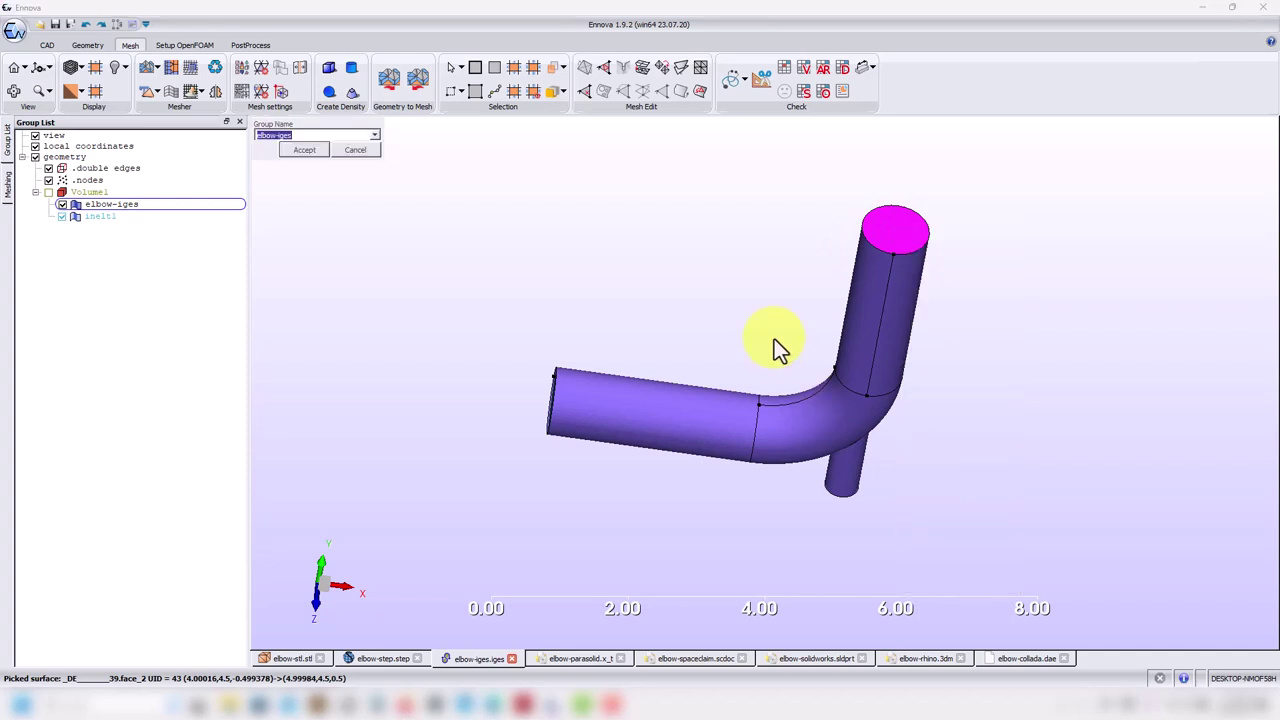
text(inlet)
key(BackSpace)
key(BackSpace)
key(BackSpace)
key(BackSpace)
key(BackSpace)
text(outlet)
key(Return)
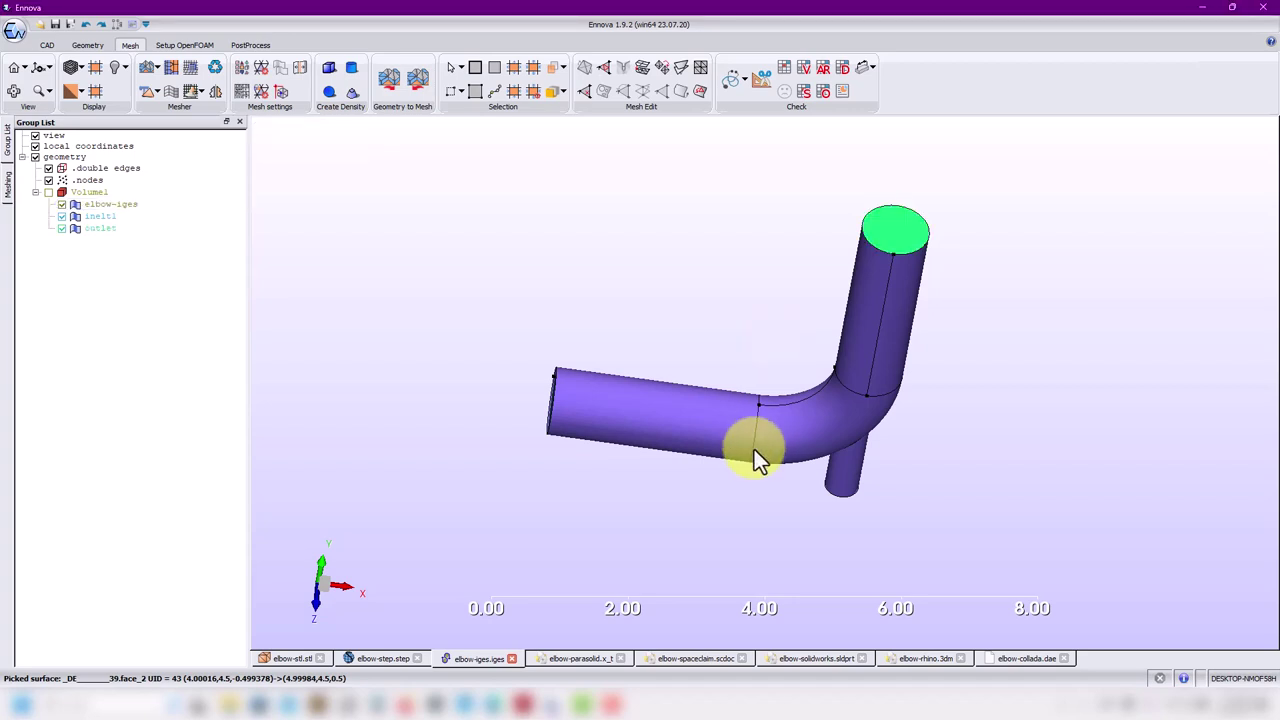
Step: Move the end face of the small branch pipe to a new group named inlet2
drag(754, 449, 618, 238)
scroll(732, 353, up, 4)
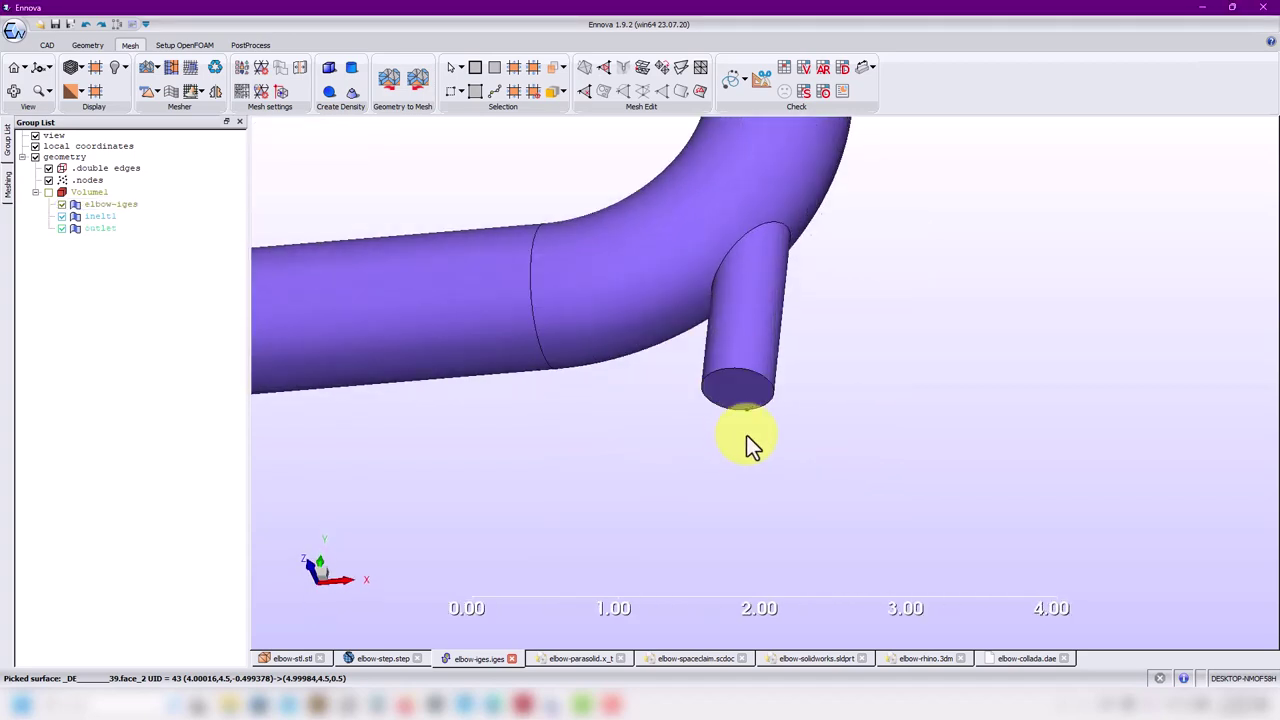
right_click(754, 387)
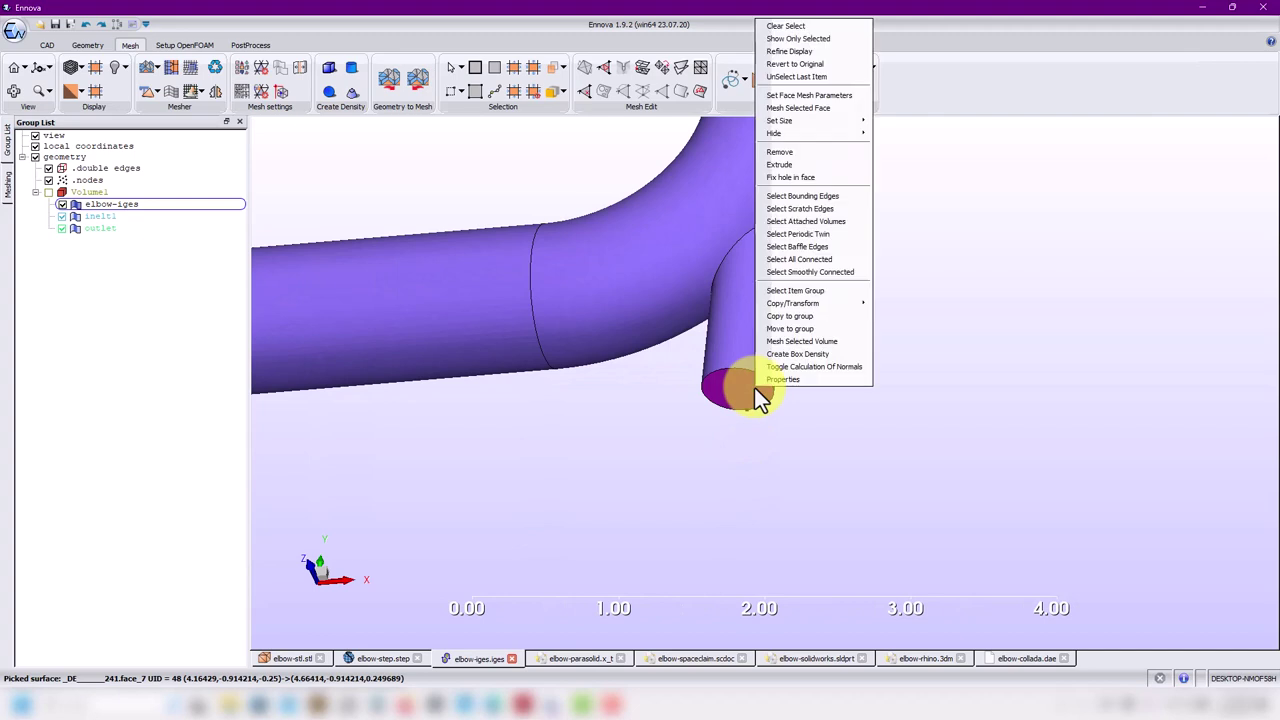
click(822, 331)
text(inlet2)
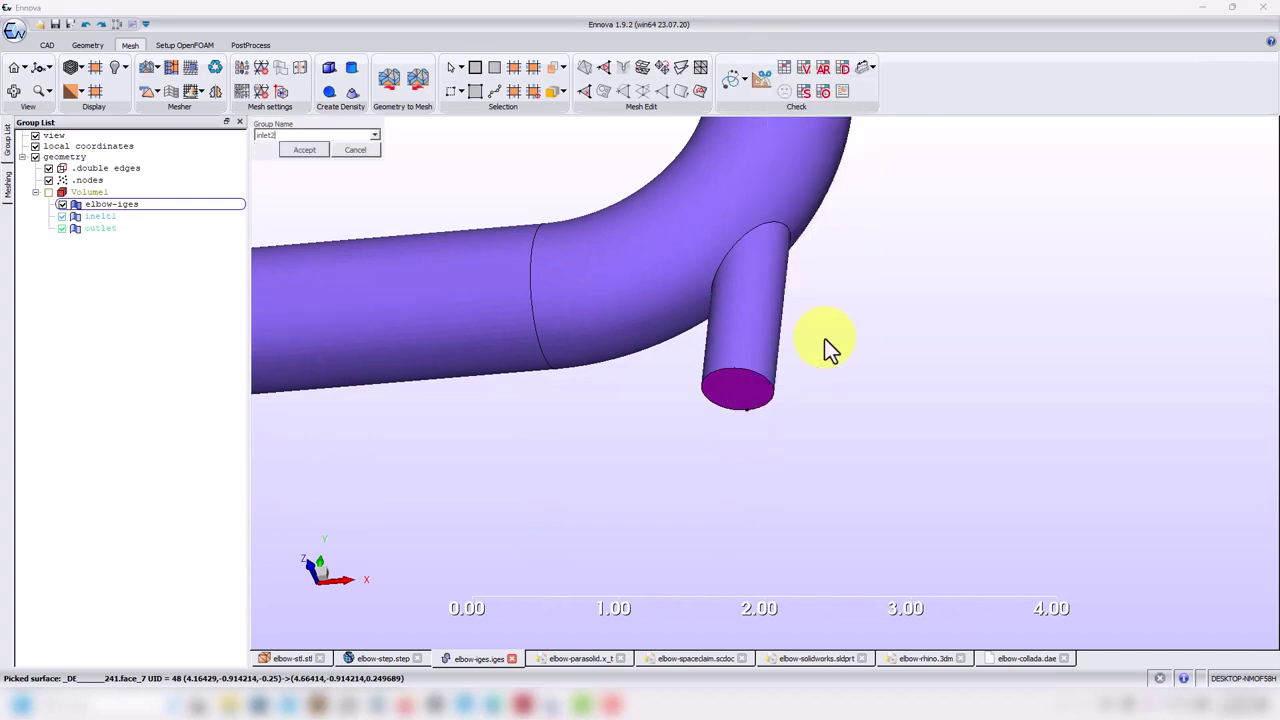
key(Return)
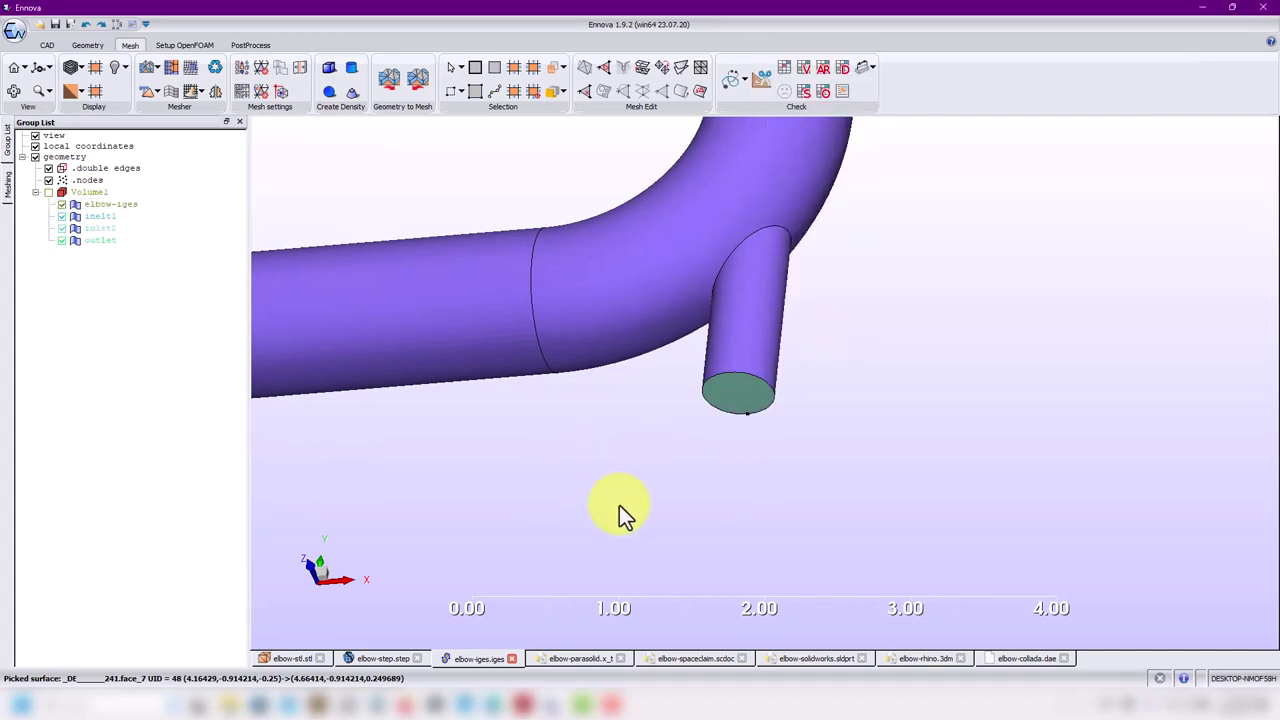
Step: Generate the surface mesh of the elbow with its newly grouped inlet and outlet faces
scroll(475, 500, down, 3)
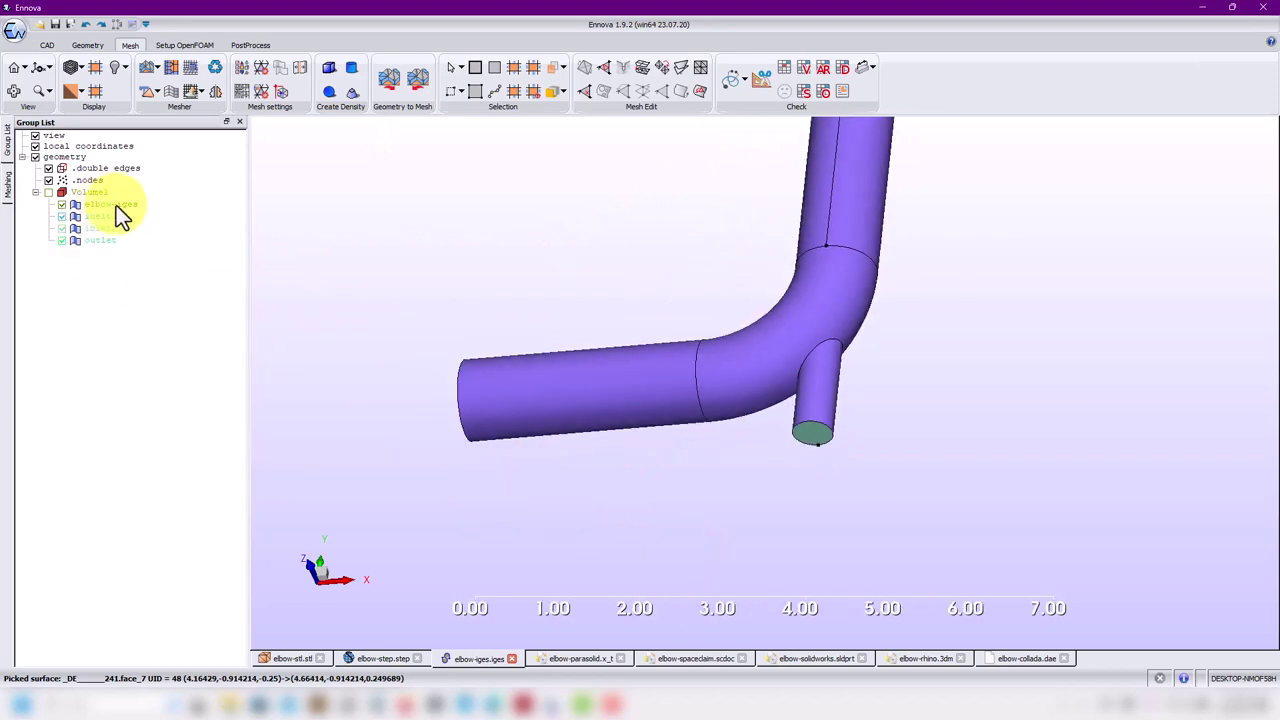
middle_drag(505, 360, 654, 443)
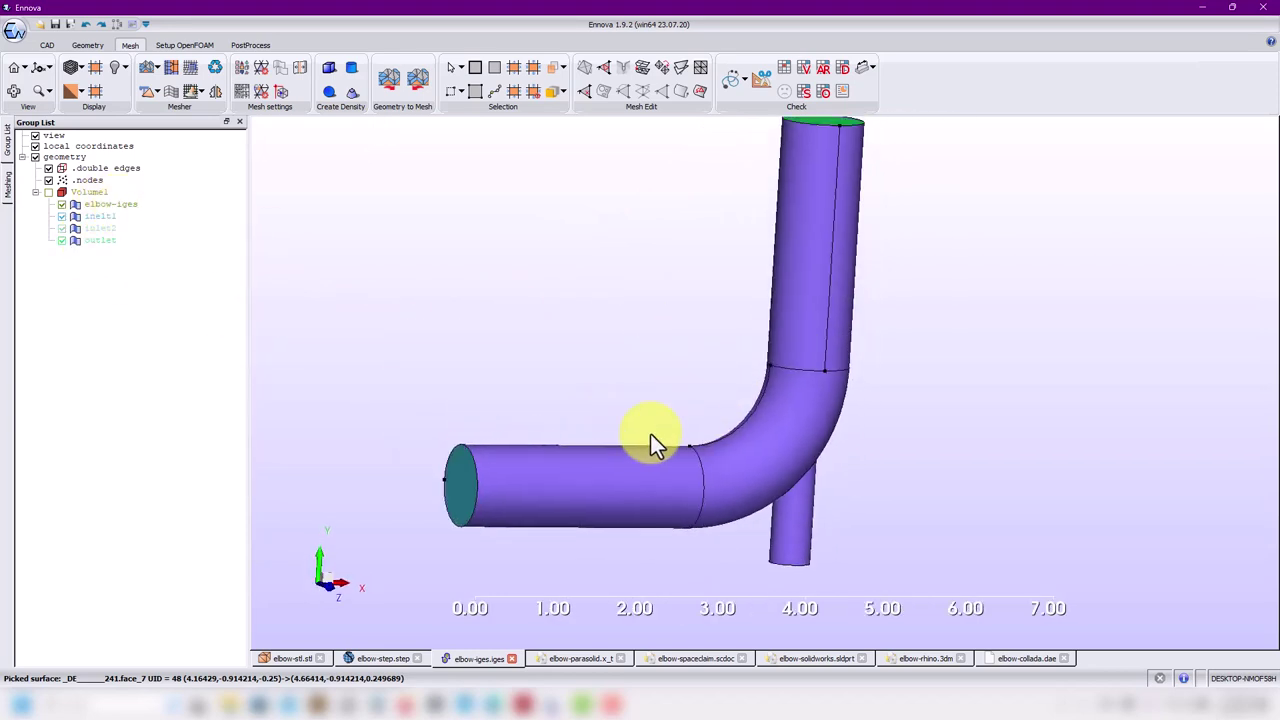
scroll(688, 378, up, 2)
scroll(684, 385, down, 3)
middle_drag(684, 391, 656, 399)
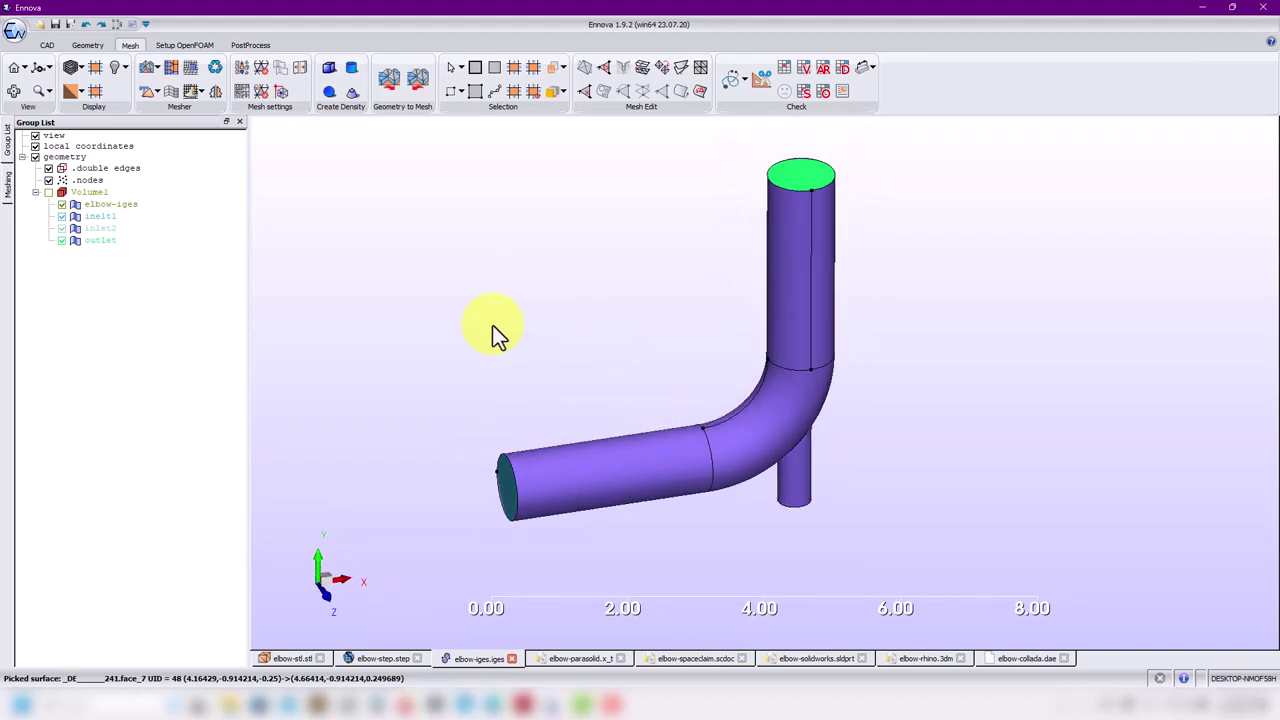
click(150, 69)
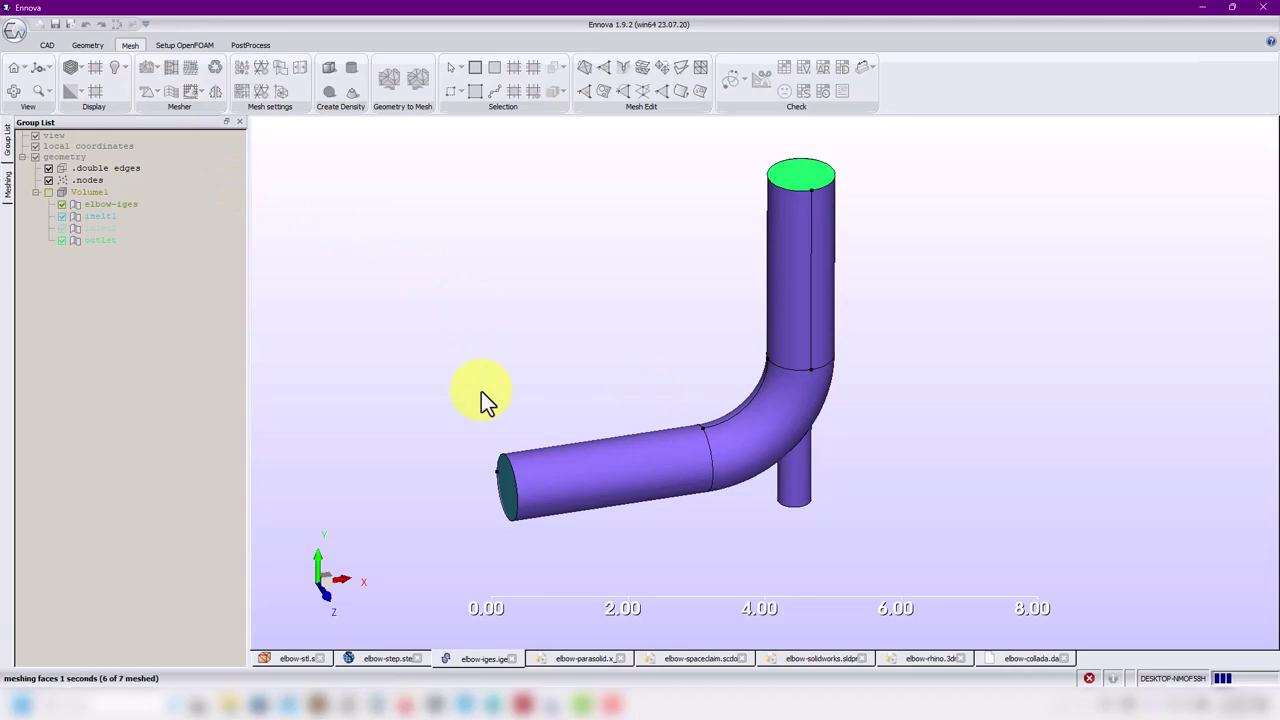
middle_drag(683, 276, 436, 206)
click(14, 67)
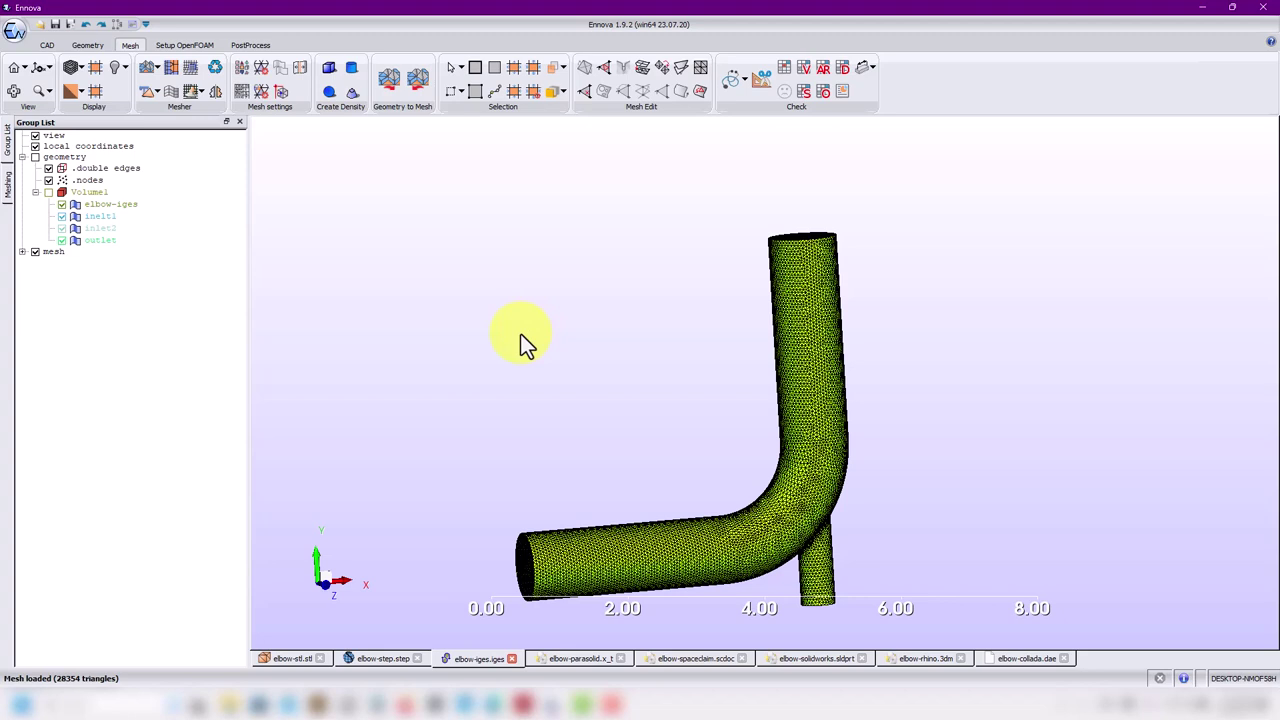
Step: Hide the elbow's mesh and show its geometry instead
middle_drag(565, 383, 560, 298)
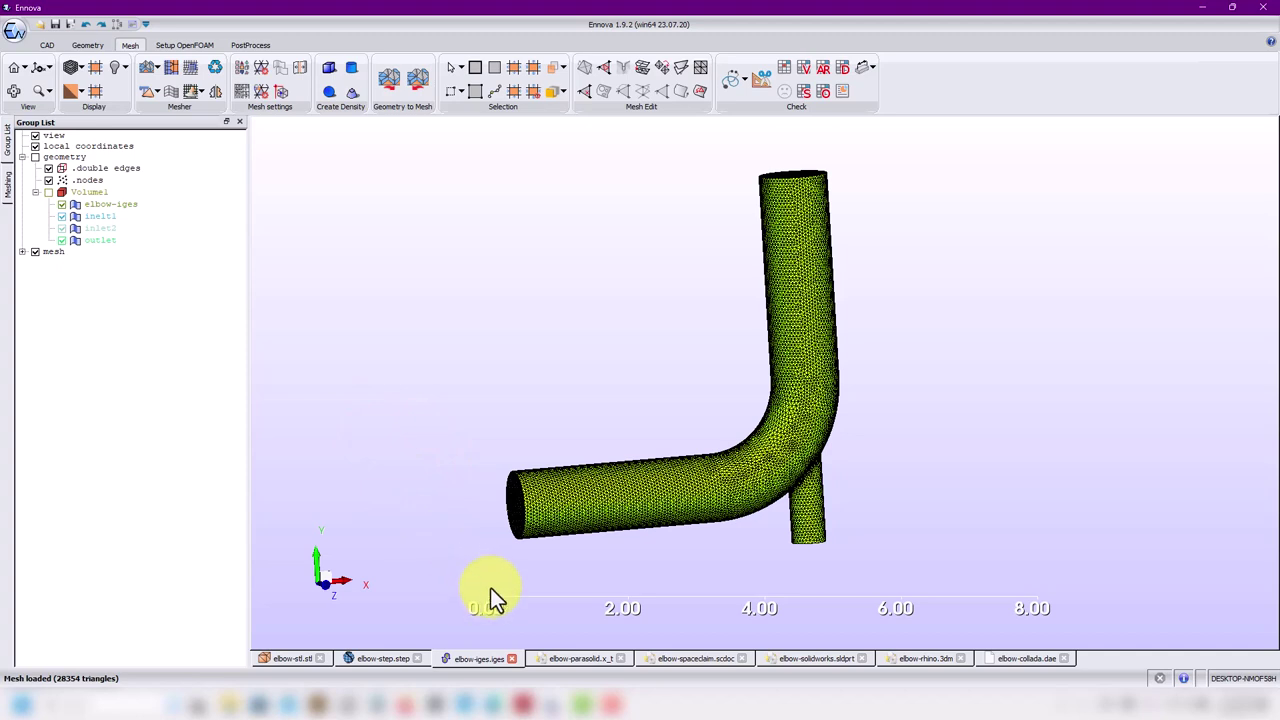
click(35, 251)
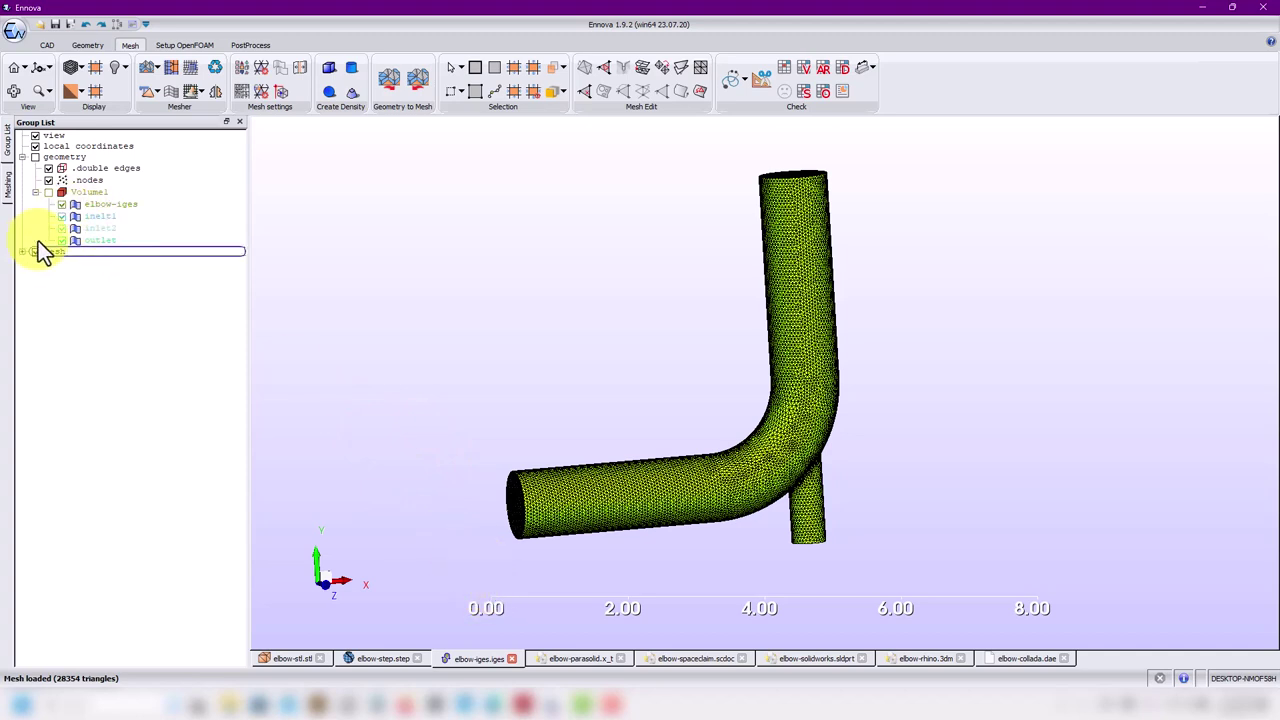
click(35, 157)
drag(504, 412, 703, 421)
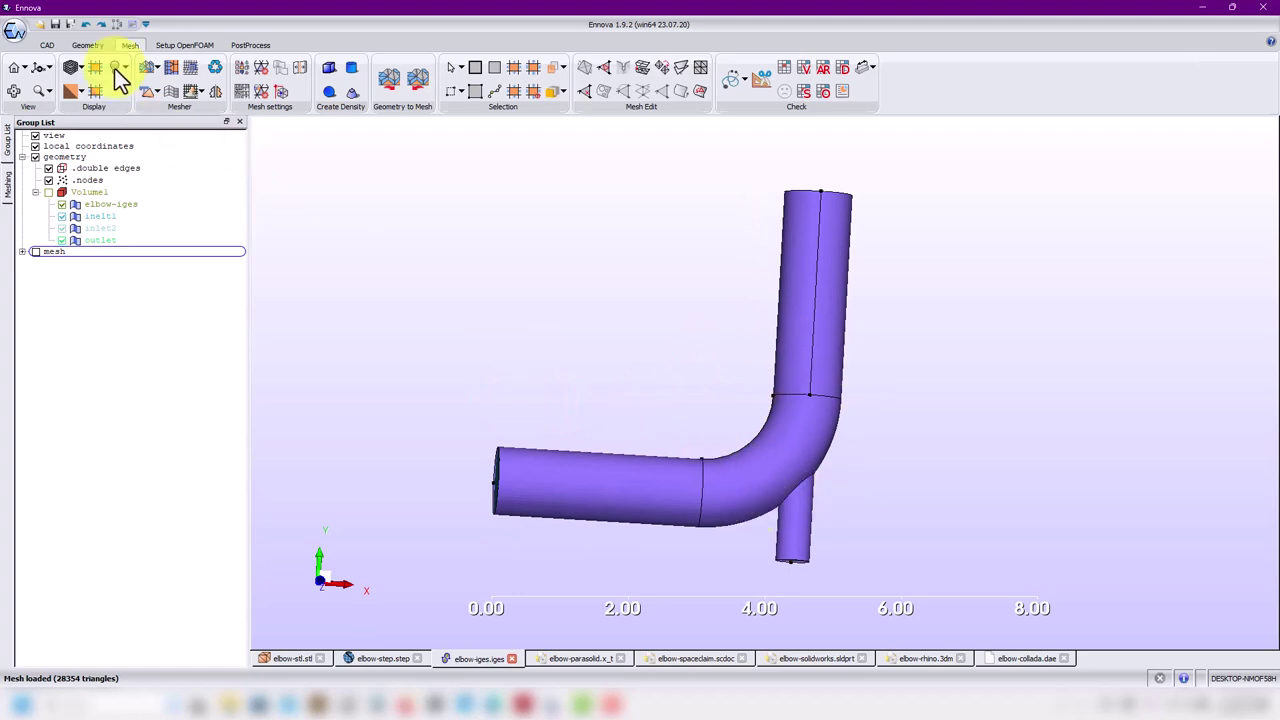
Step: Open elbow-iges.iges again as a separate document and compare the prepared elbow with the freshly imported one
click(40, 24)
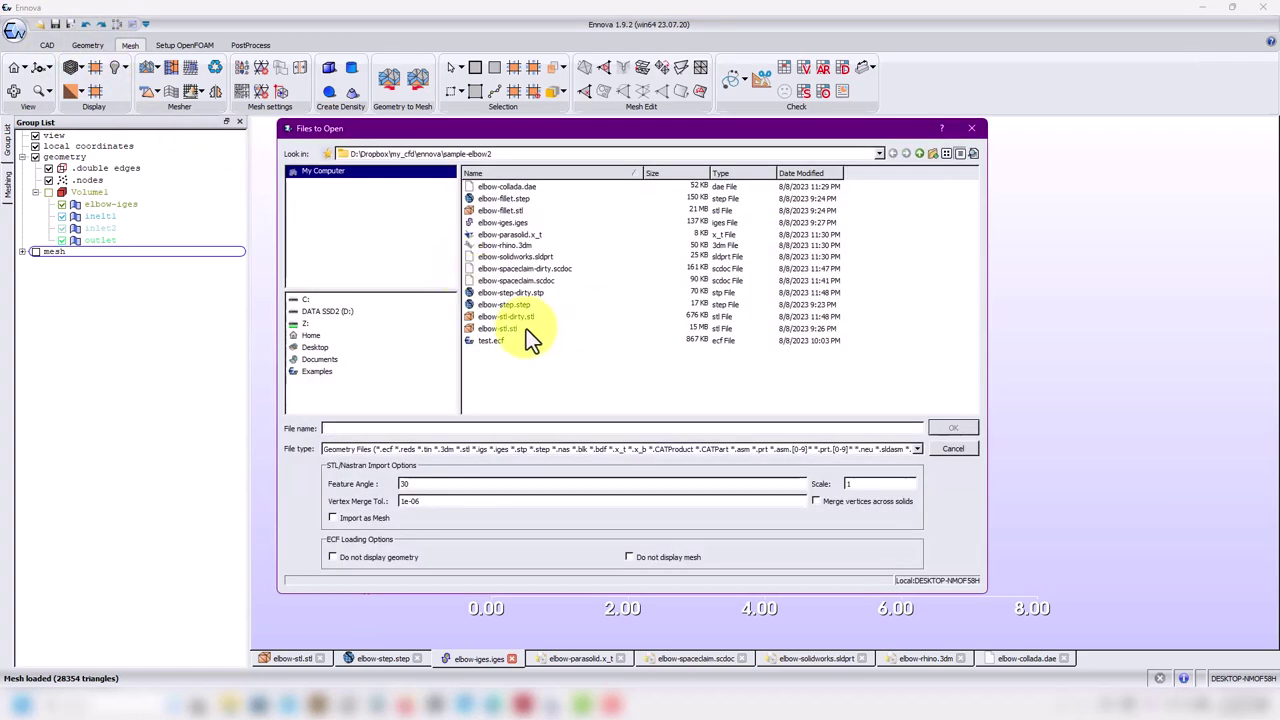
double_click(512, 225)
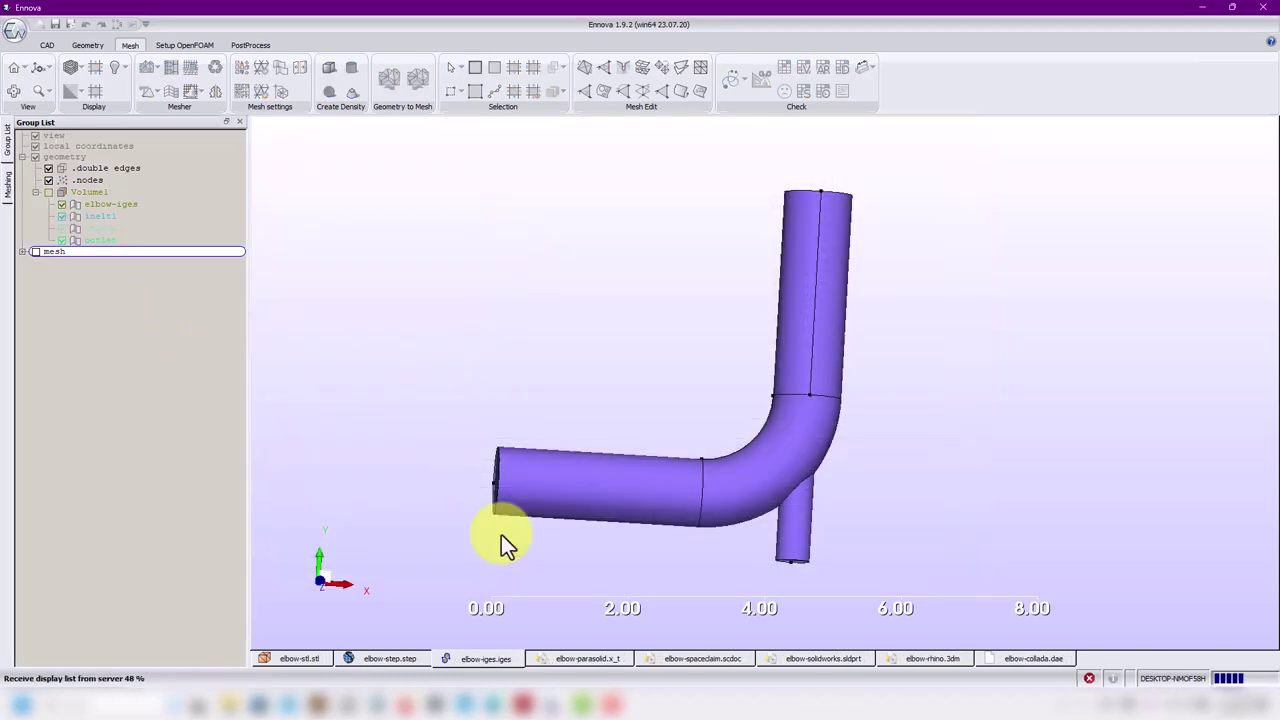
click(485, 650)
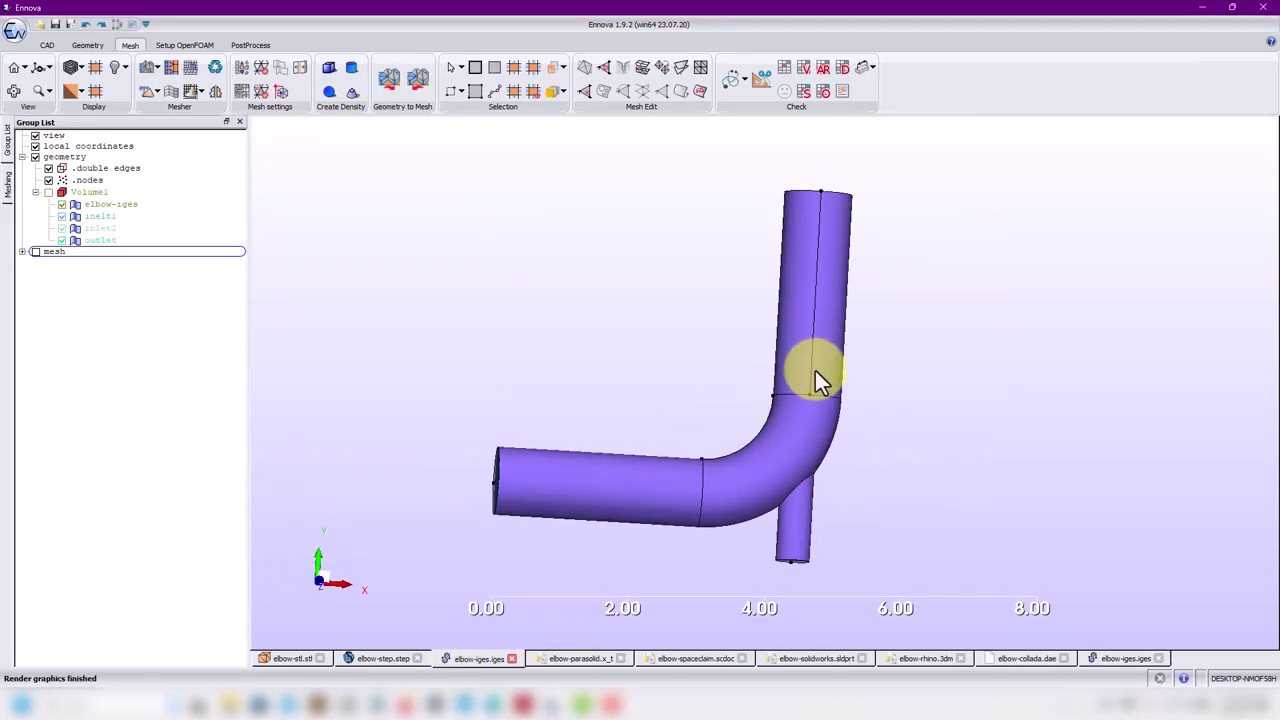
middle_drag(815, 380, 707, 442)
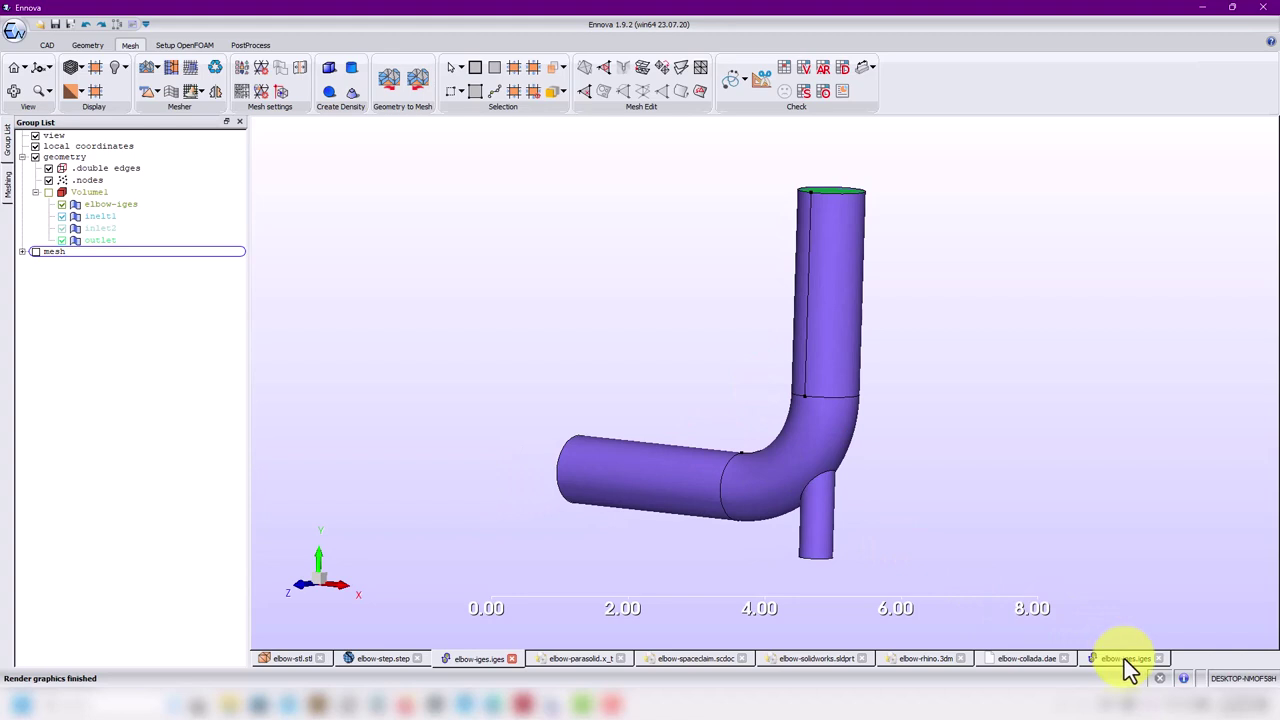
click(1124, 659)
middle_drag(750, 463, 729, 399)
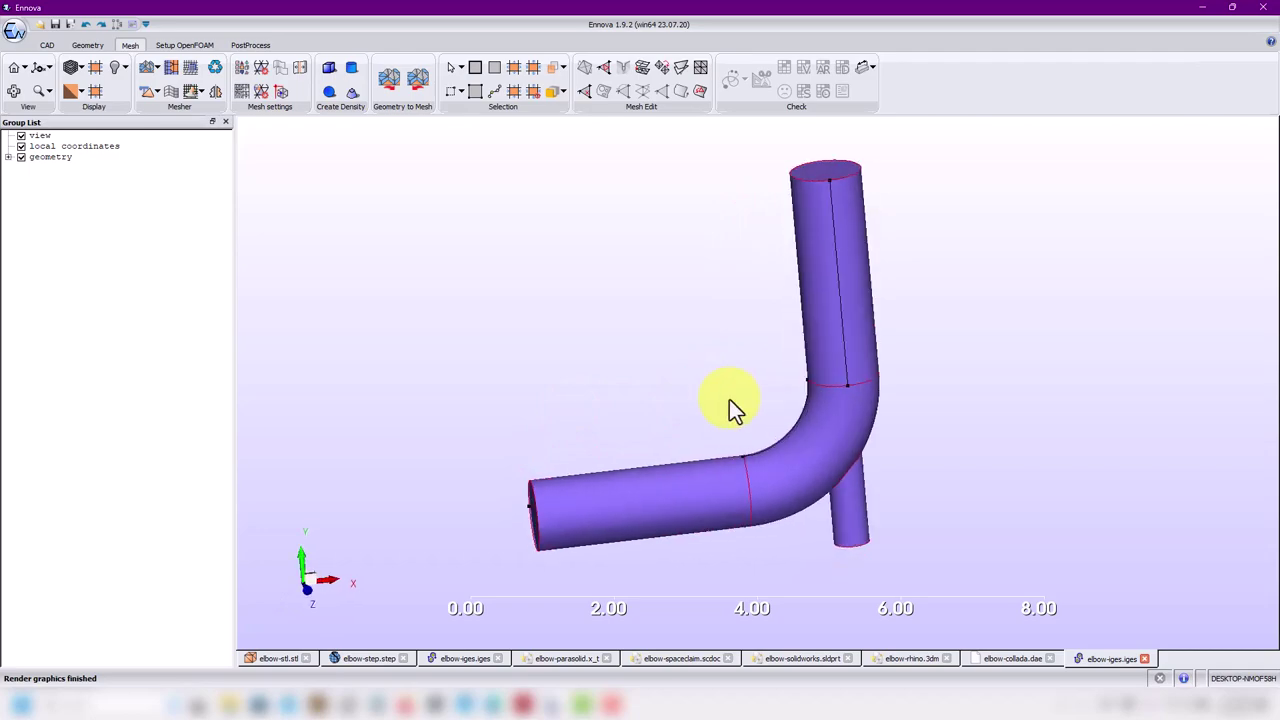